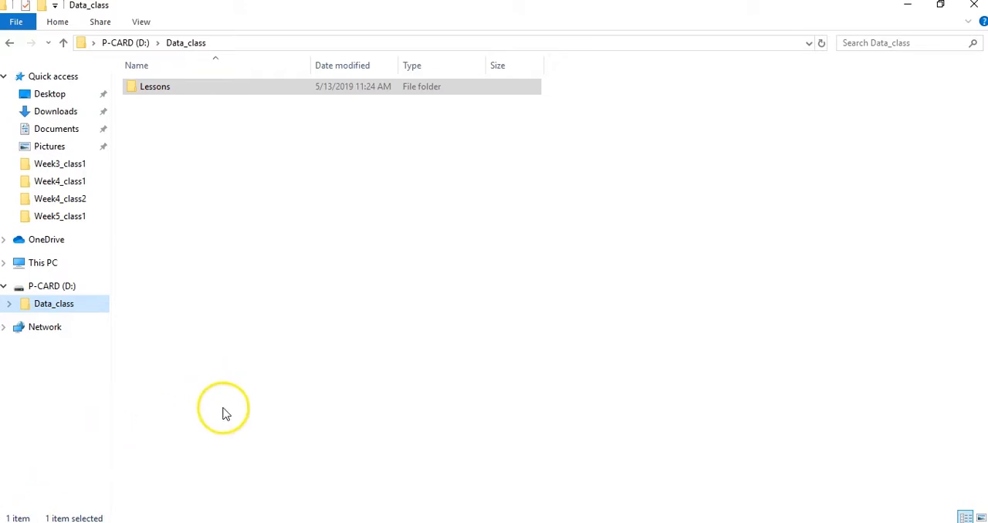
- Open the Incident_2018 Excel workbook from the Week5_class2 folder inside Lessons
{"action": "double_click", "coordinate": [162, 89]}
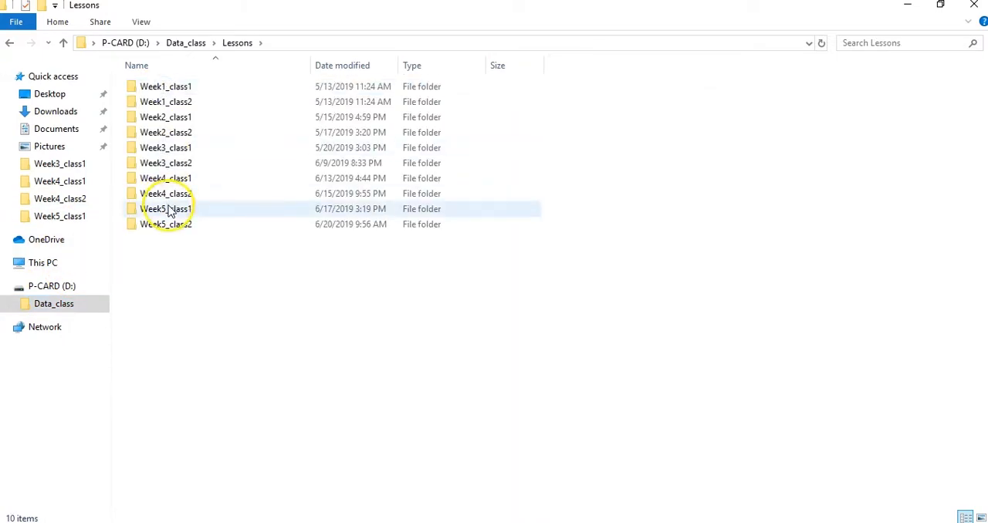
{"action": "left_click", "coordinate": [169, 225]}
{"action": "double_click", "coordinate": [169, 225]}
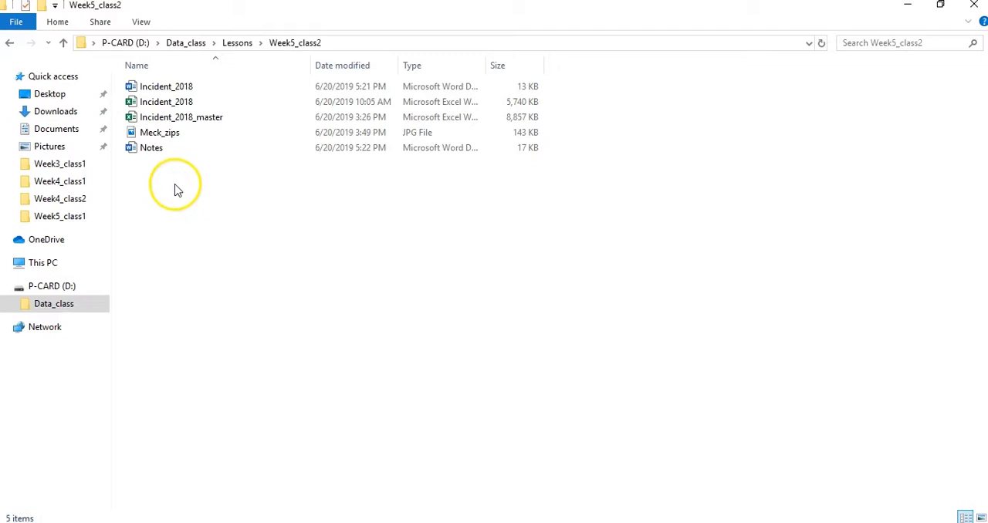
{"action": "double_click", "coordinate": [172, 103]}
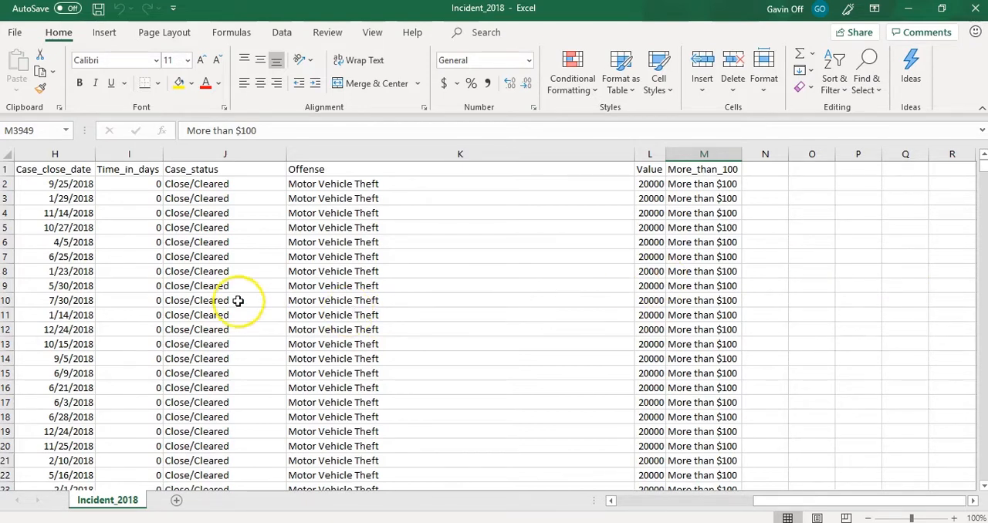
- Examine the incident data's columns, including Full_address_final, Offense_date_final, Residential, Time_in_days and More_than_100
{"action": "left_click", "coordinate": [6, 155]}
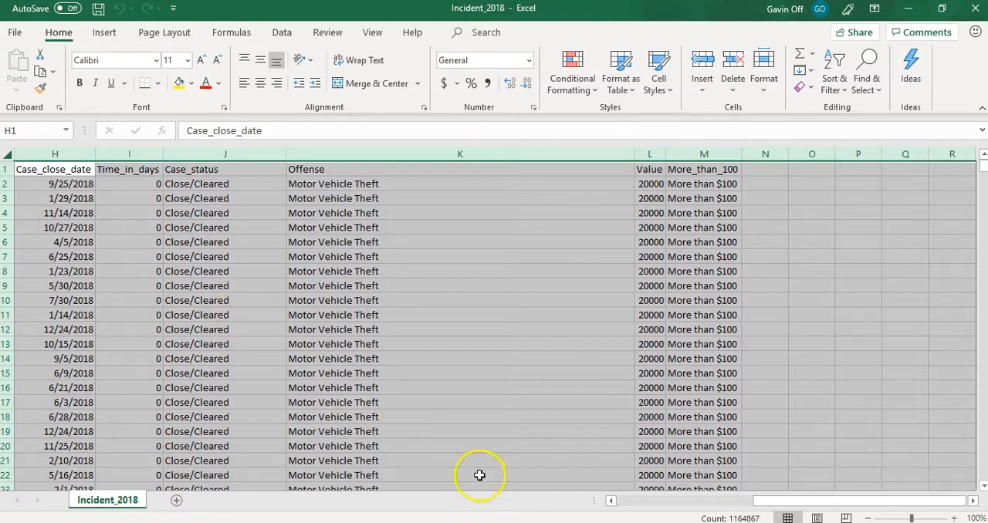
{"action": "left_click_drag", "start_coordinate": [622, 502], "coordinate": [627, 502]}
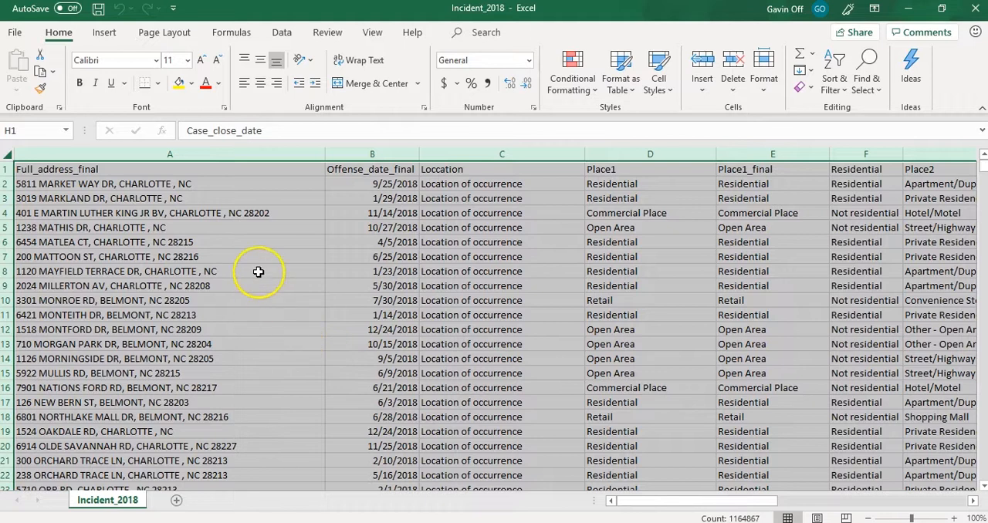
{"action": "left_click", "coordinate": [214, 153]}
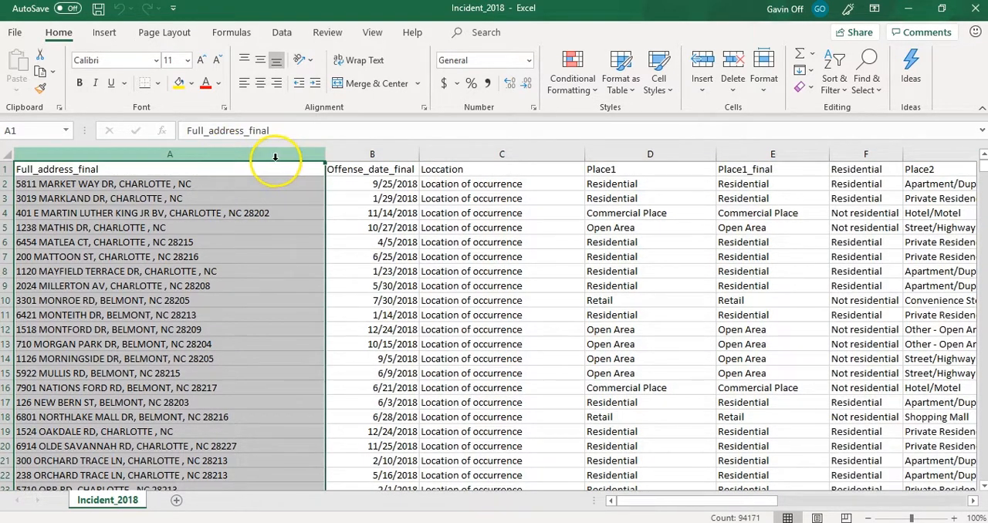
{"action": "left_click_drag", "start_coordinate": [340, 154], "coordinate": [352, 155]}
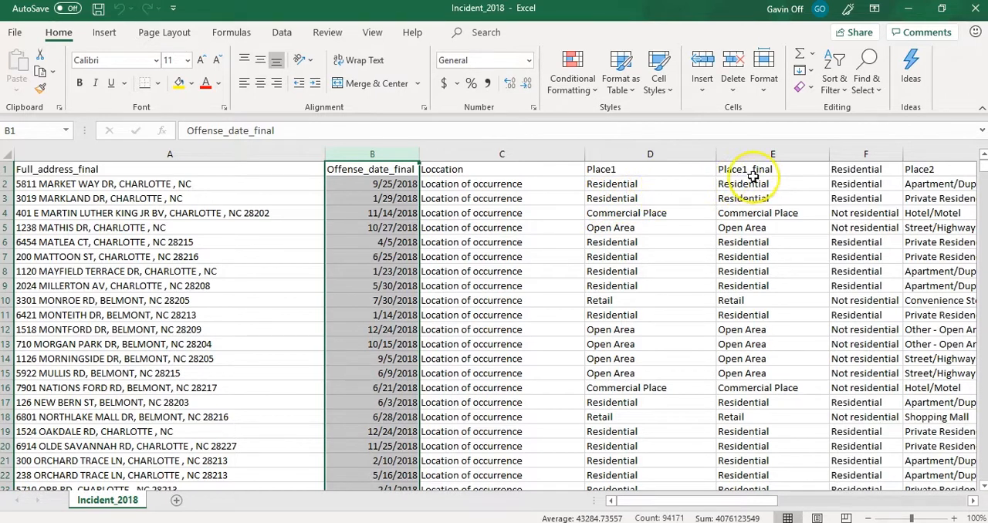
{"action": "left_click_drag", "start_coordinate": [848, 155], "coordinate": [848, 154]}
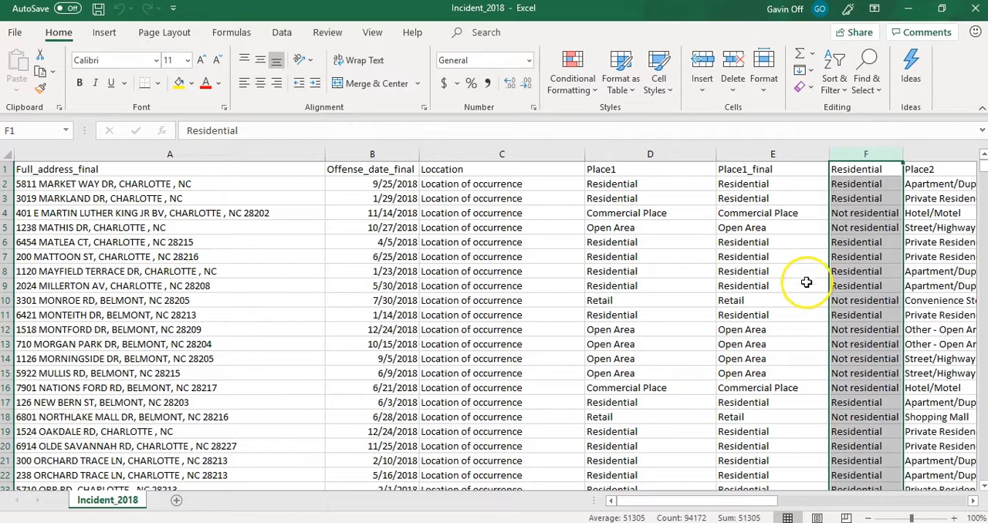
{"action": "left_click_drag", "start_coordinate": [757, 505], "coordinate": [861, 503]}
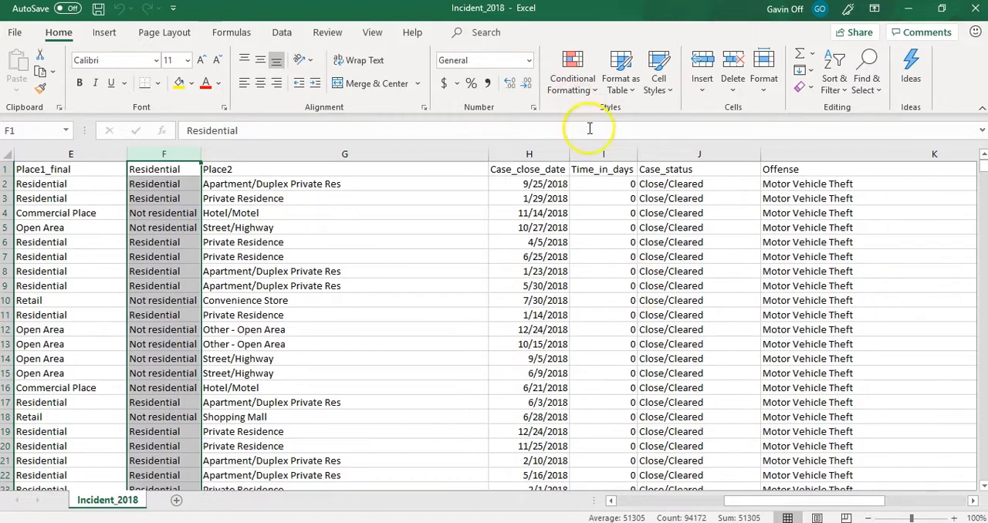
{"action": "left_click", "coordinate": [605, 155]}
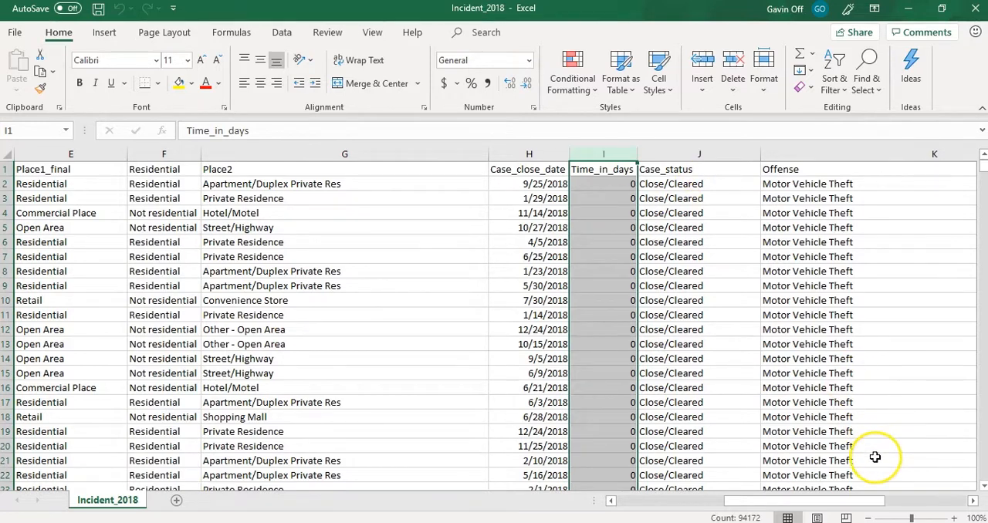
{"action": "left_click_drag", "start_coordinate": [865, 501], "coordinate": [941, 505]}
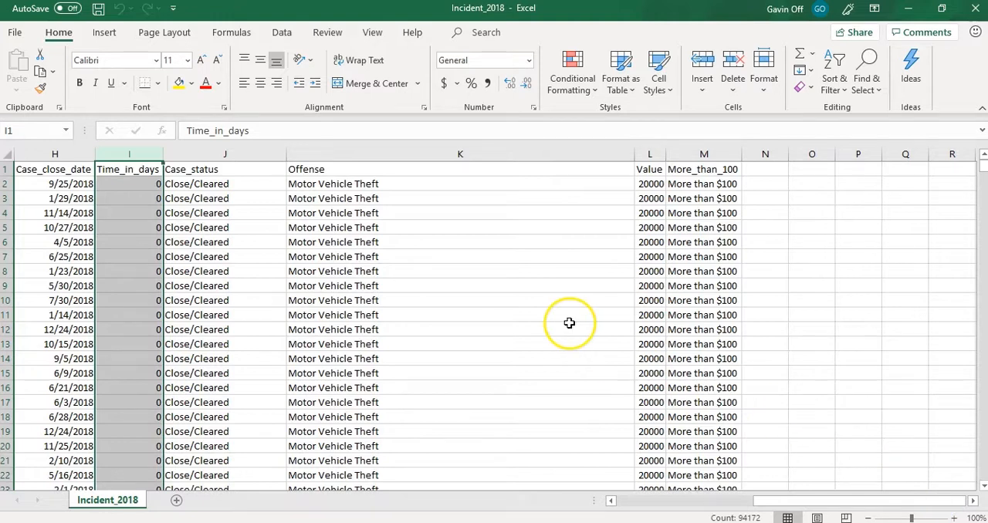
{"action": "left_click", "coordinate": [702, 156]}
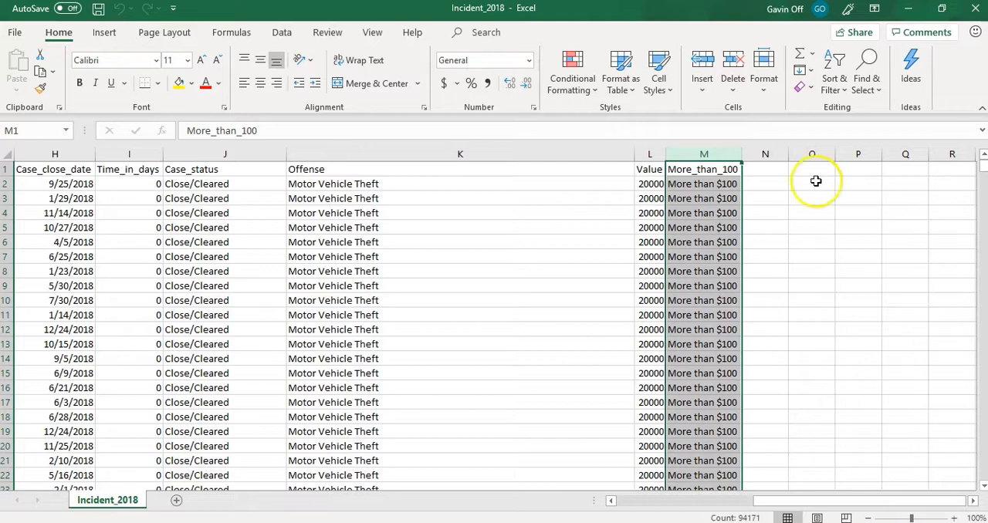
- Delete the stray totals row 94173 below the last incident record
{"action": "left_click_drag", "start_coordinate": [981, 165], "coordinate": [982, 477]}
{"action": "left_click_drag", "start_coordinate": [791, 501], "coordinate": [232, 448]}
{"action": "left_click", "coordinate": [12, 475]}
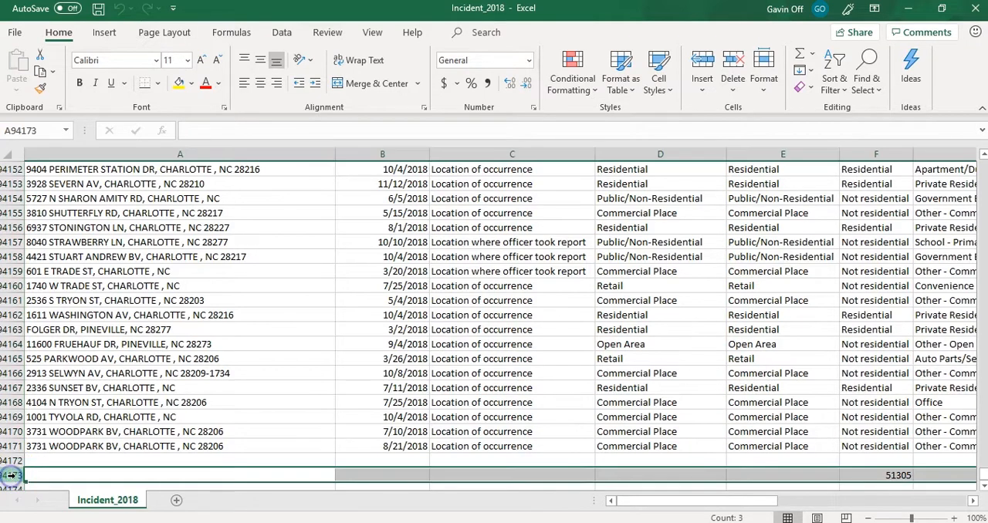
{"action": "right_click", "coordinate": [11, 476]}
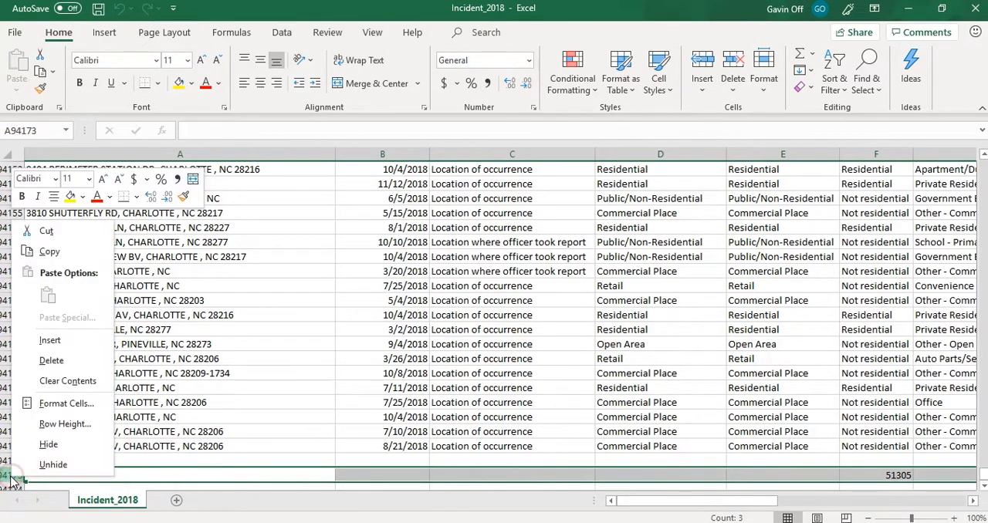
{"action": "left_click", "coordinate": [56, 359]}
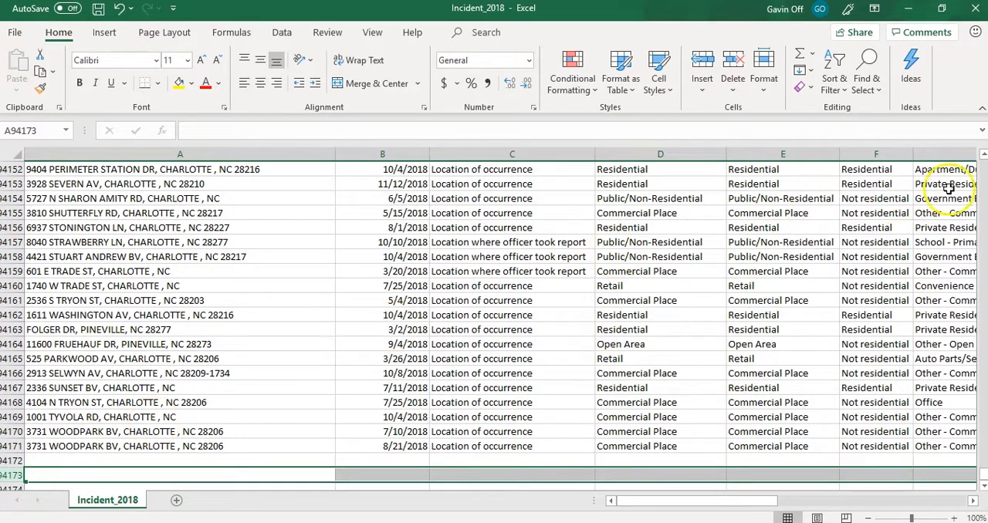
- Insert a PivotTable in a new worksheet from the whole incident data range, A1:M94171 on Incident_2018, checking that the range ends at the last record
{"action": "left_click", "coordinate": [982, 177]}
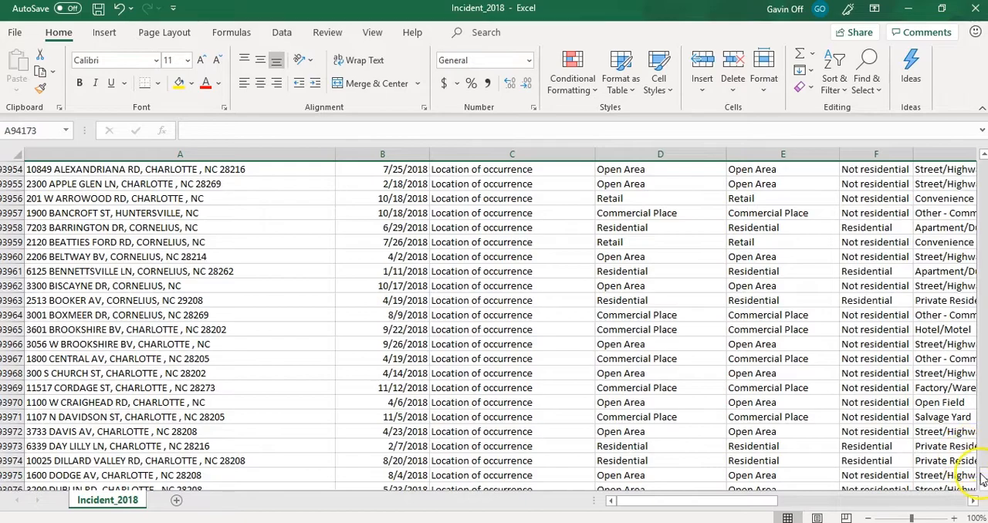
{"action": "left_click_drag", "start_coordinate": [979, 473], "coordinate": [979, 158]}
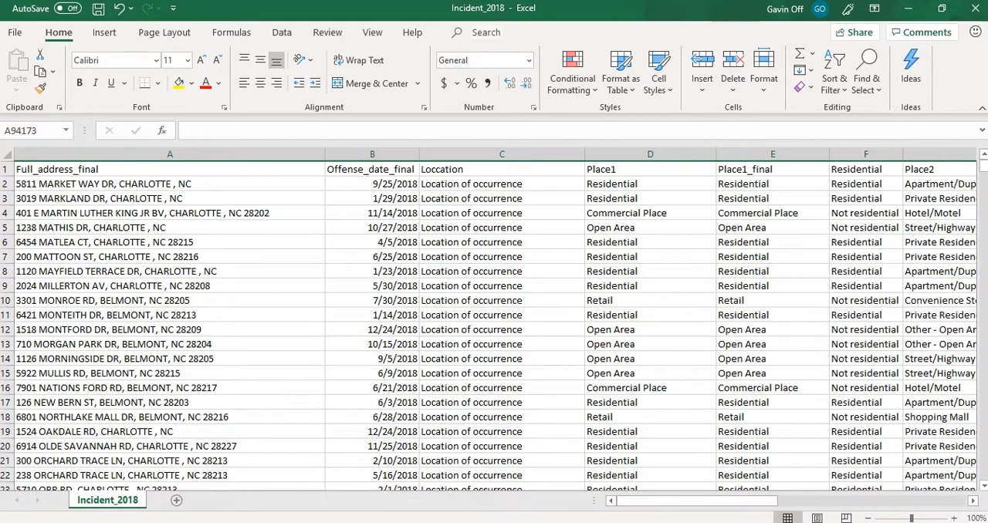
{"action": "left_click", "coordinate": [78, 186]}
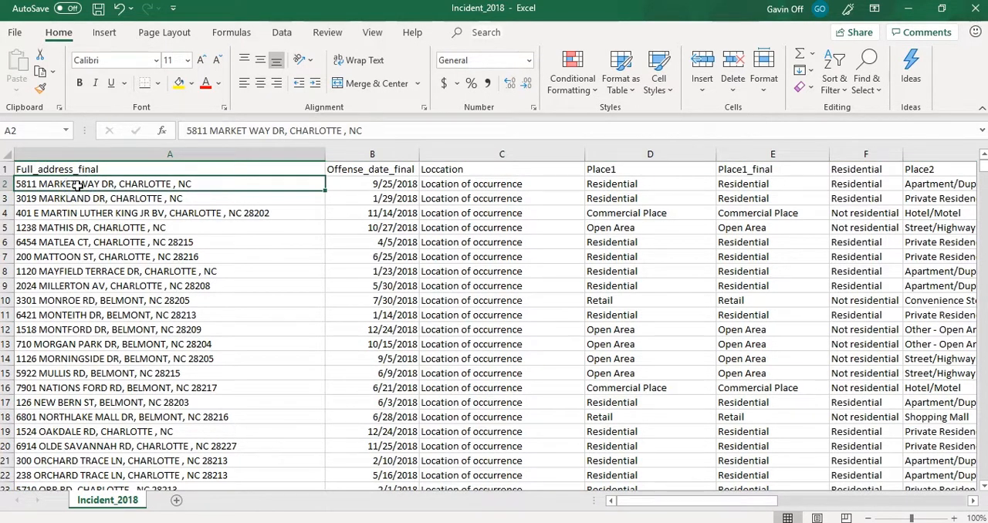
{"action": "left_click", "coordinate": [104, 34]}
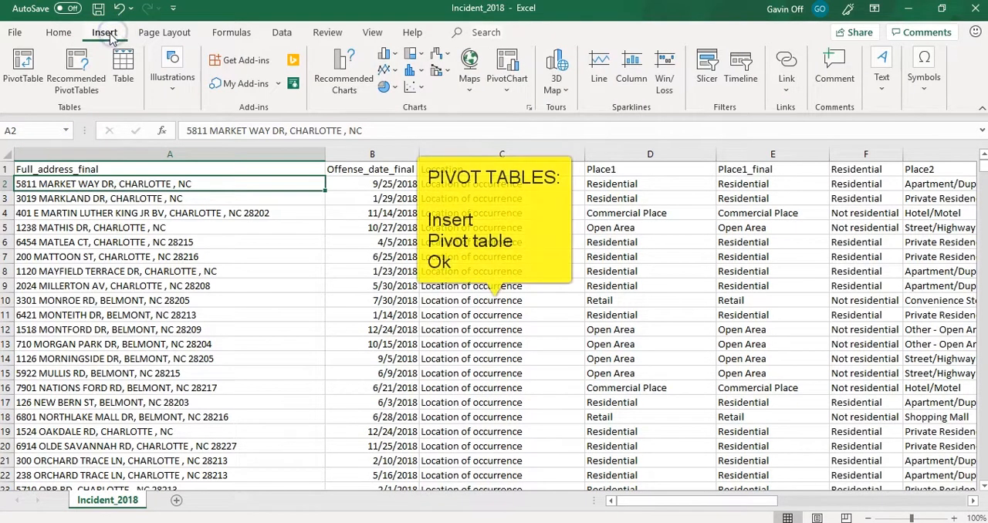
{"action": "left_click", "coordinate": [27, 81]}
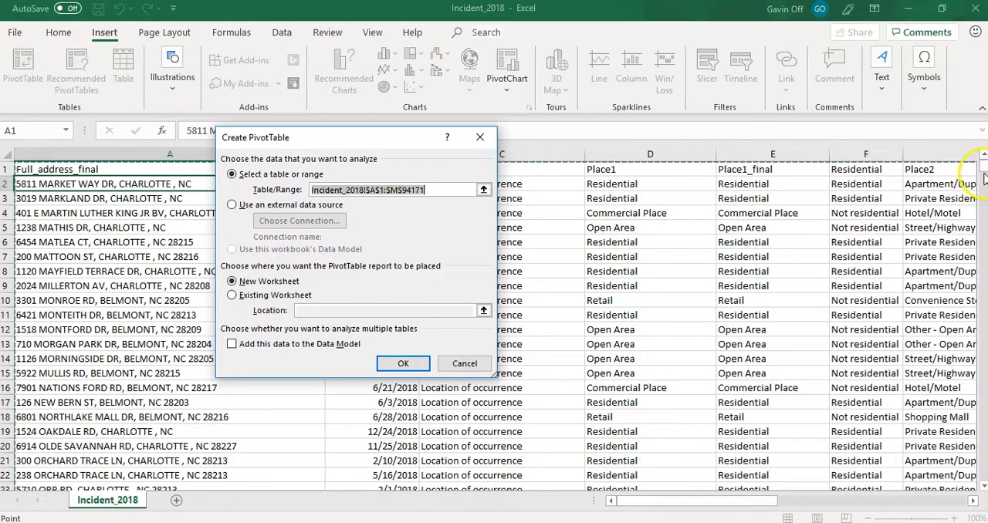
{"action": "left_click_drag", "start_coordinate": [982, 167], "coordinate": [982, 176]}
{"action": "left_click_drag", "start_coordinate": [984, 218], "coordinate": [983, 433]}
{"action": "mouse_move", "coordinate": [982, 167]}
{"action": "left_mouse_down"}
{"action": "mouse_move", "coordinate": [982, 223]}
{"action": "mouse_move", "coordinate": [982, 167]}
{"action": "left_mouse_up"}
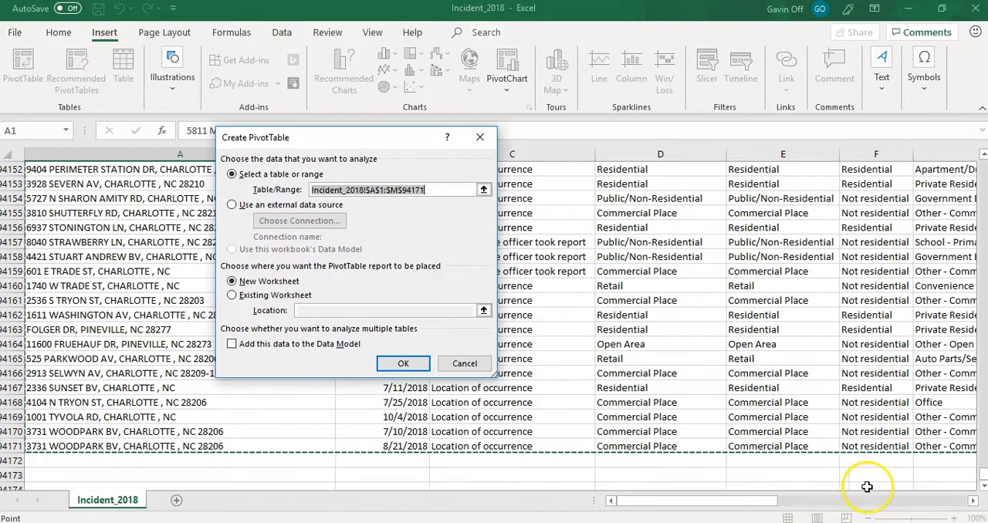
{"action": "left_click_drag", "start_coordinate": [980, 480], "coordinate": [980, 156]}
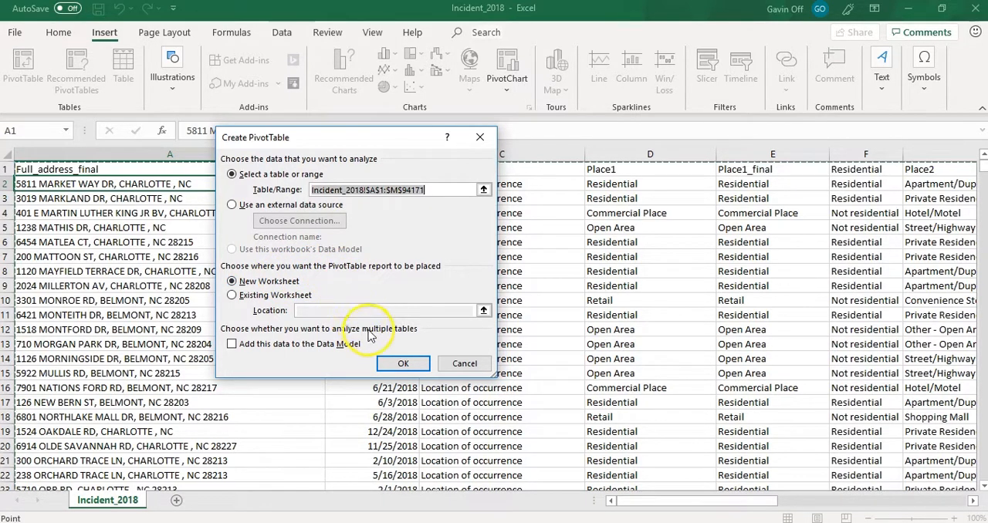
{"action": "left_click", "coordinate": [402, 364]}
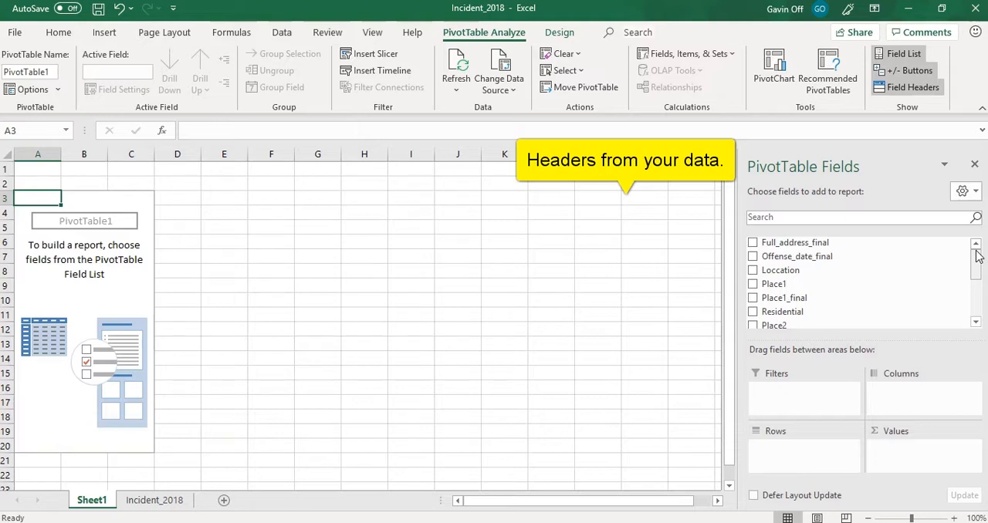
- Look through the fields available for the empty PivotTable, from Full_address_final to More_than_100
{"action": "left_click_drag", "start_coordinate": [927, 244], "coordinate": [929, 245]}
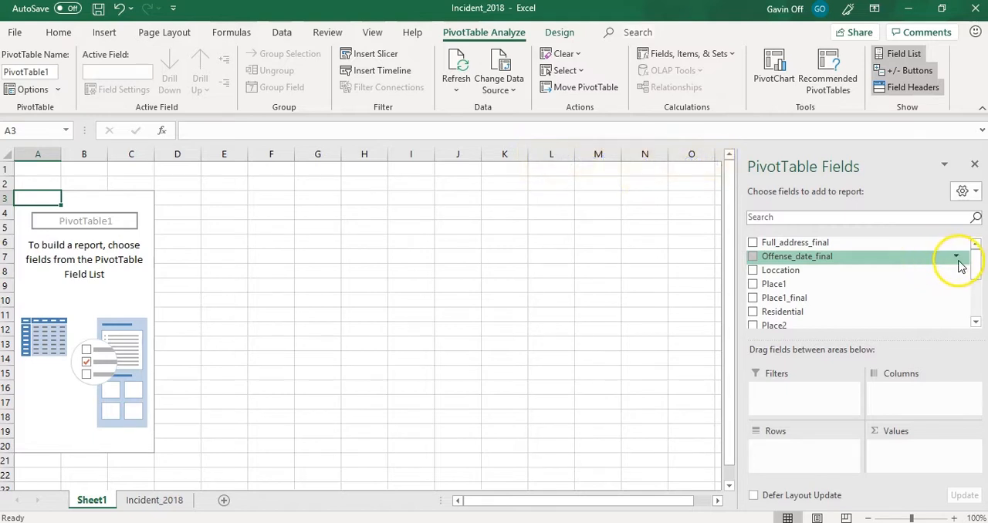
{"action": "left_click_drag", "start_coordinate": [976, 267], "coordinate": [976, 275]}
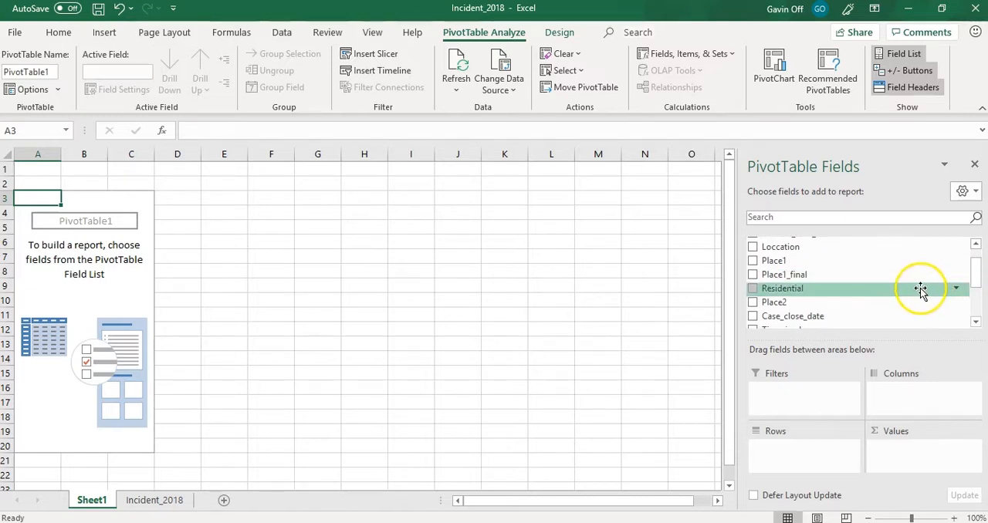
{"action": "left_click_drag", "start_coordinate": [977, 276], "coordinate": [976, 307]}
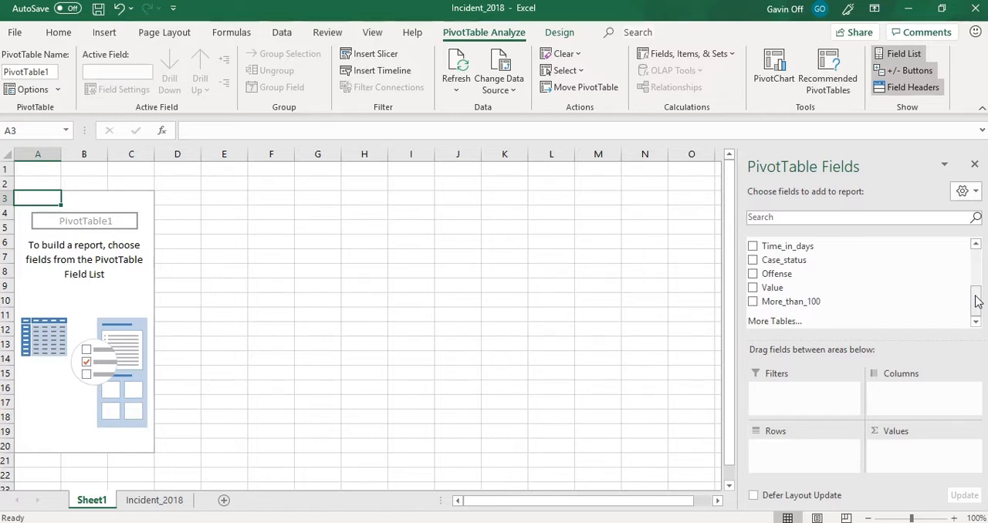
{"action": "left_click_drag", "start_coordinate": [776, 274], "coordinate": [975, 257]}
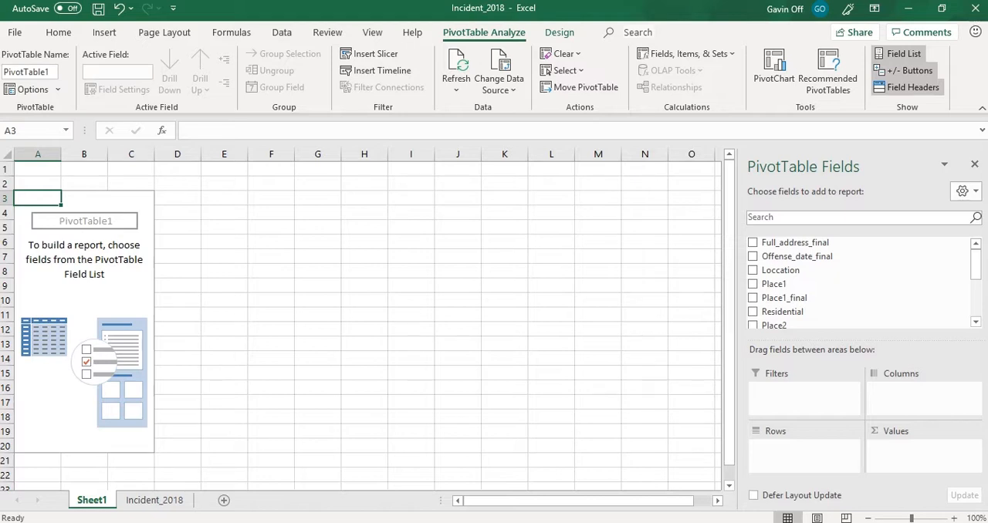
- Examine the Offense column's entries on the Incident_2018 sheet and return to the PivotTable on Sheet1
{"action": "left_click", "coordinate": [149, 500]}
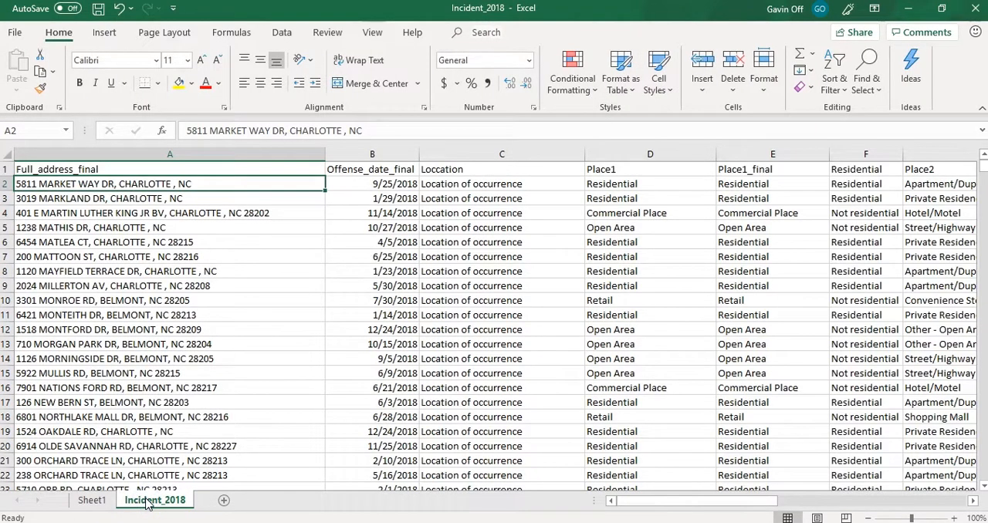
{"action": "left_click_drag", "start_coordinate": [655, 503], "coordinate": [819, 477]}
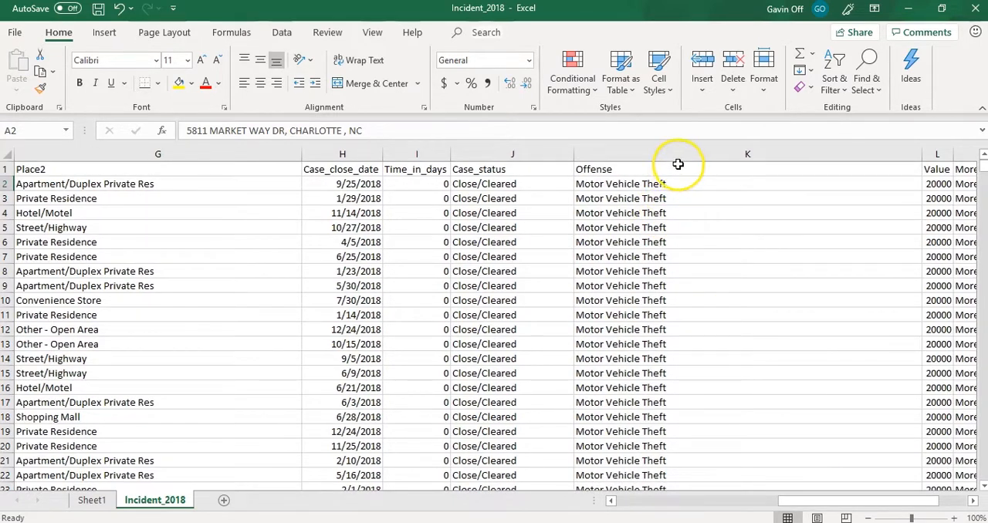
{"action": "left_click", "coordinate": [679, 154]}
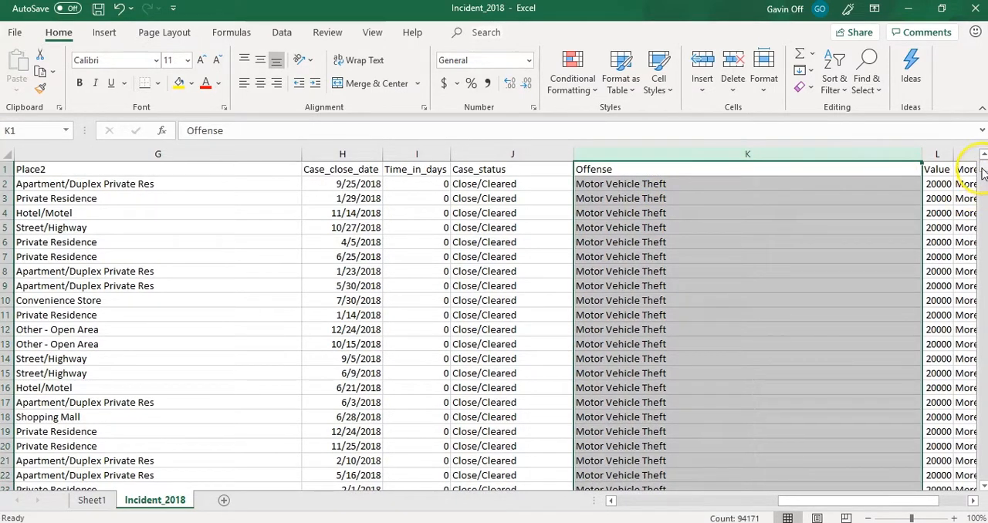
{"action": "left_click_drag", "start_coordinate": [982, 173], "coordinate": [984, 319]}
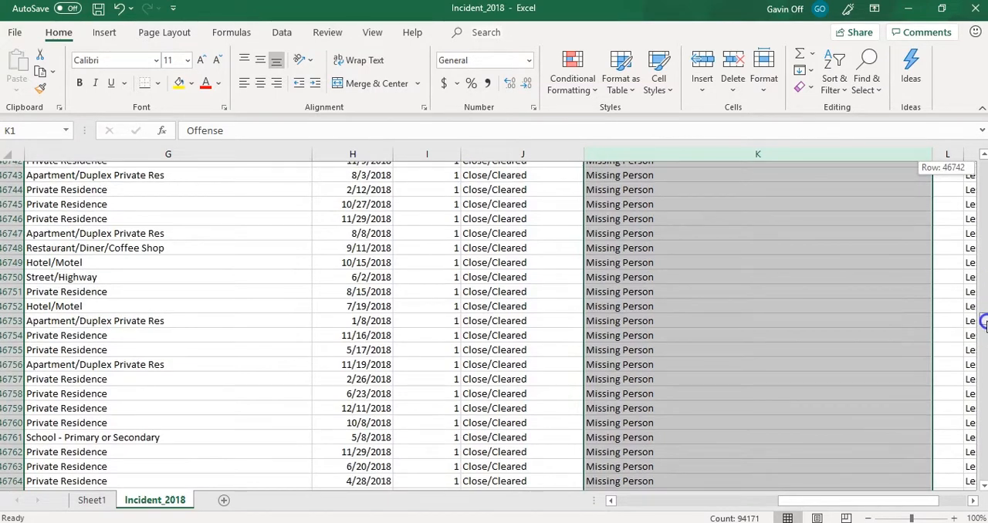
{"action": "left_click_drag", "start_coordinate": [984, 325], "coordinate": [985, 332]}
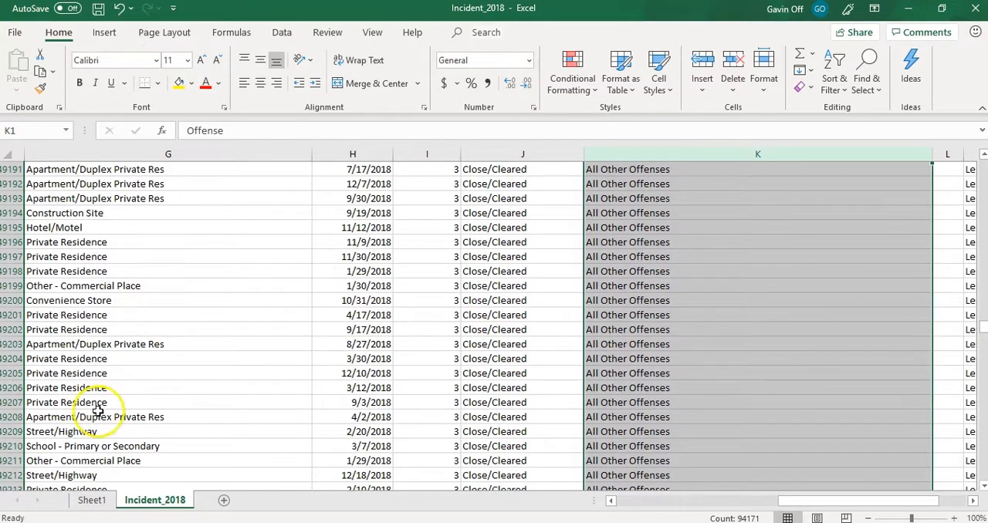
{"action": "left_click", "coordinate": [91, 500]}
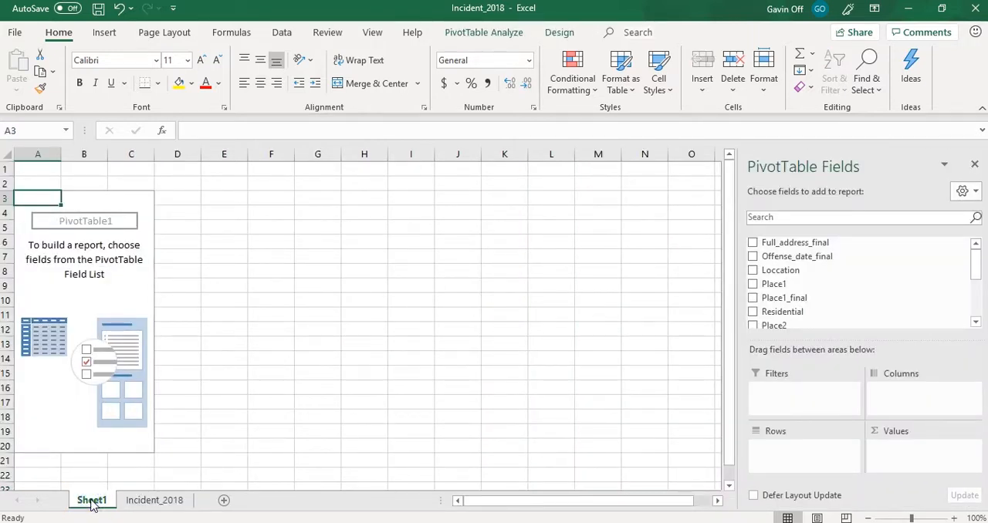
{"action": "left_click", "coordinate": [139, 501]}
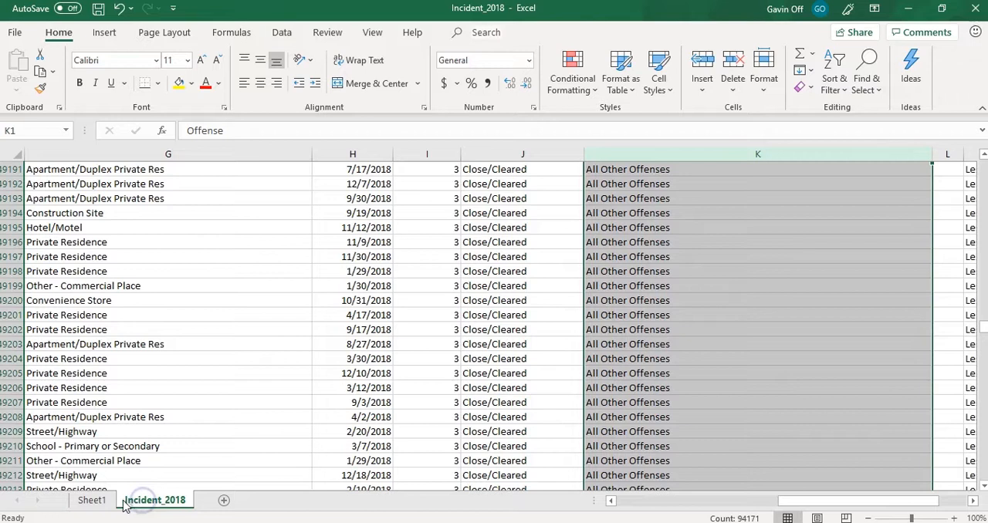
{"action": "left_click", "coordinate": [91, 500]}
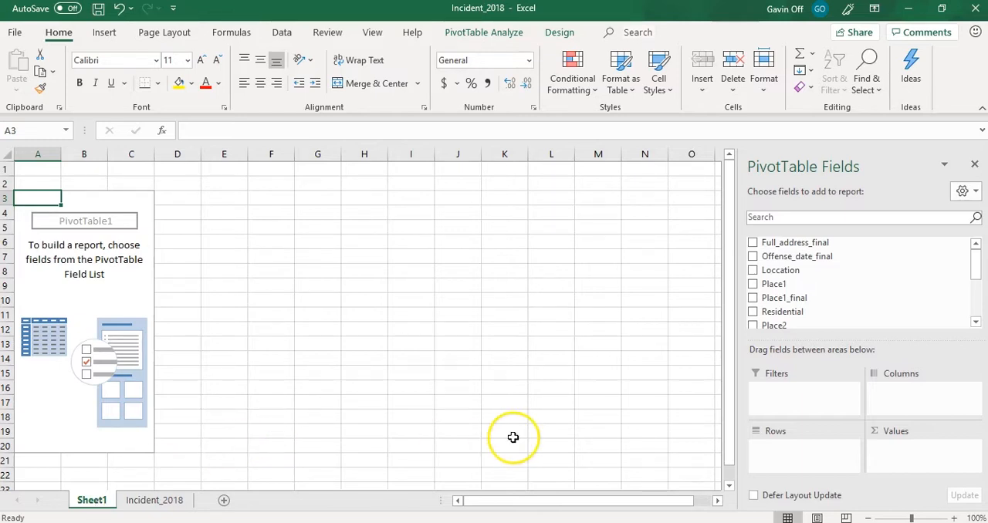
- Add the Offense field to the PivotTable's Rows area
{"action": "left_click_drag", "start_coordinate": [977, 265], "coordinate": [978, 304]}
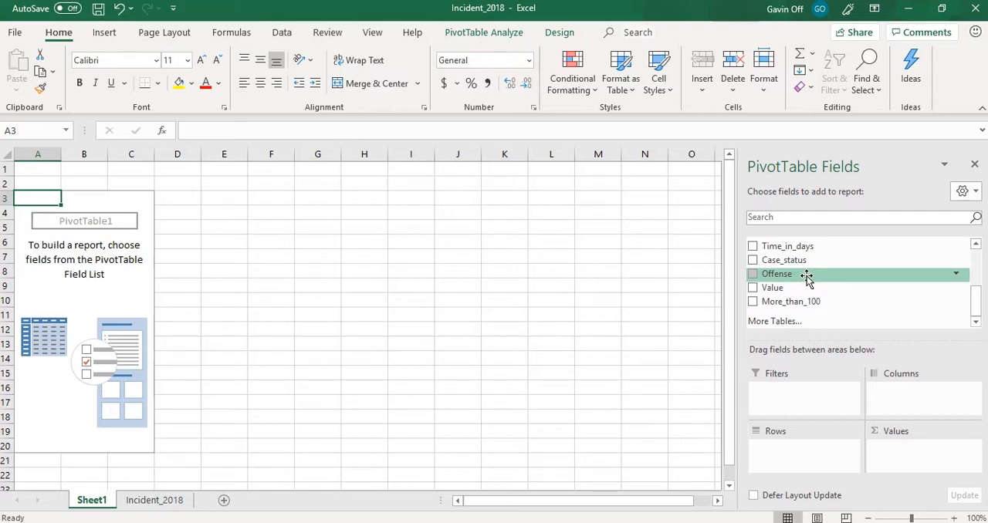
{"action": "left_click_drag", "start_coordinate": [806, 278], "coordinate": [786, 454]}
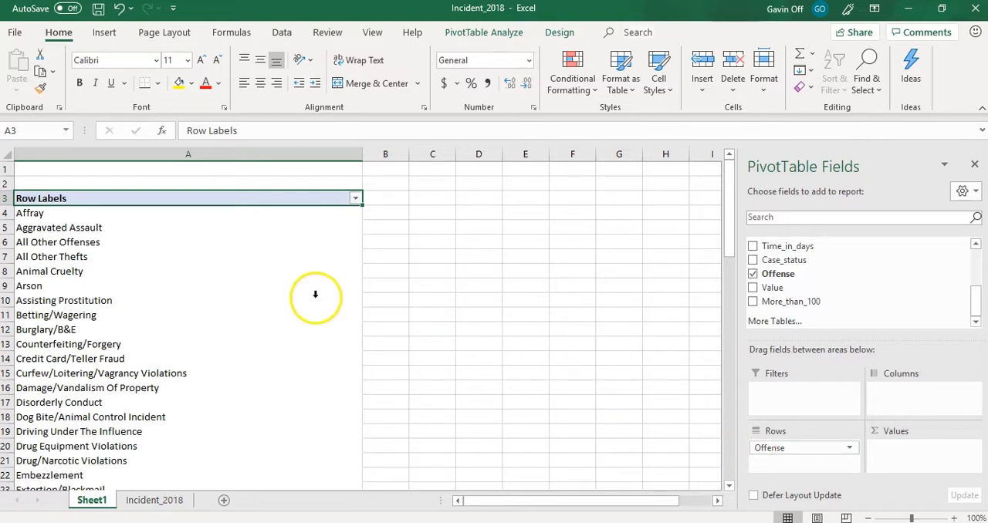
- Check how the PivotTable Fields list hides and reappears when the selection moves outside and back inside the PivotTable
{"action": "left_click", "coordinate": [221, 157]}
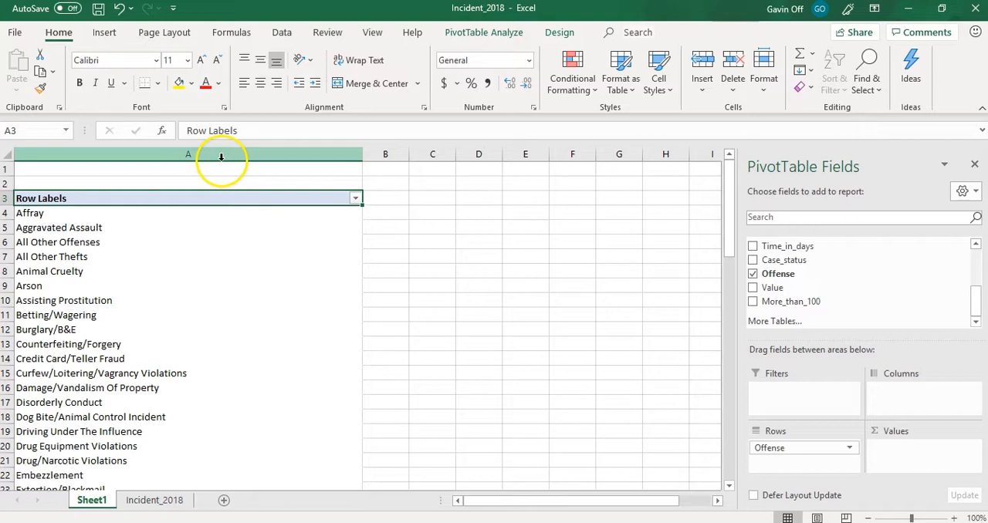
{"action": "left_click", "coordinate": [223, 153]}
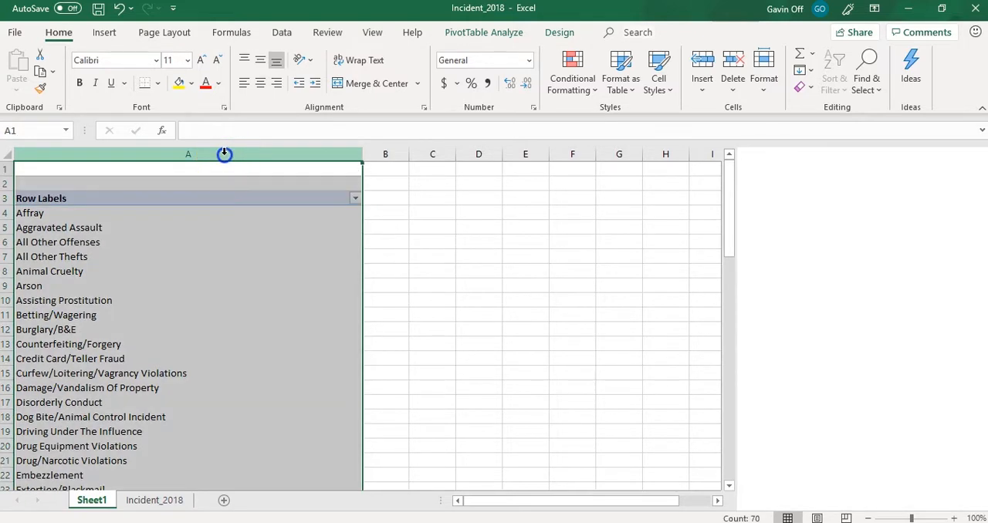
{"action": "left_click", "coordinate": [159, 216]}
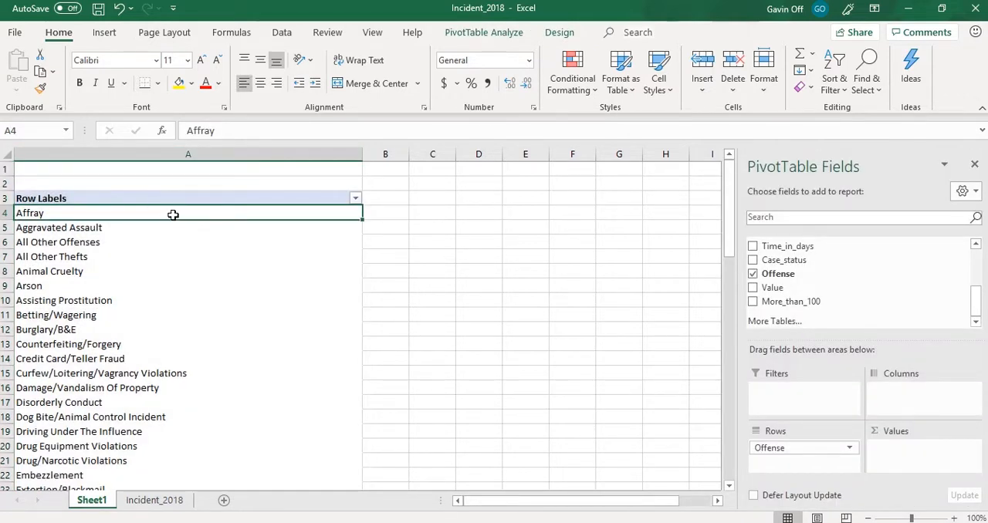
{"action": "left_click", "coordinate": [173, 215]}
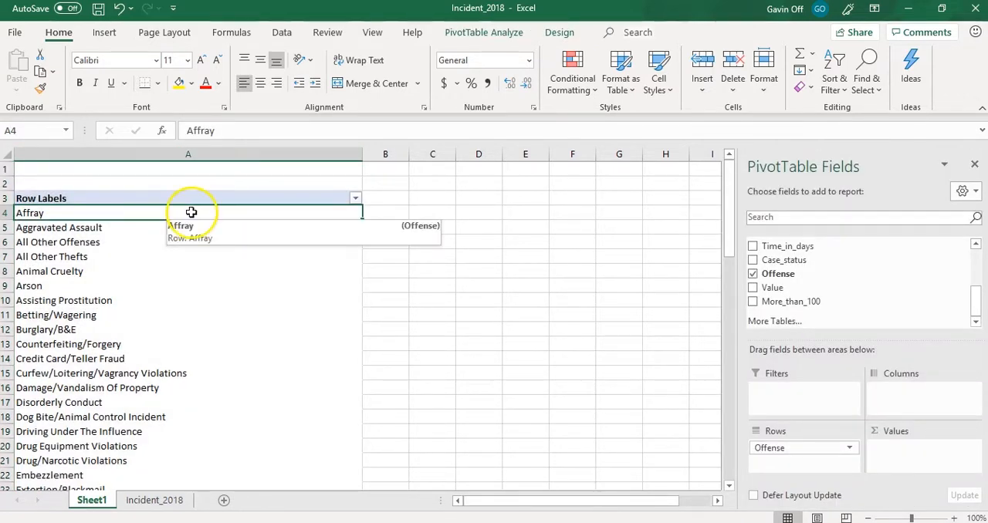
{"action": "left_click", "coordinate": [298, 154]}
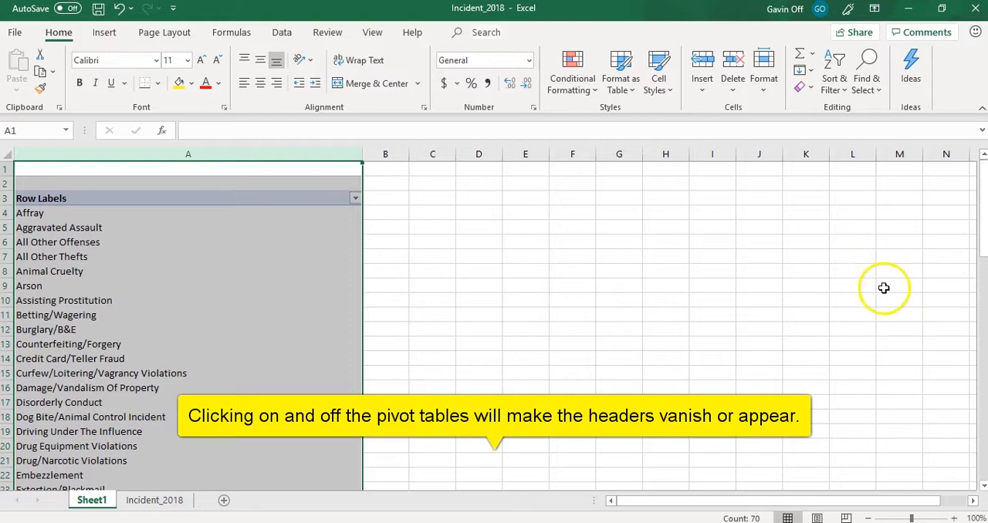
{"action": "left_click", "coordinate": [200, 229]}
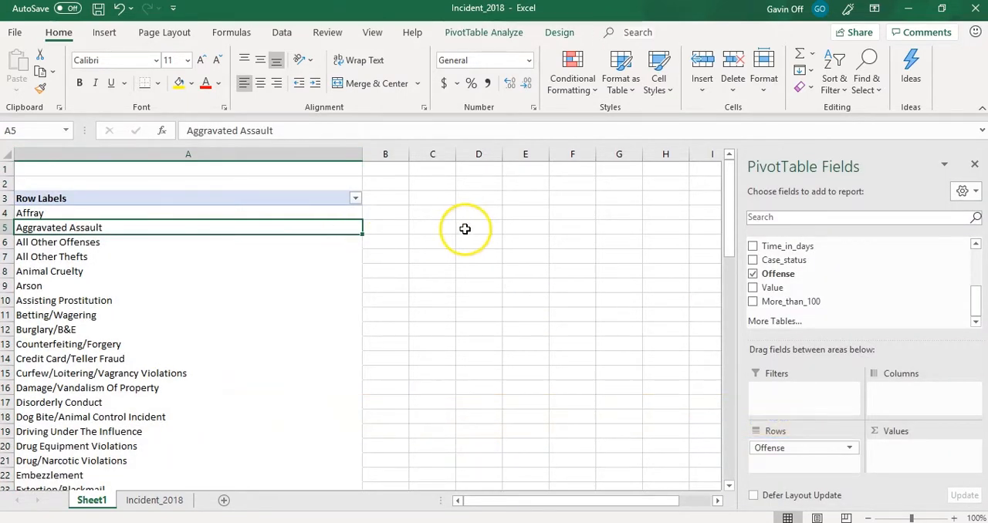
{"action": "left_click", "coordinate": [465, 229]}
{"action": "left_click", "coordinate": [243, 238]}
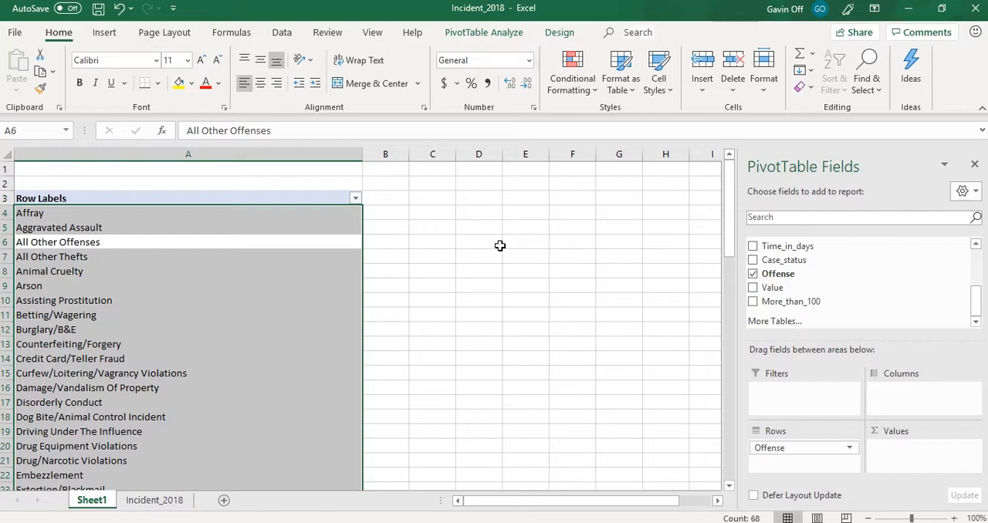
- Look through the offense row labels from Affray down to Grand Total and return to the start of the list
{"action": "left_click", "coordinate": [72, 213]}
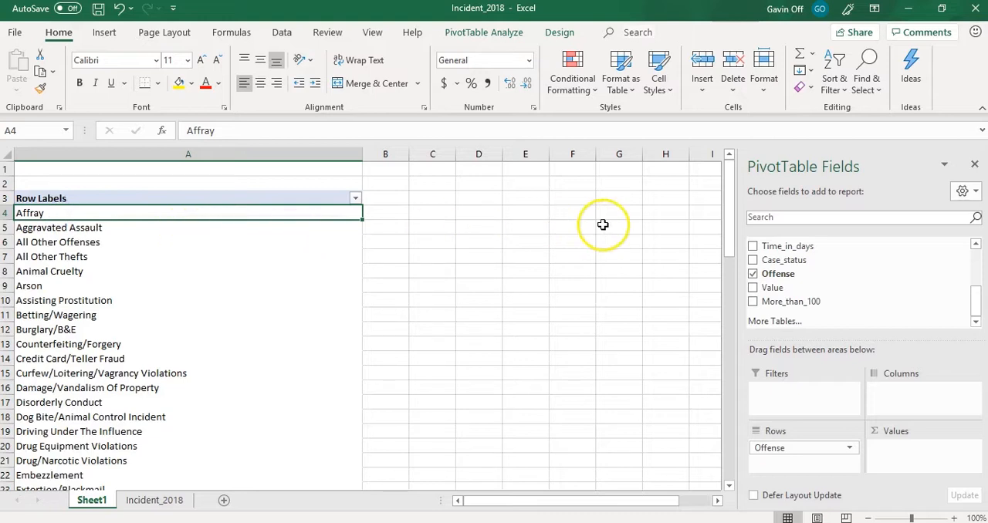
{"action": "left_click_drag", "start_coordinate": [730, 194], "coordinate": [730, 214]}
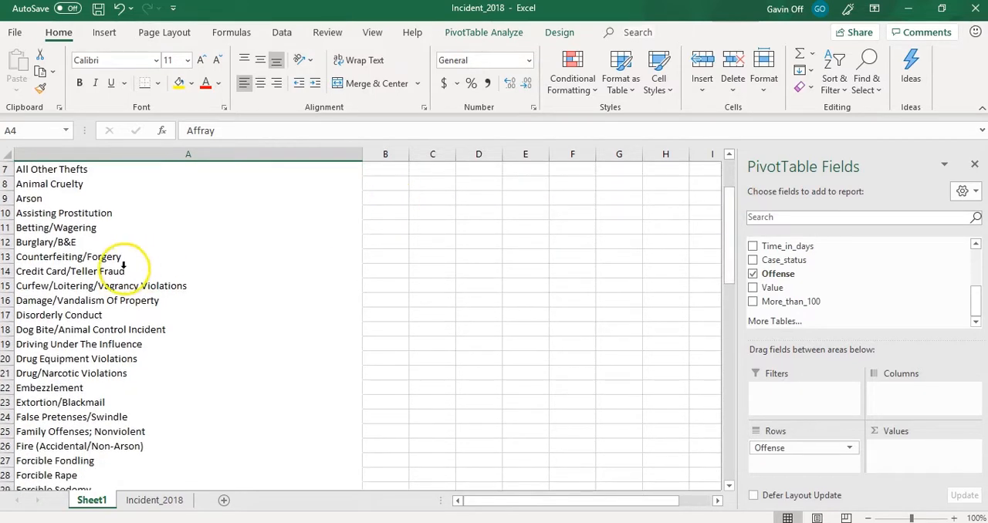
{"action": "left_click", "coordinate": [63, 330]}
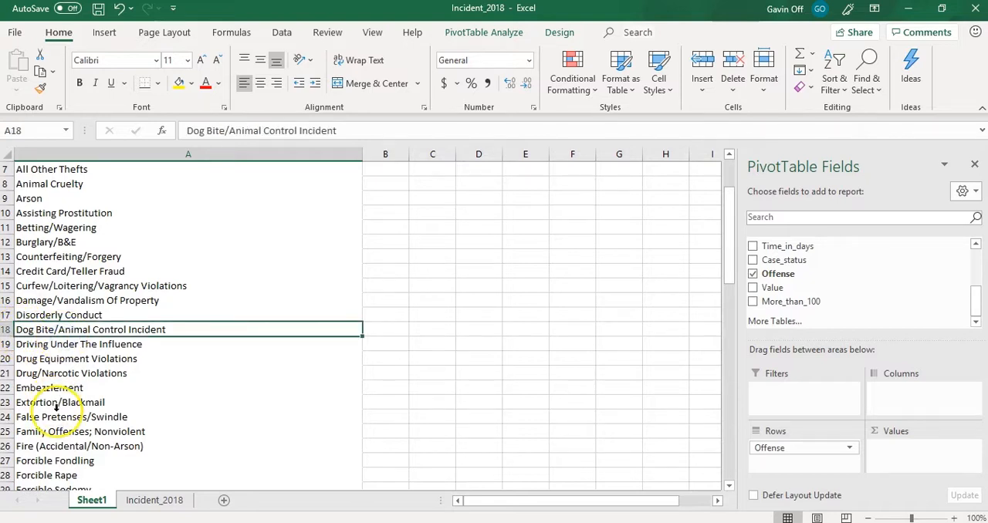
{"action": "left_click", "coordinate": [56, 447]}
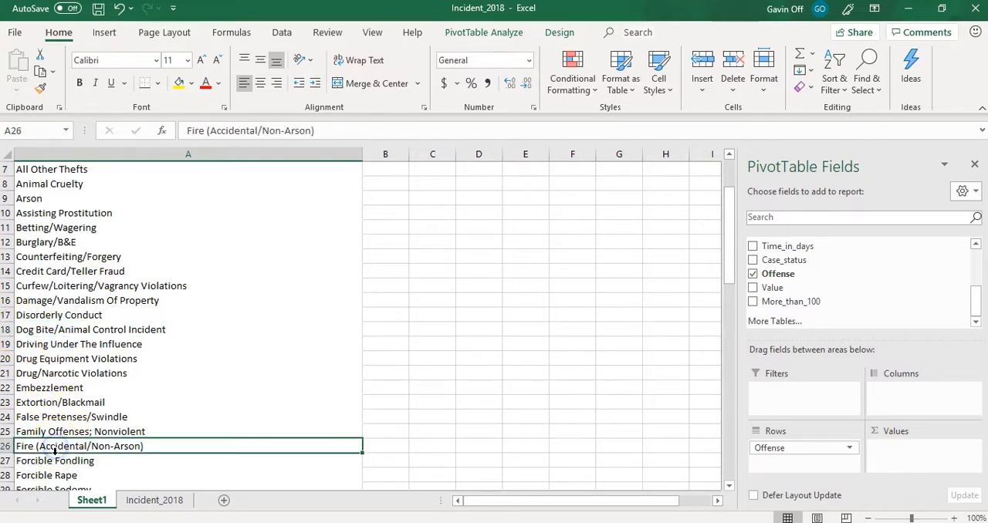
{"action": "left_click", "coordinate": [66, 461]}
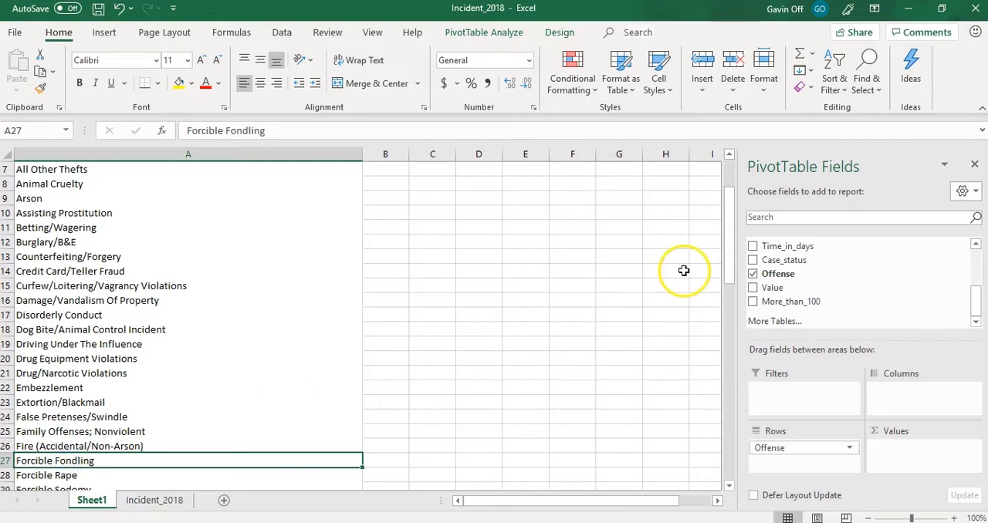
{"action": "left_click_drag", "start_coordinate": [728, 270], "coordinate": [727, 476]}
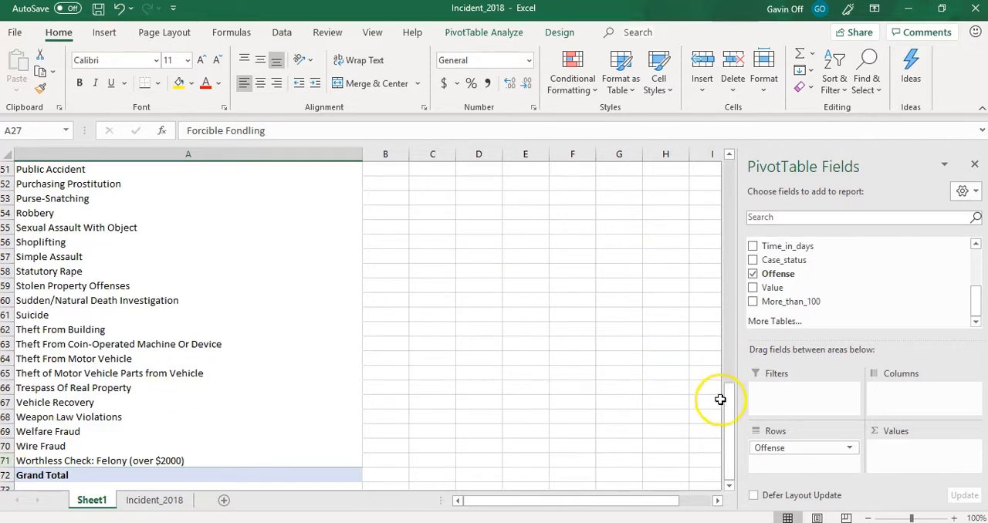
{"action": "left_click_drag", "start_coordinate": [728, 403], "coordinate": [730, 177]}
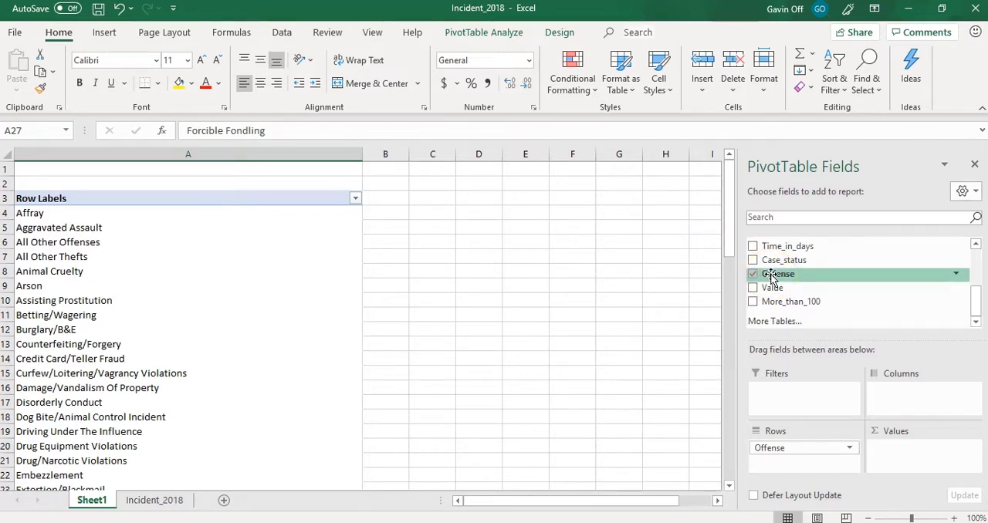
- Add Offense to the Values area as a count and examine the counts for Affray, Arson and Credit Card/Teller Fraud
{"action": "left_click_drag", "start_coordinate": [772, 275], "coordinate": [906, 455]}
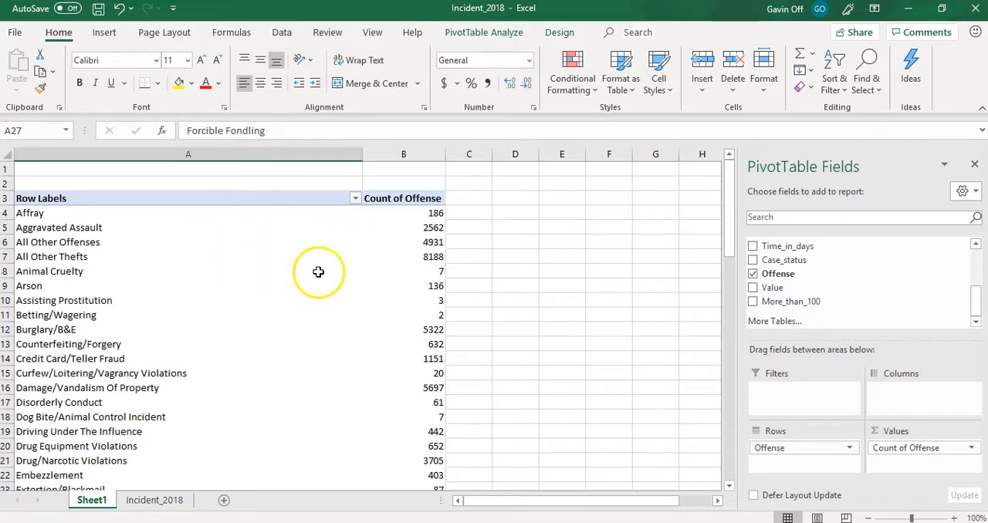
{"action": "left_click", "coordinate": [33, 217]}
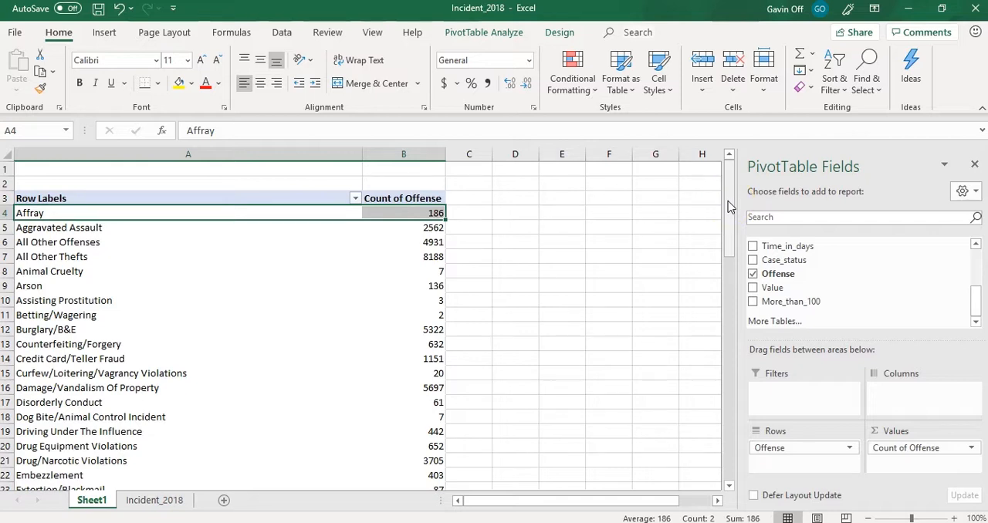
{"action": "left_click", "coordinate": [427, 214]}
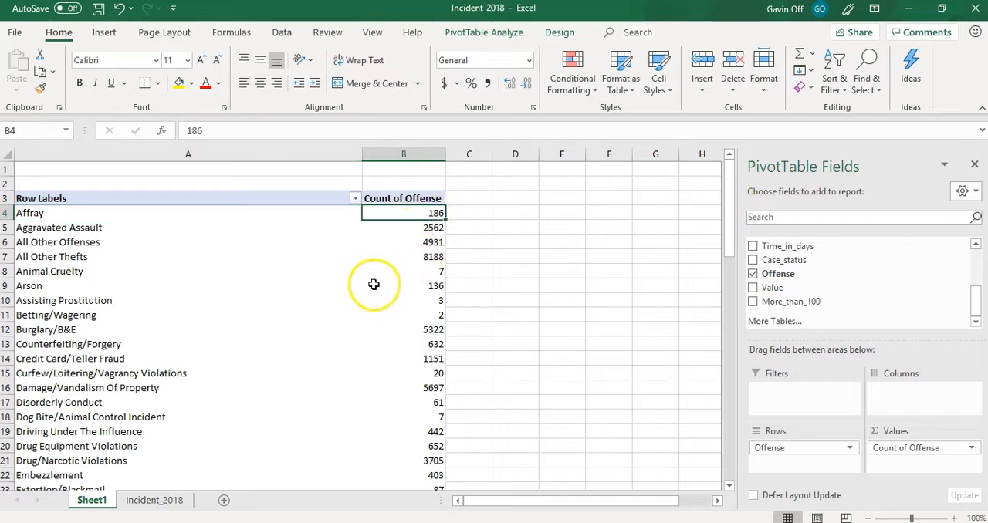
{"action": "left_click", "coordinate": [414, 284]}
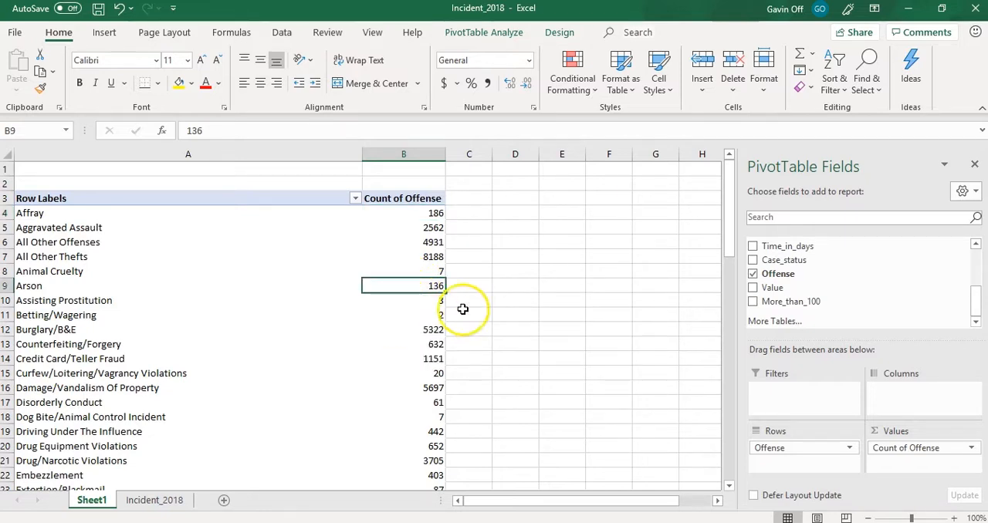
{"action": "left_click", "coordinate": [391, 360]}
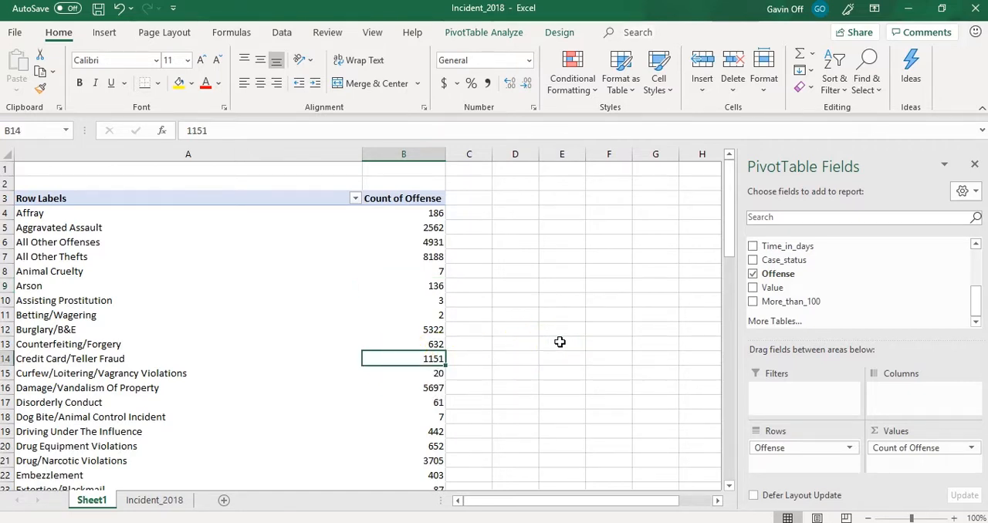
- Compare the PivotTable's Grand Total with the last record row on the Incident_2018 sheet and return to Sheet1
{"action": "left_click_drag", "start_coordinate": [728, 229], "coordinate": [731, 457]}
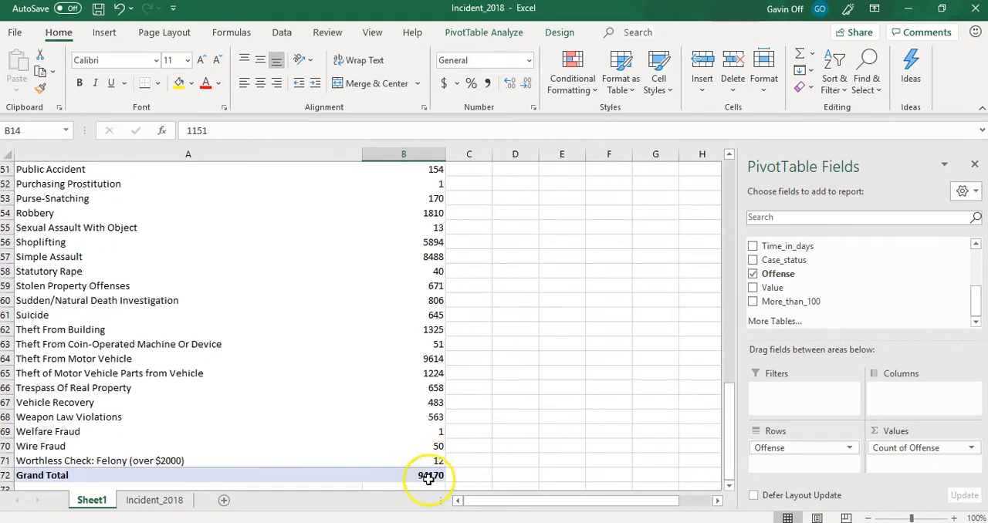
{"action": "mouse_move", "coordinate": [436, 478]}
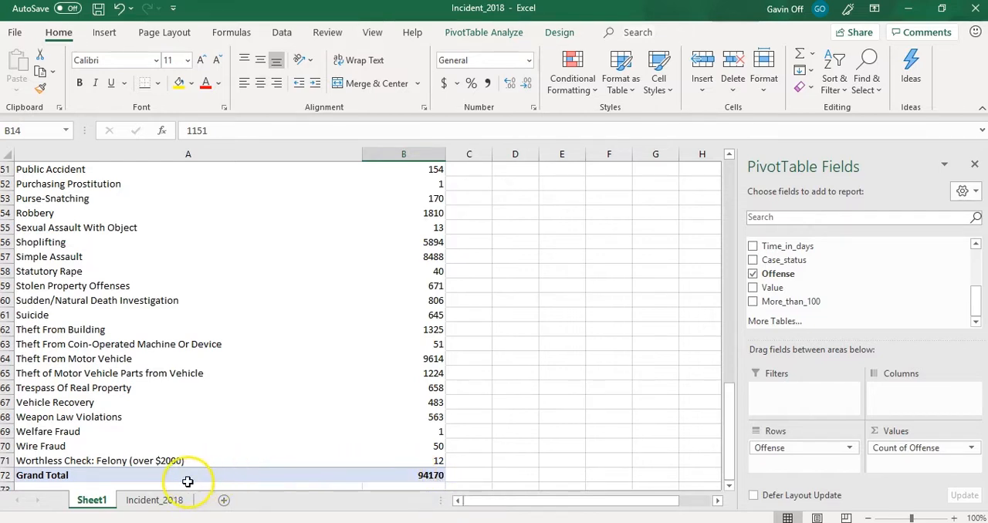
{"action": "left_click", "coordinate": [167, 503]}
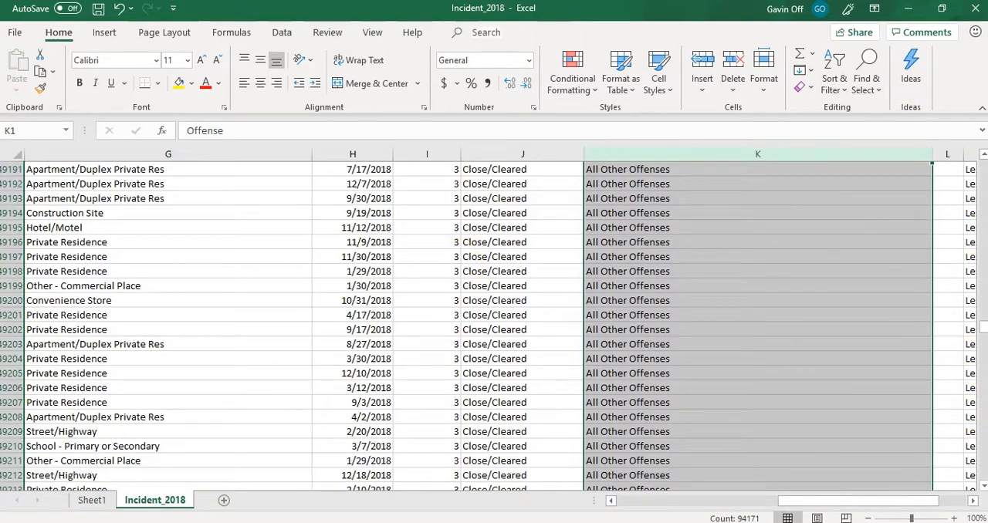
{"action": "left_click_drag", "start_coordinate": [981, 479], "coordinate": [981, 477]}
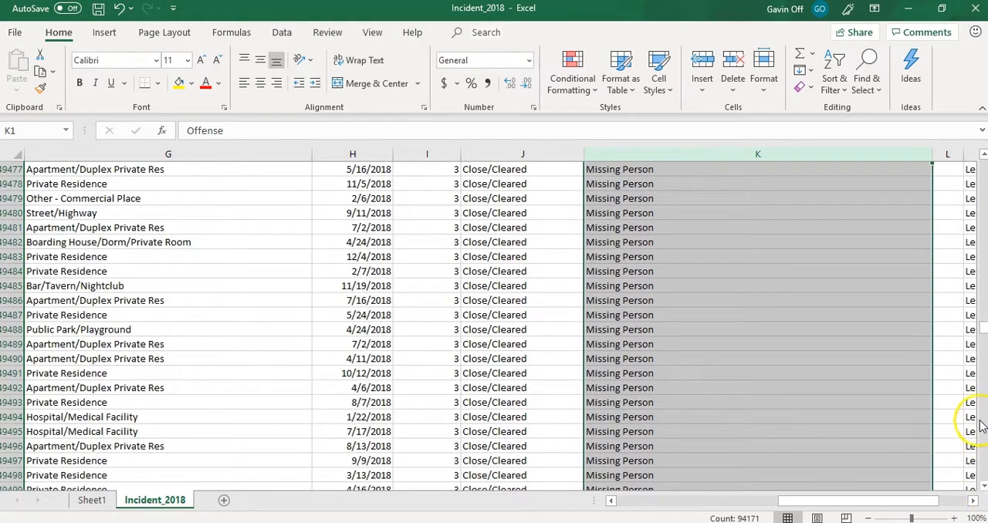
{"action": "left_click_drag", "start_coordinate": [982, 333], "coordinate": [982, 480]}
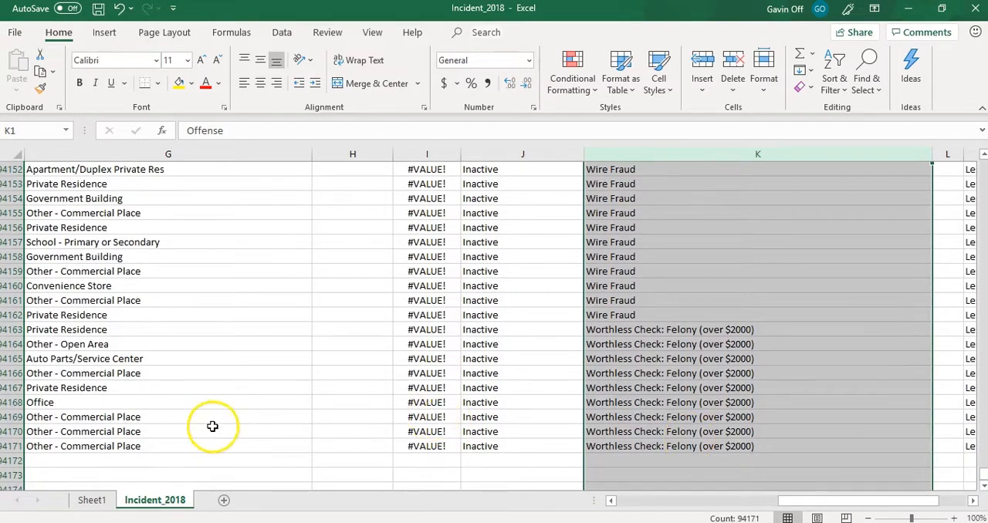
{"action": "left_click", "coordinate": [10, 446]}
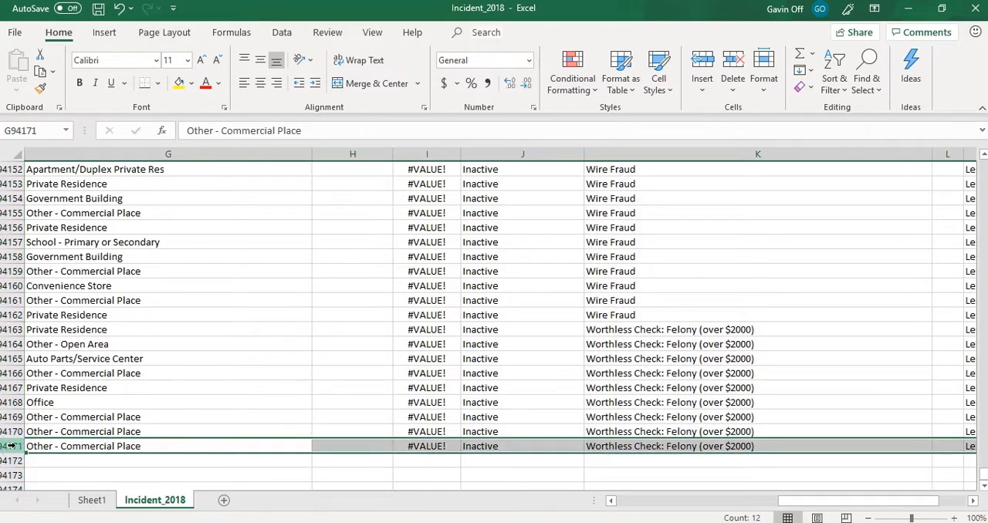
{"action": "left_click", "coordinate": [91, 500]}
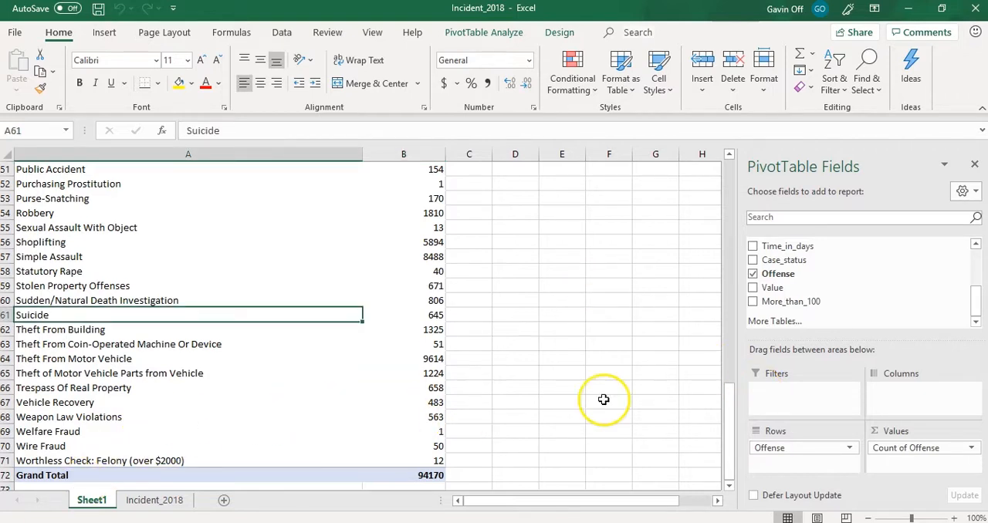
- Remove Count of Offense from the Values area and move the Offense field from Rows to Columns
{"action": "left_click", "coordinate": [912, 444]}
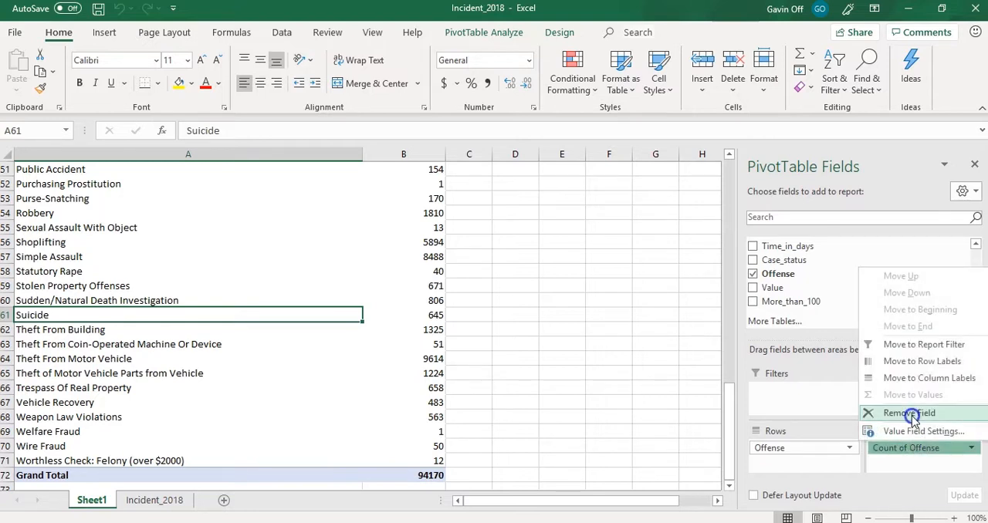
{"action": "left_click", "coordinate": [910, 414]}
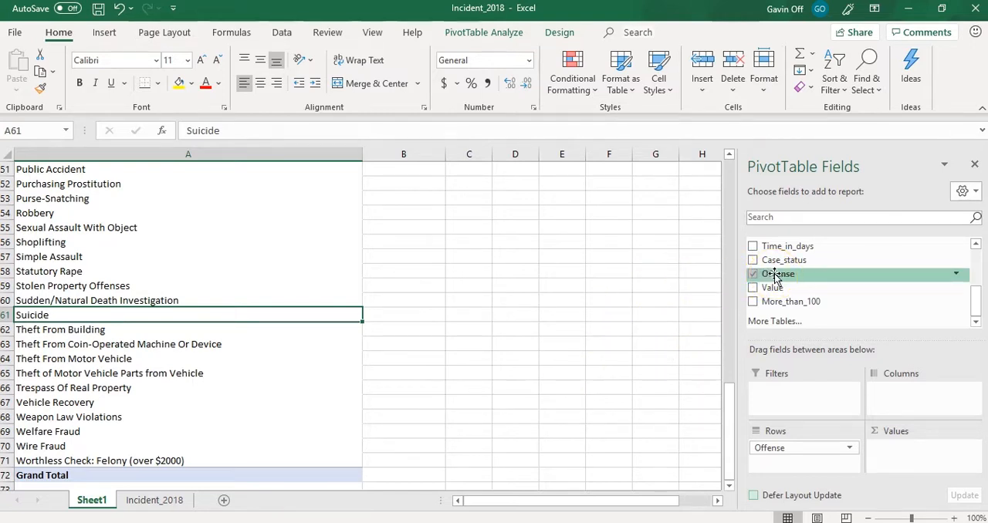
{"action": "left_click_drag", "start_coordinate": [775, 276], "coordinate": [904, 393]}
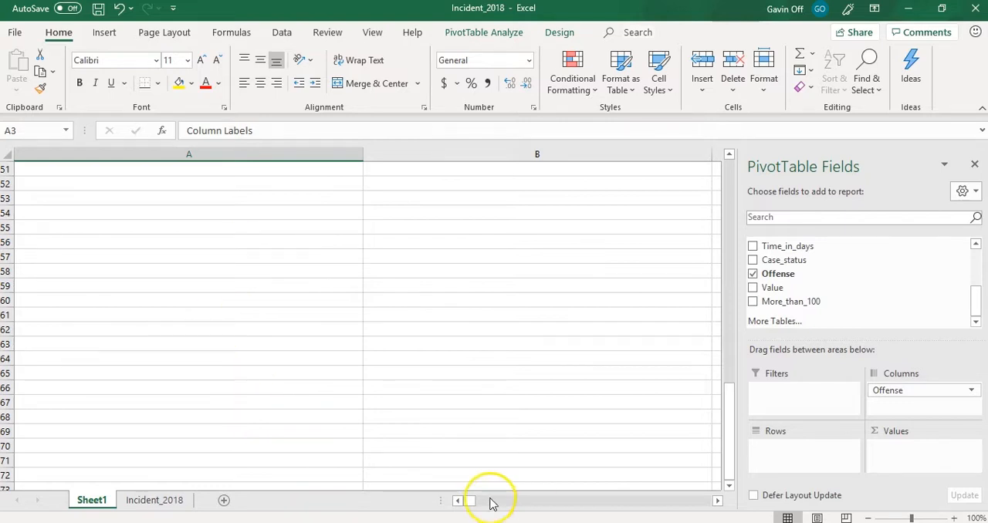
{"action": "left_click_drag", "start_coordinate": [479, 502], "coordinate": [414, 506]}
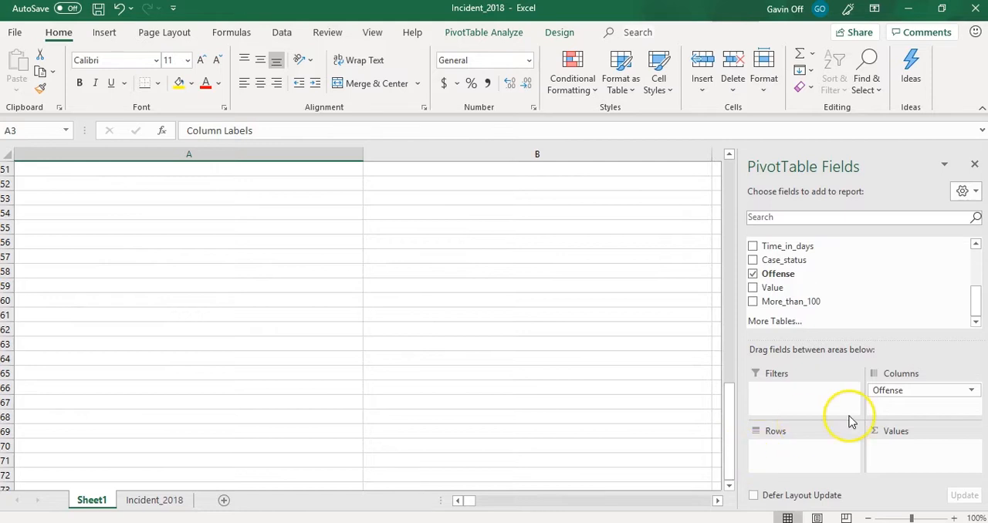
- Remove Offense from the Columns area and place it back in Rows
{"action": "left_click", "coordinate": [901, 391]}
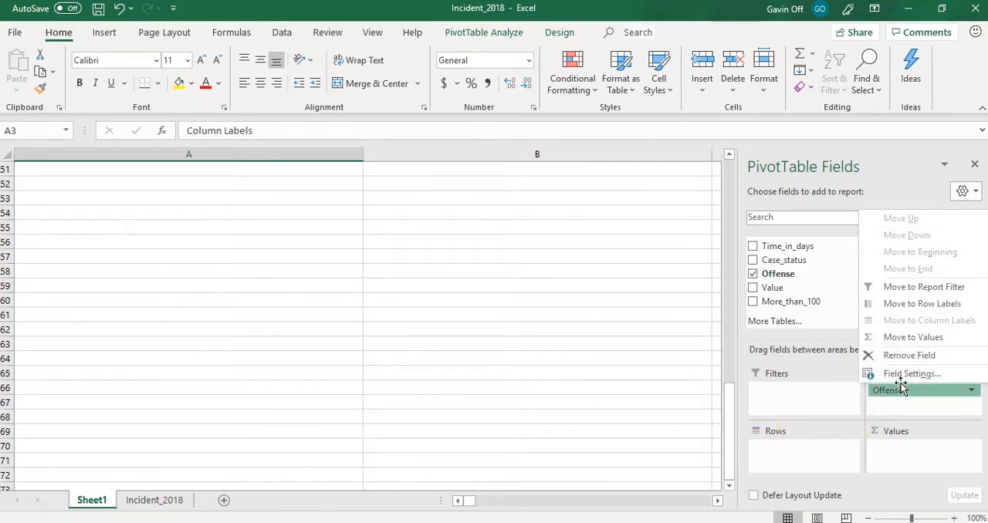
{"action": "left_click", "coordinate": [905, 355]}
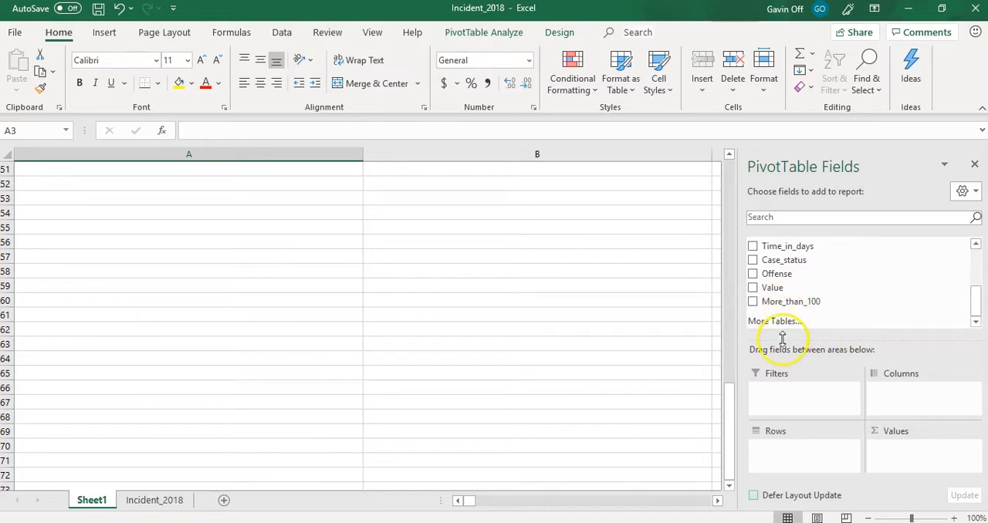
{"action": "left_click_drag", "start_coordinate": [777, 275], "coordinate": [782, 450]}
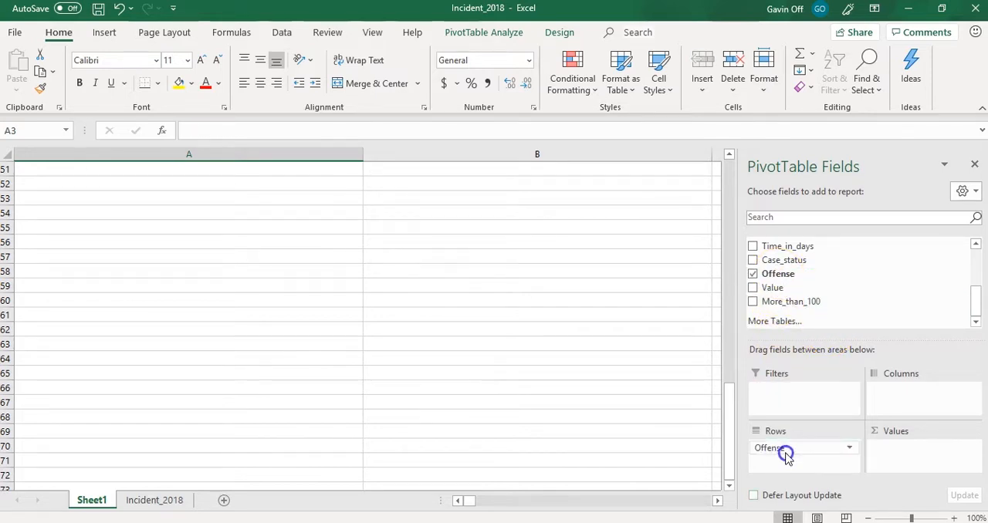
- Move Offense to the Filters area and back to Rows, and add Offense to the Values area as a count
{"action": "left_click_drag", "start_coordinate": [775, 276], "coordinate": [783, 391]}
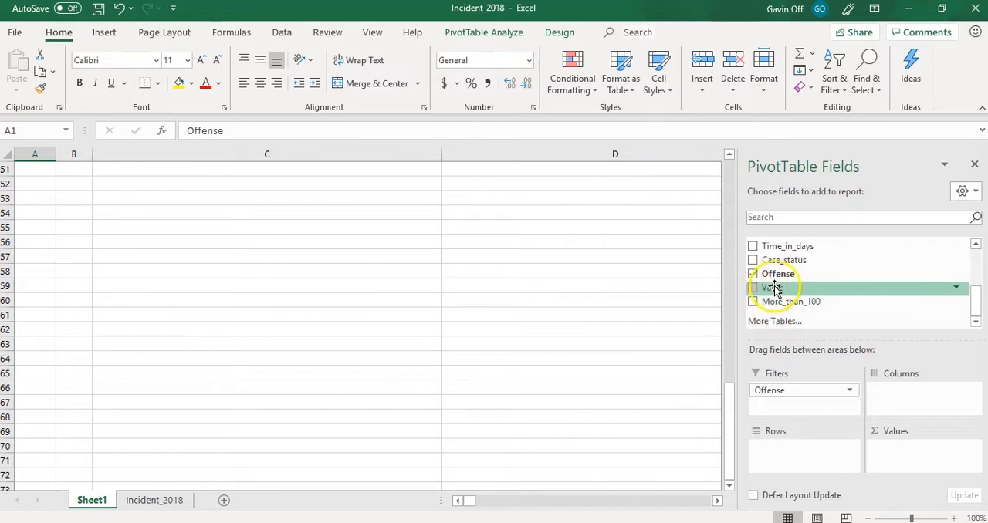
{"action": "left_click_drag", "start_coordinate": [772, 275], "coordinate": [781, 451]}
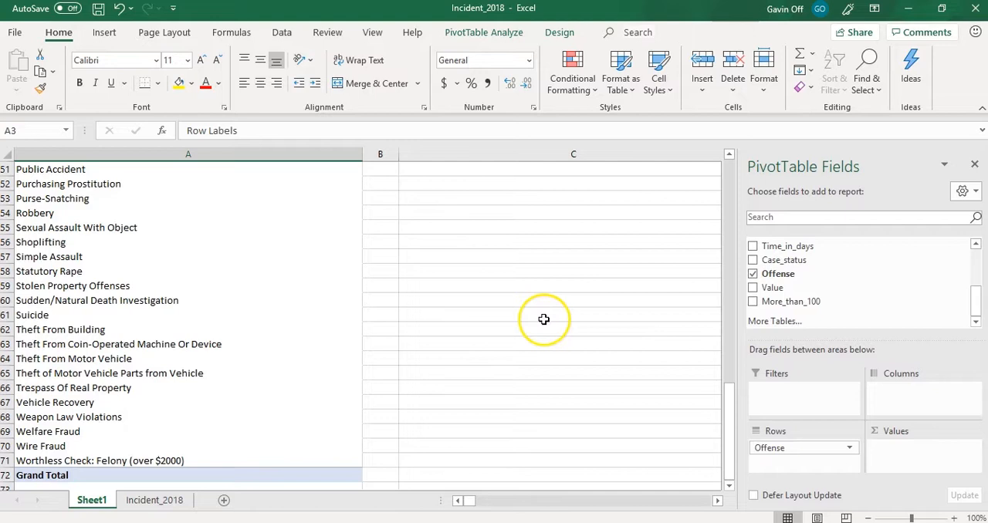
{"action": "left_click_drag", "start_coordinate": [728, 449], "coordinate": [730, 178]}
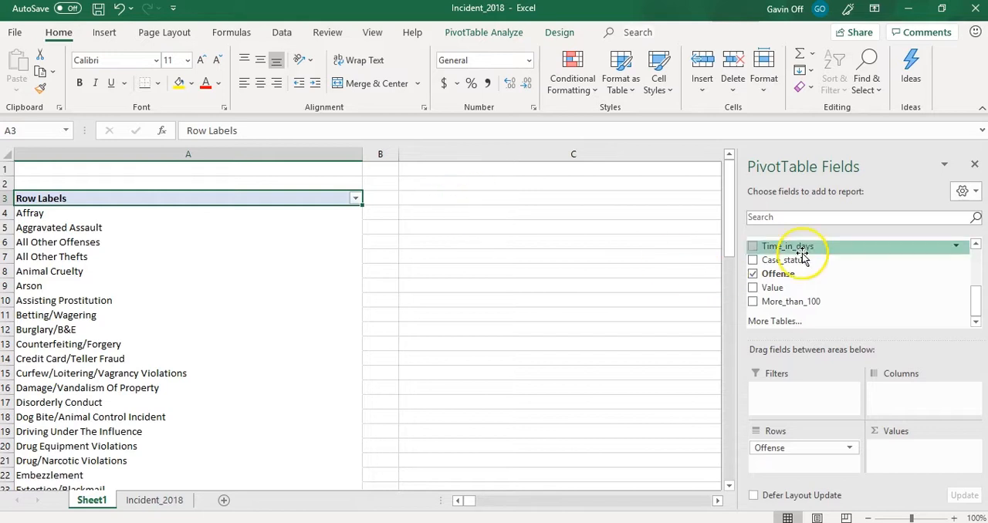
{"action": "left_click_drag", "start_coordinate": [775, 278], "coordinate": [900, 456]}
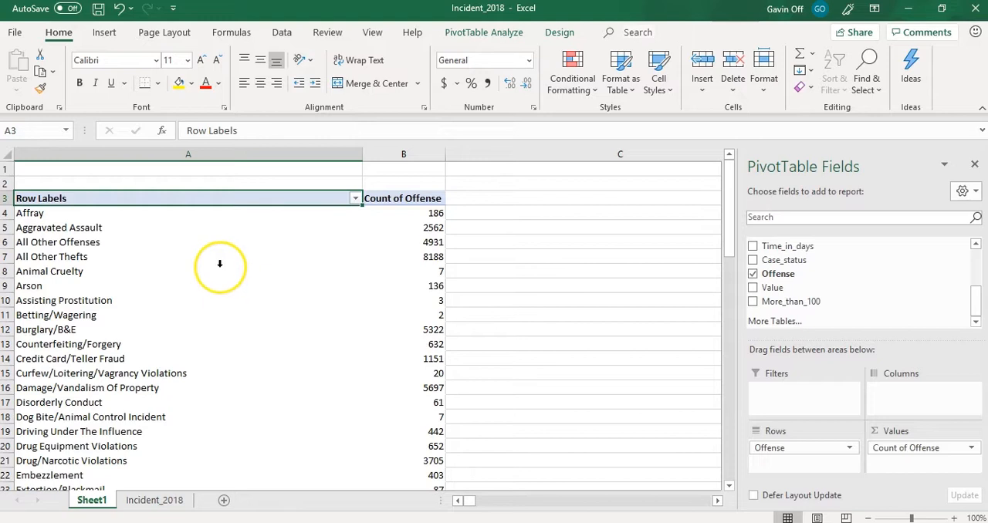
- Show the records behind the Assisting Prostitution count on a new sheet and compare them with that offense's row on Sheet1
{"action": "double_click", "coordinate": [398, 293]}
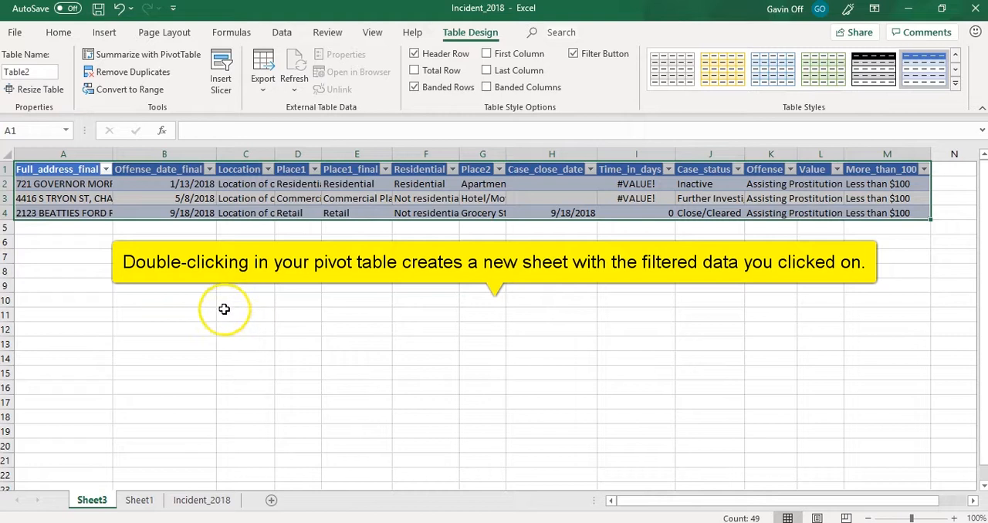
{"action": "left_click_drag", "start_coordinate": [625, 501], "coordinate": [736, 501]}
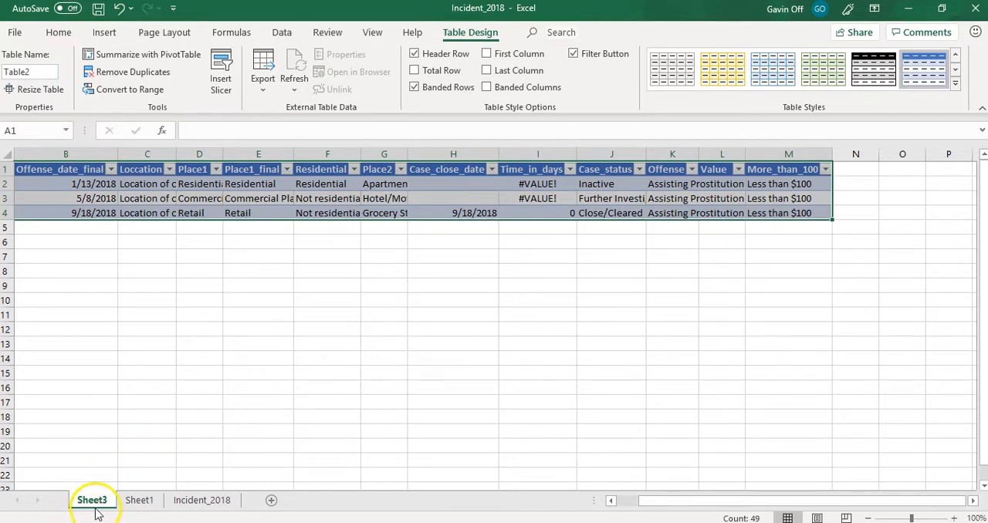
{"action": "left_click", "coordinate": [137, 500]}
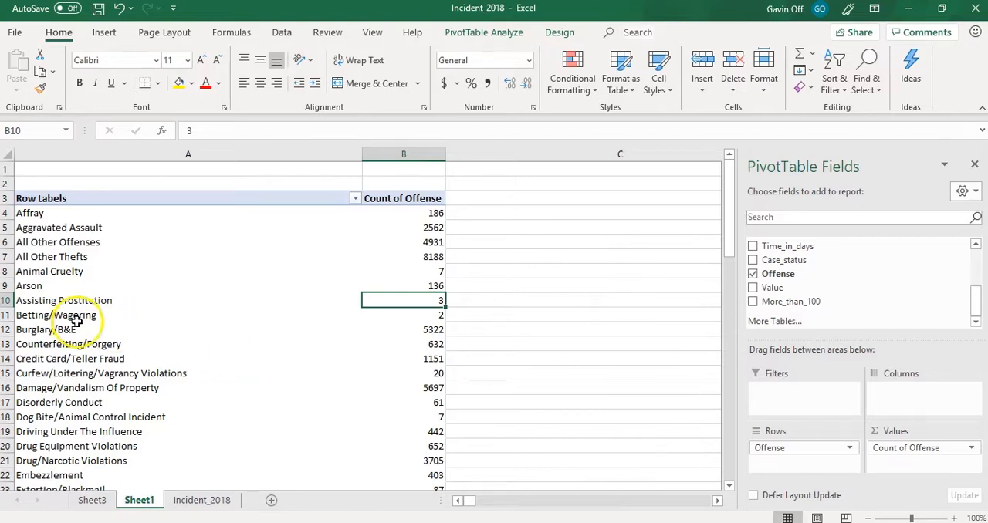
{"action": "left_click", "coordinate": [7, 300]}
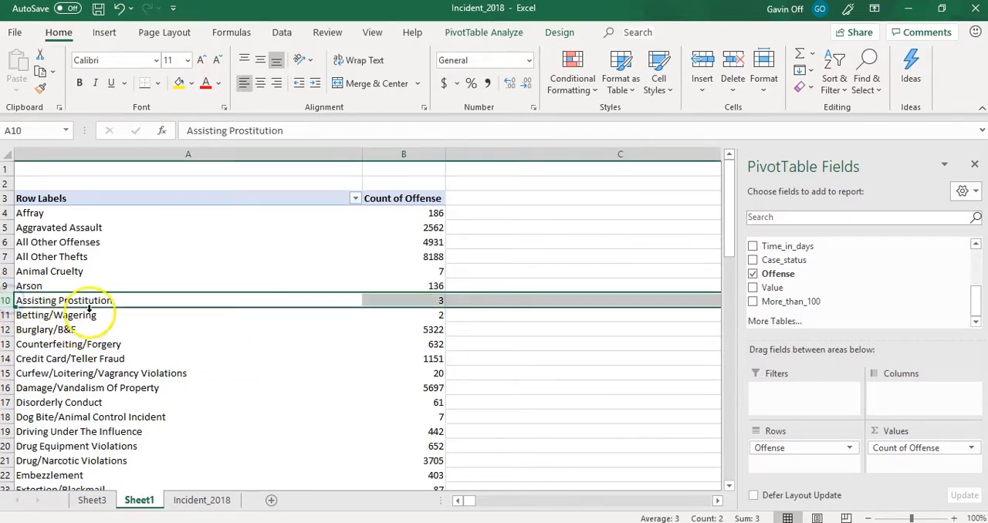
{"action": "left_click", "coordinate": [95, 500]}
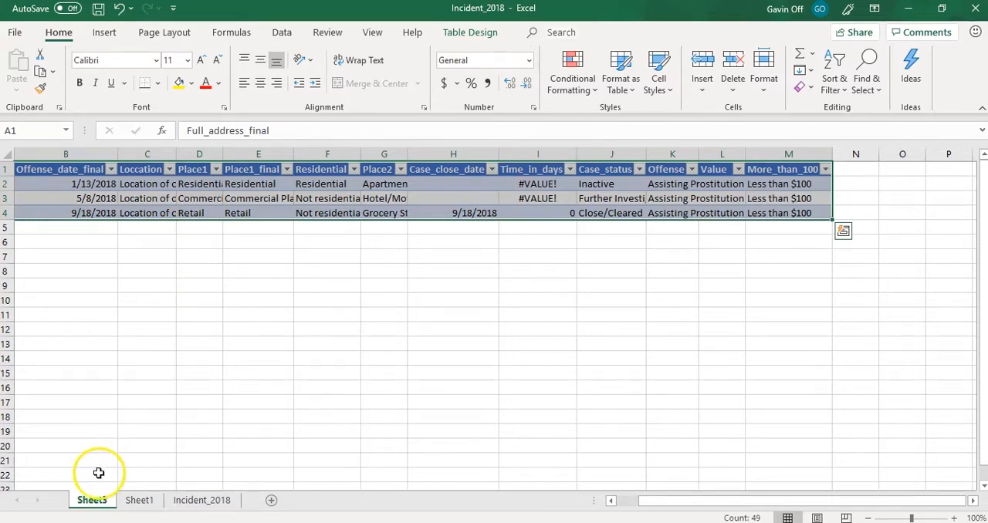
- Delete the Sheet3 detail sheet from the workbook
{"action": "right_click", "coordinate": [99, 502]}
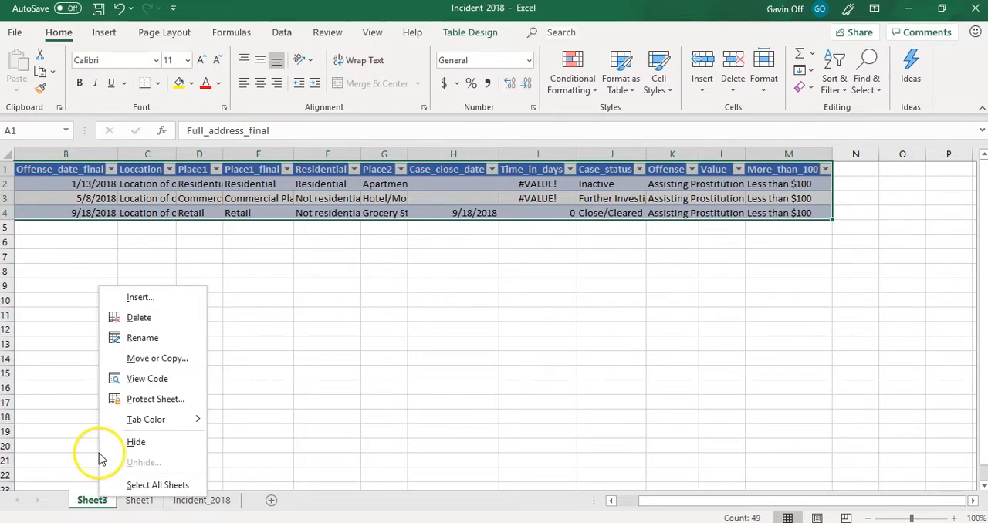
{"action": "left_click", "coordinate": [136, 318]}
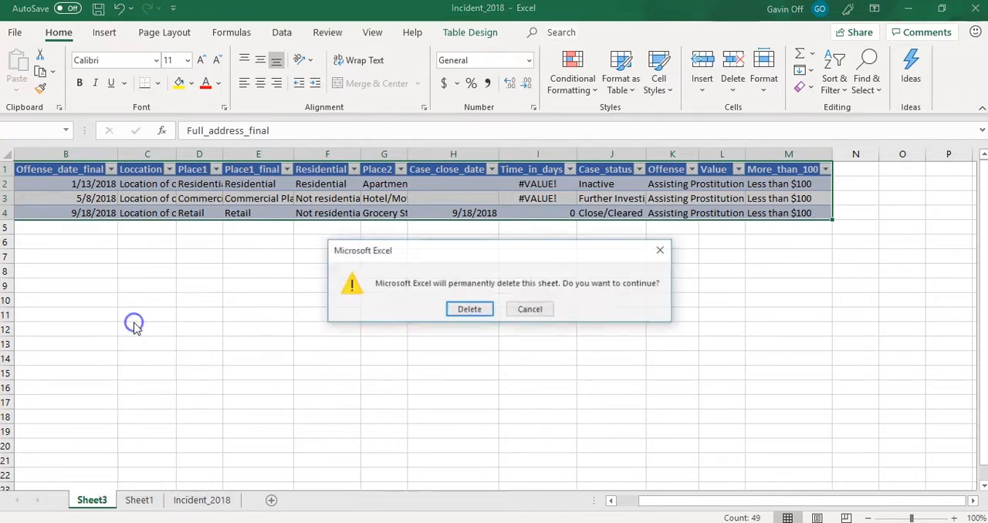
{"action": "left_click", "coordinate": [464, 309]}
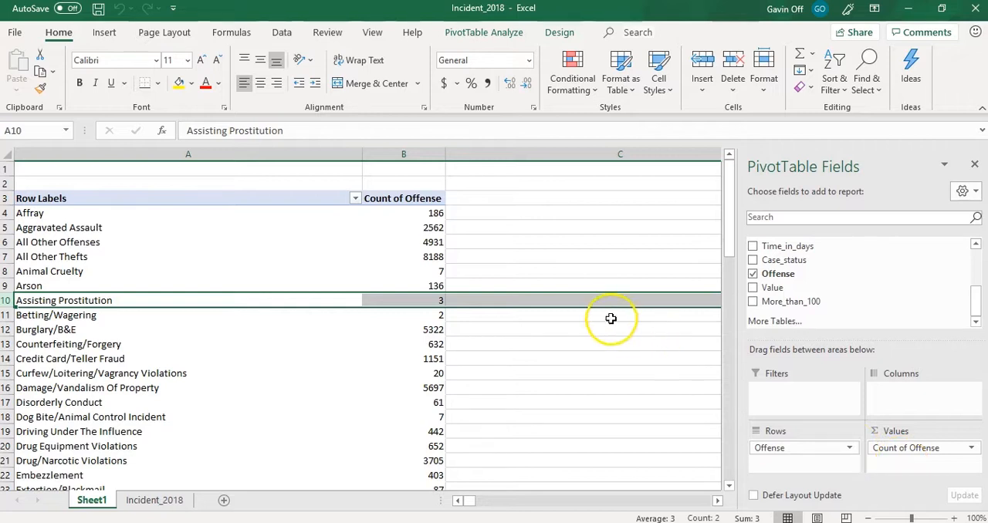
- Search column A of the PivotTable for "motor" and go through the matching offenses, keeping their counts in view
{"action": "left_click", "coordinate": [403, 213]}
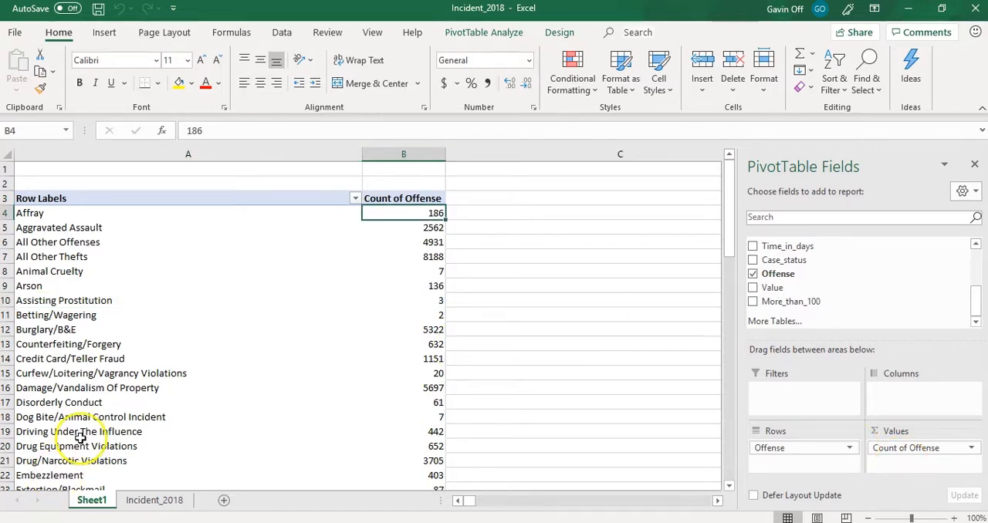
{"action": "left_click", "coordinate": [199, 155]}
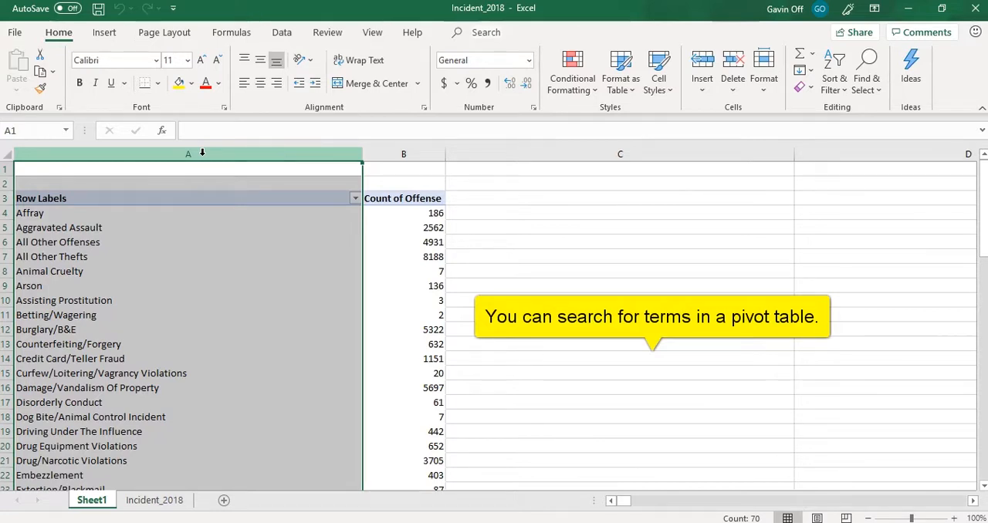
{"action": "key", "text": "ctrl+f"}
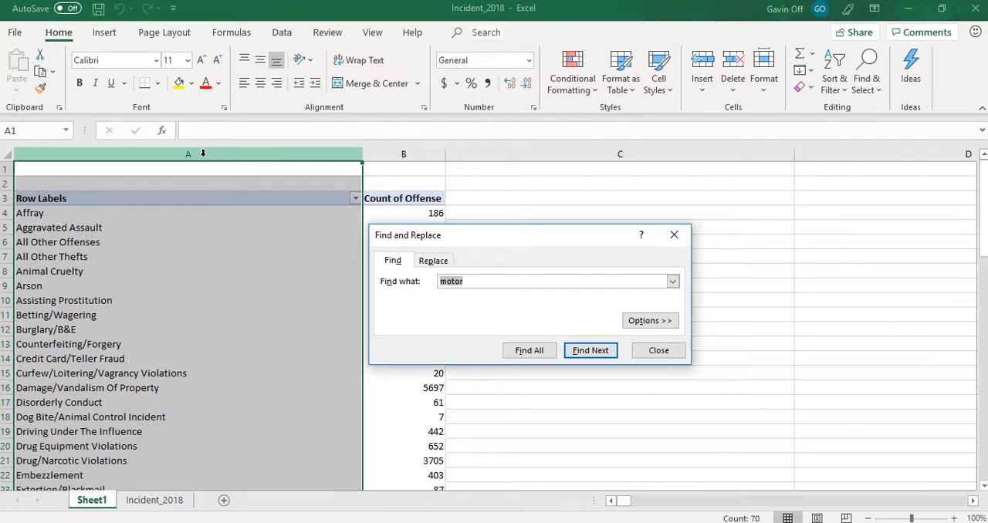
{"action": "left_click", "coordinate": [580, 354]}
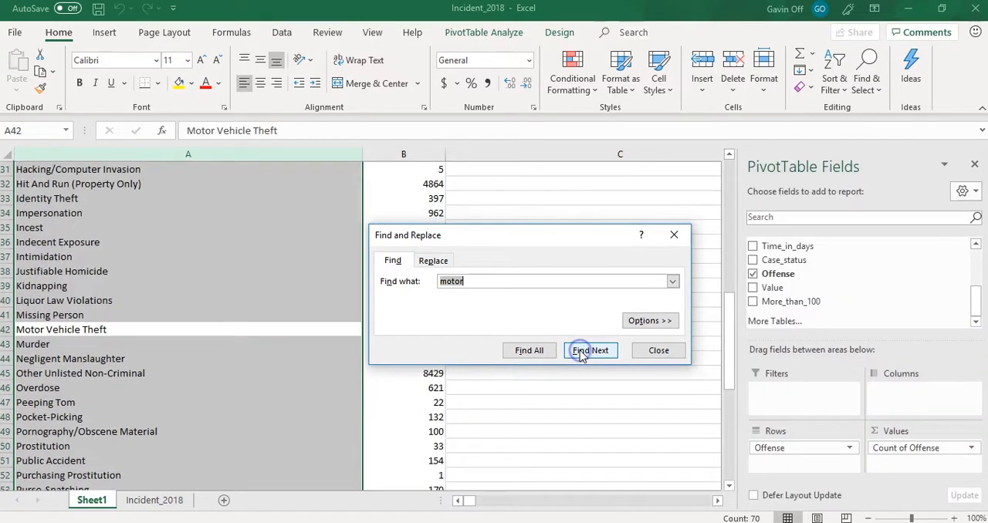
{"action": "left_click_drag", "start_coordinate": [525, 232], "coordinate": [521, 348]}
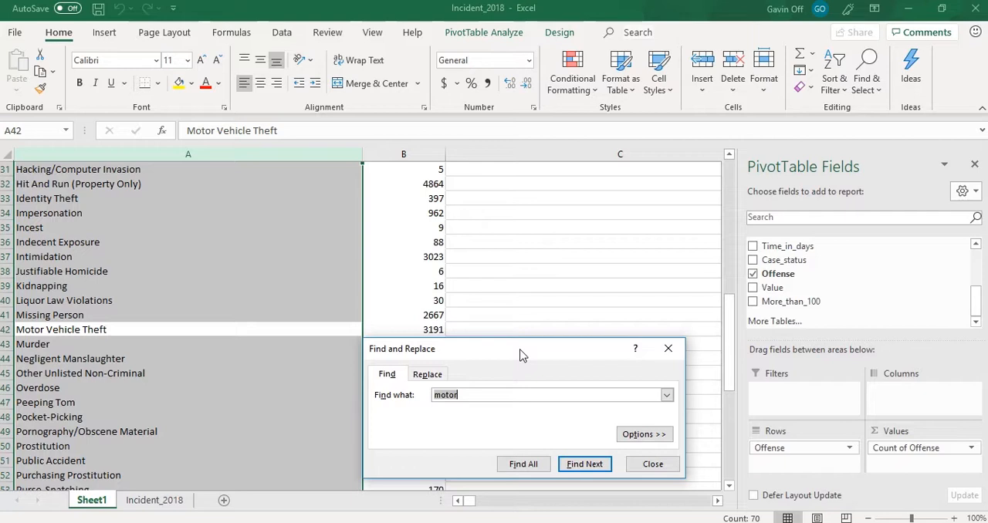
{"action": "left_click", "coordinate": [545, 424]}
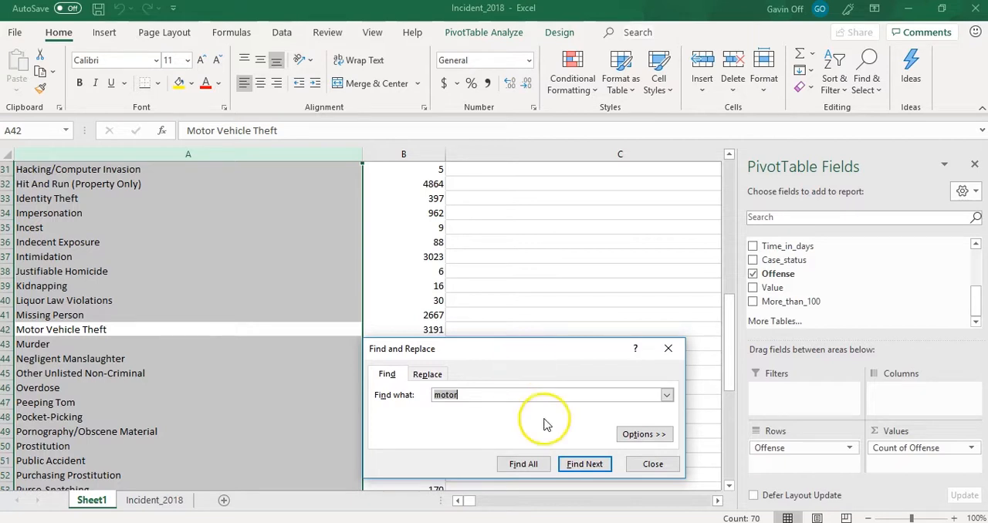
{"action": "left_click", "coordinate": [583, 464]}
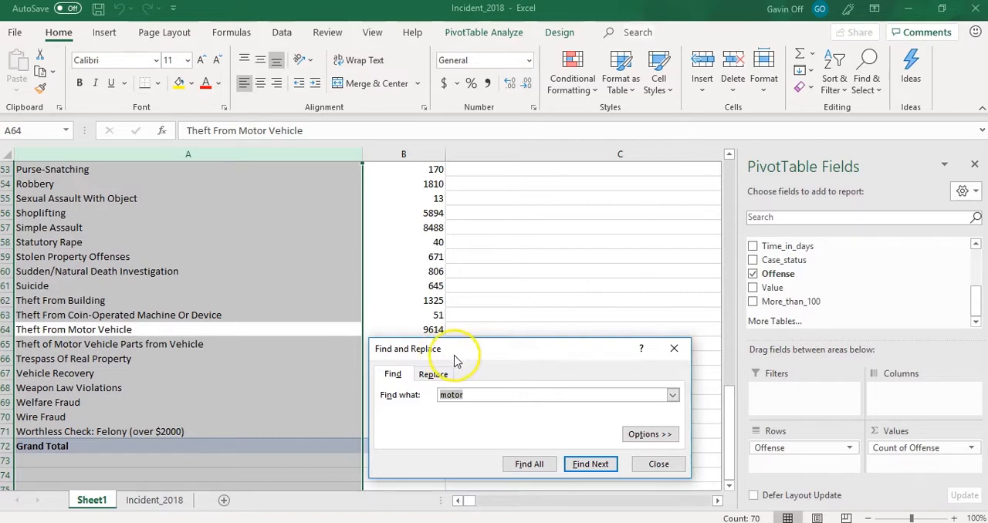
{"action": "left_click", "coordinate": [588, 467]}
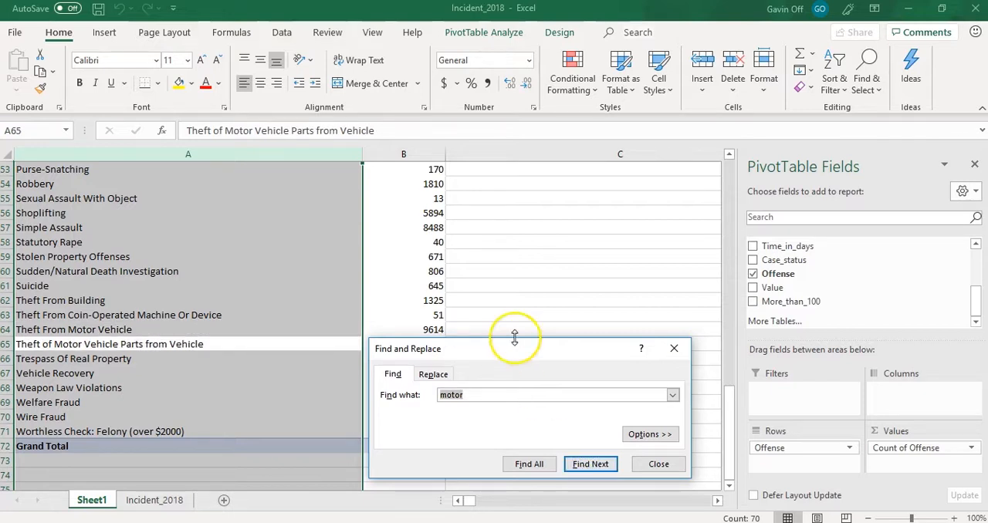
{"action": "left_click_drag", "start_coordinate": [480, 352], "coordinate": [498, 336]}
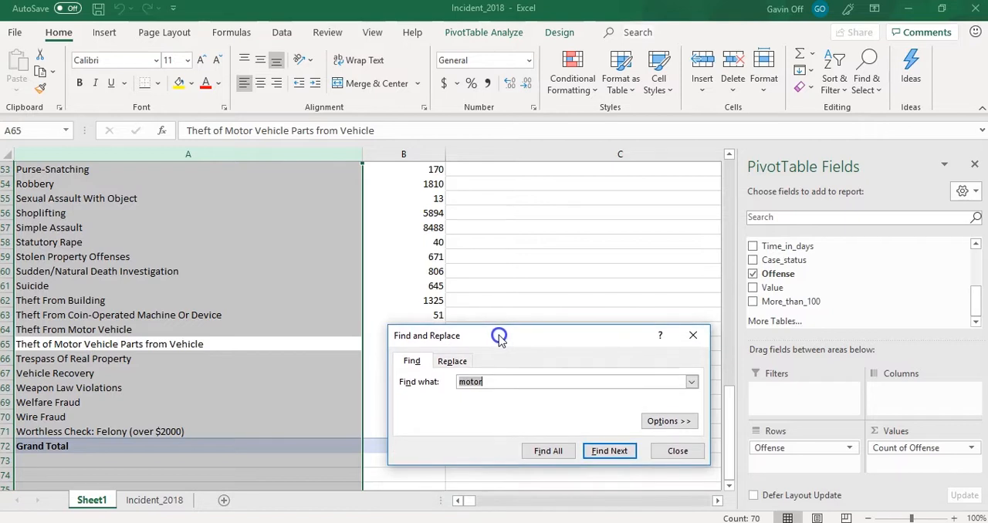
{"action": "left_click", "coordinate": [600, 450]}
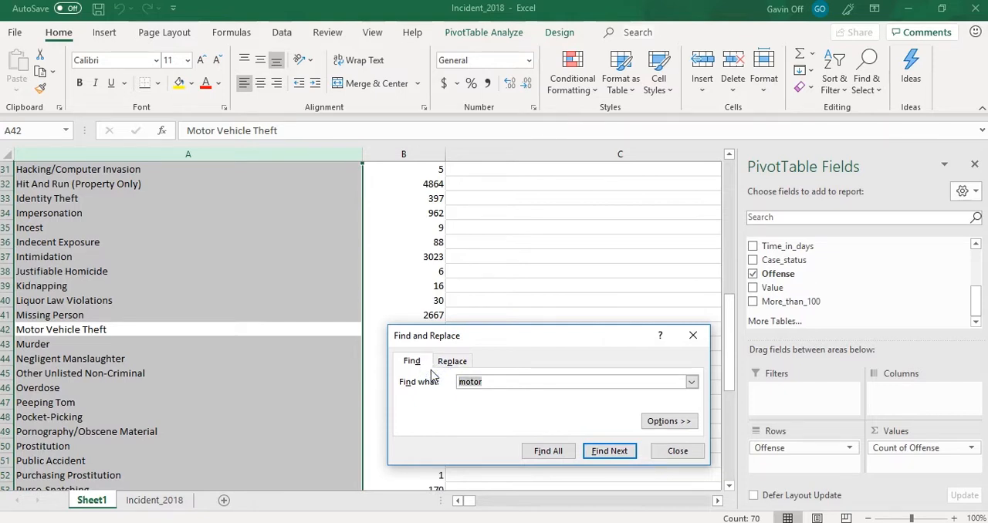
- Search the offense names in column A for "truck"
{"action": "type", "text": "truck"}
{"action": "key", "text": "Return"}
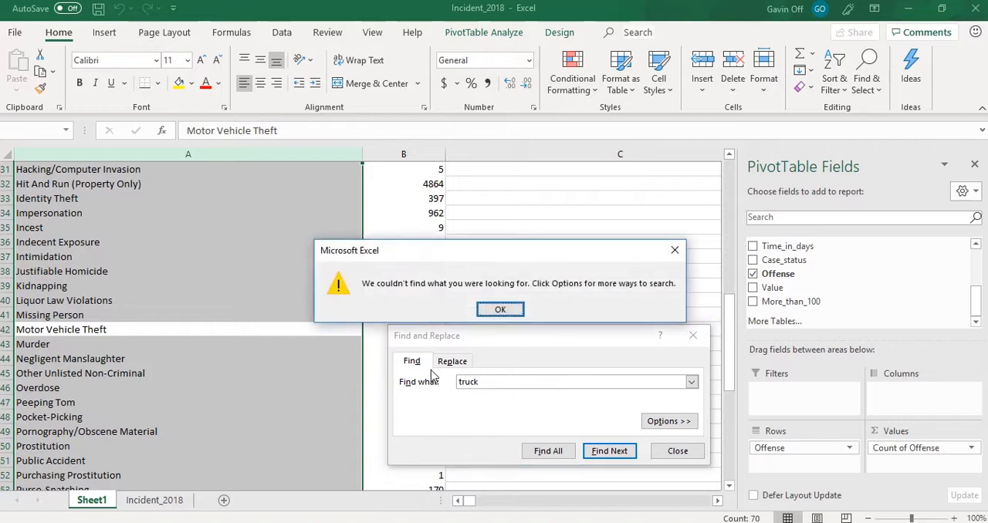
{"action": "left_click", "coordinate": [500, 310]}
- Search the offense names in column A for "car", check for further matches and end the search
{"action": "left_click_drag", "start_coordinate": [476, 391], "coordinate": [438, 386]}
{"action": "type", "text": "car"}
{"action": "key", "text": "Return"}
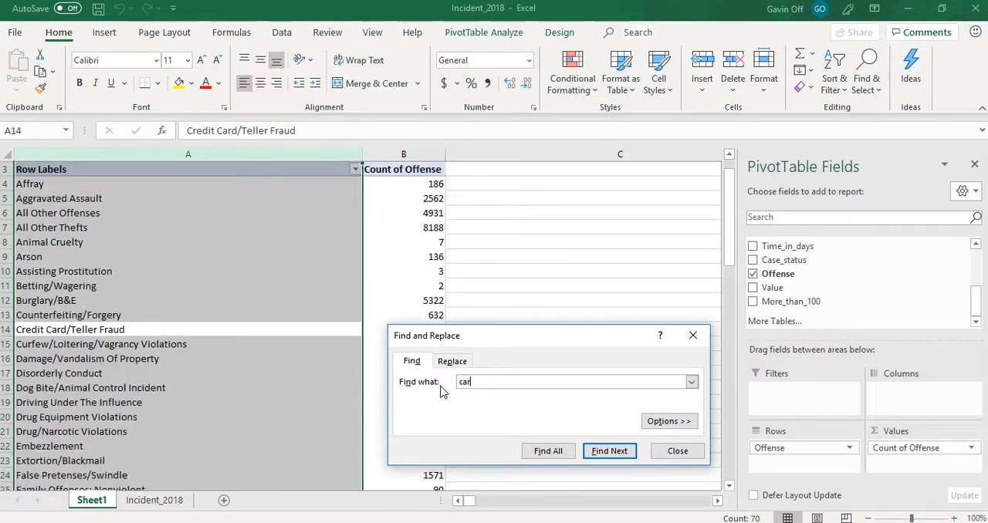
{"action": "left_click", "coordinate": [610, 451]}
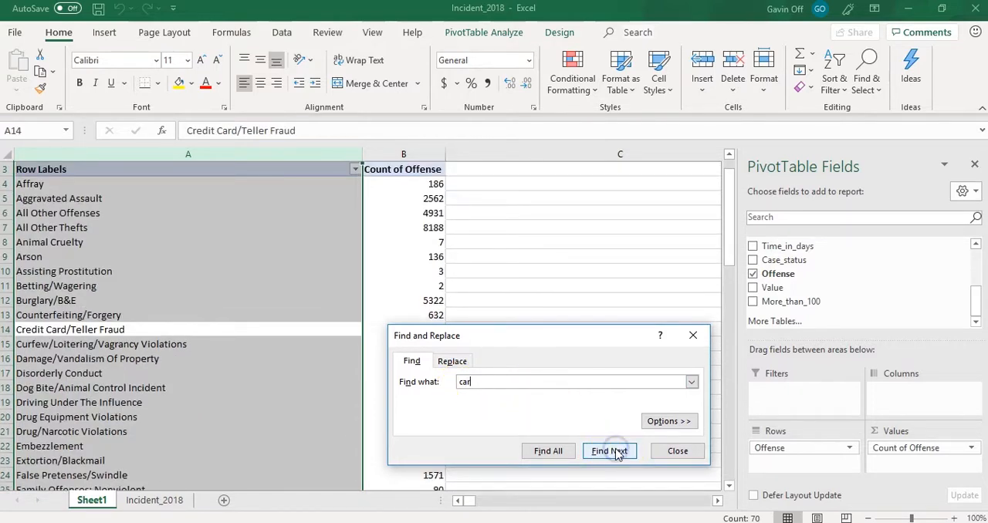
{"action": "left_click", "coordinate": [617, 453]}
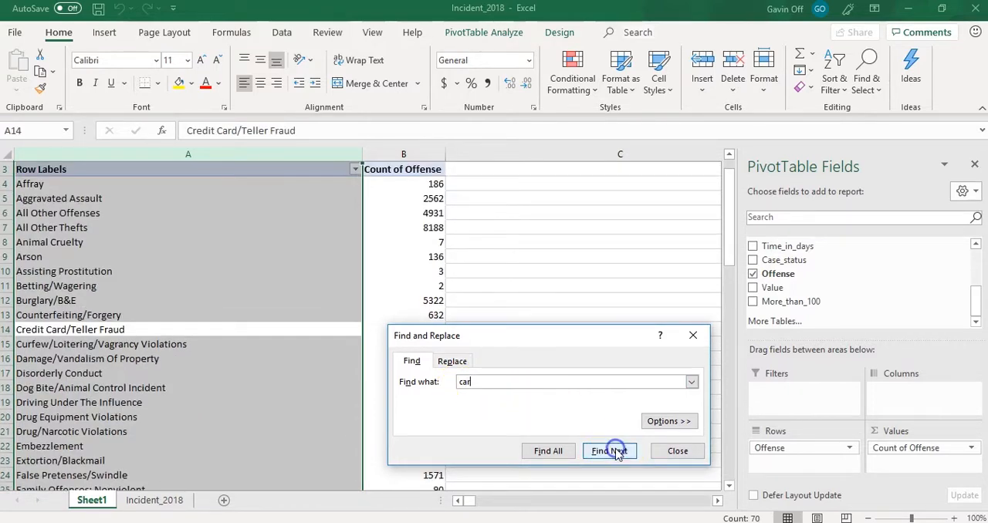
{"action": "left_click", "coordinate": [692, 337]}
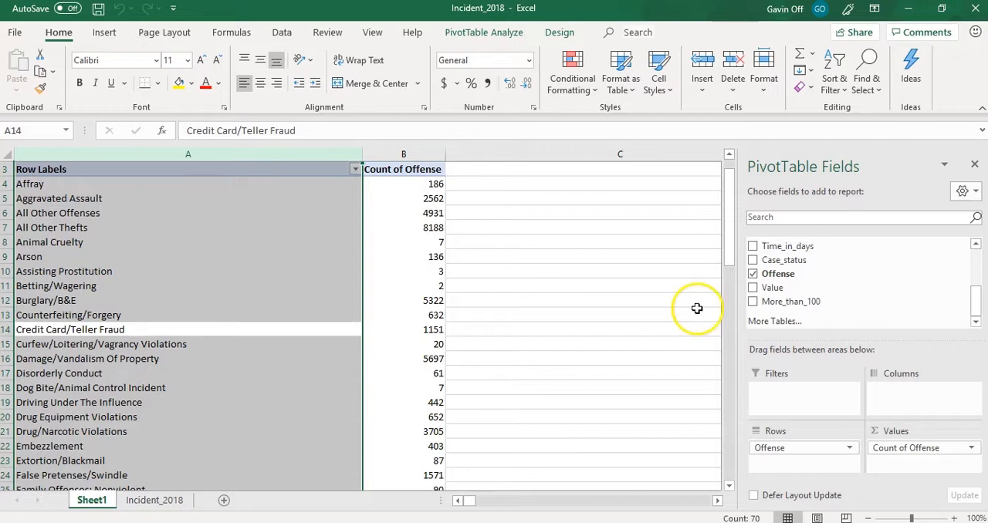
- Sort the PivotTable's offenses by Count of Offense from largest to smallest and select the first count
{"action": "left_click_drag", "start_coordinate": [726, 237], "coordinate": [731, 205]}
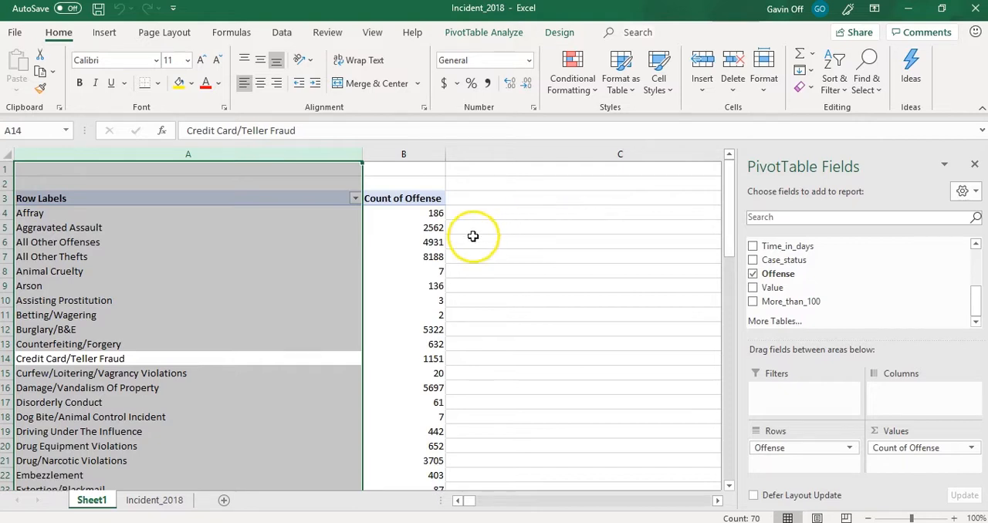
{"action": "left_click", "coordinate": [413, 244]}
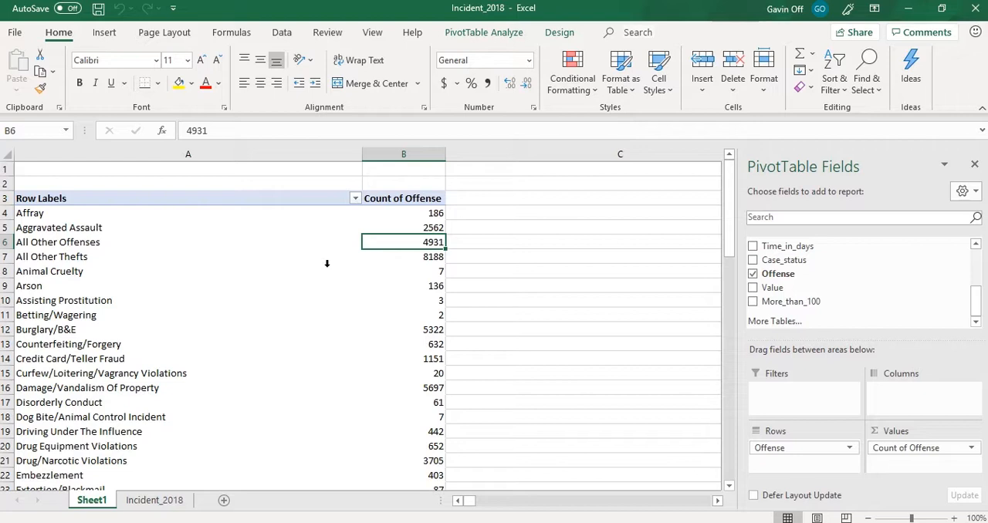
{"action": "left_click", "coordinate": [409, 229]}
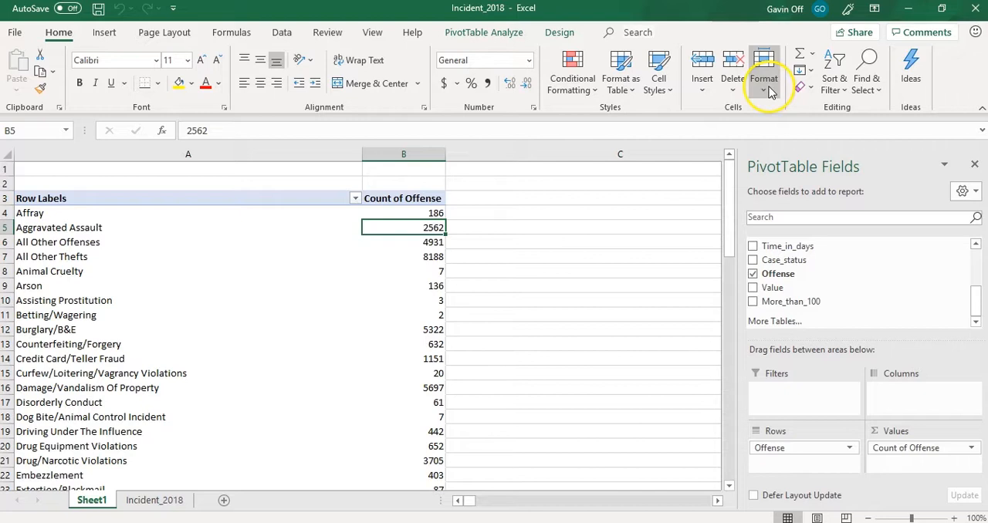
{"action": "left_click", "coordinate": [826, 94]}
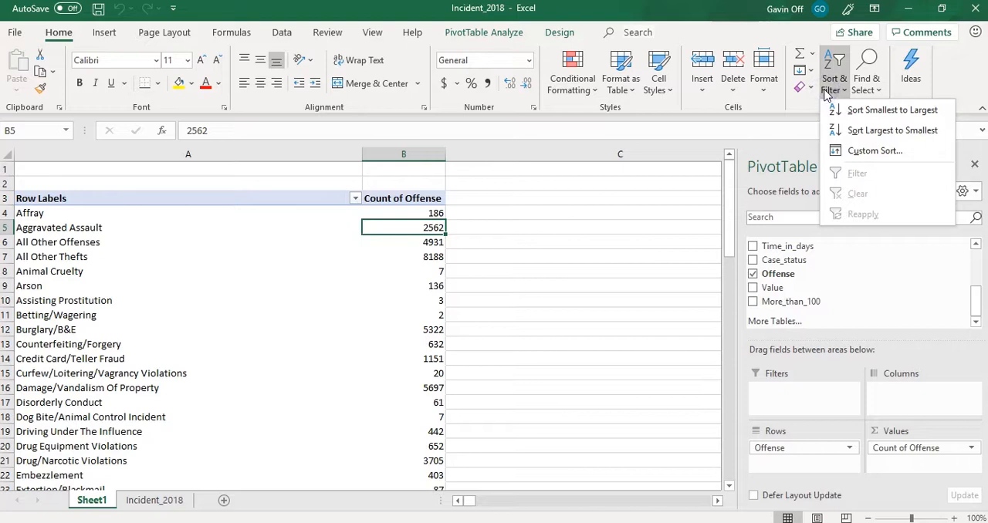
{"action": "left_click", "coordinate": [838, 149]}
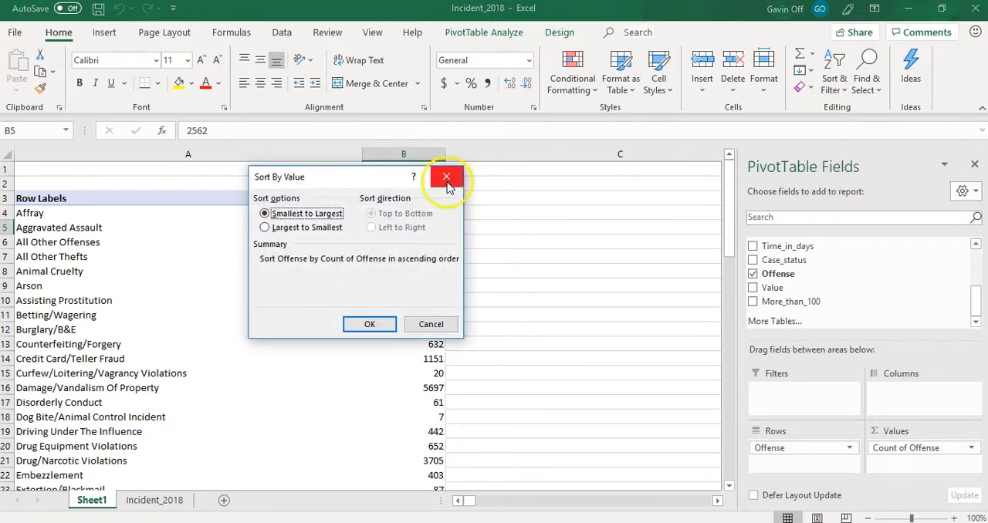
{"action": "left_click", "coordinate": [265, 227]}
{"action": "left_click", "coordinate": [365, 325]}
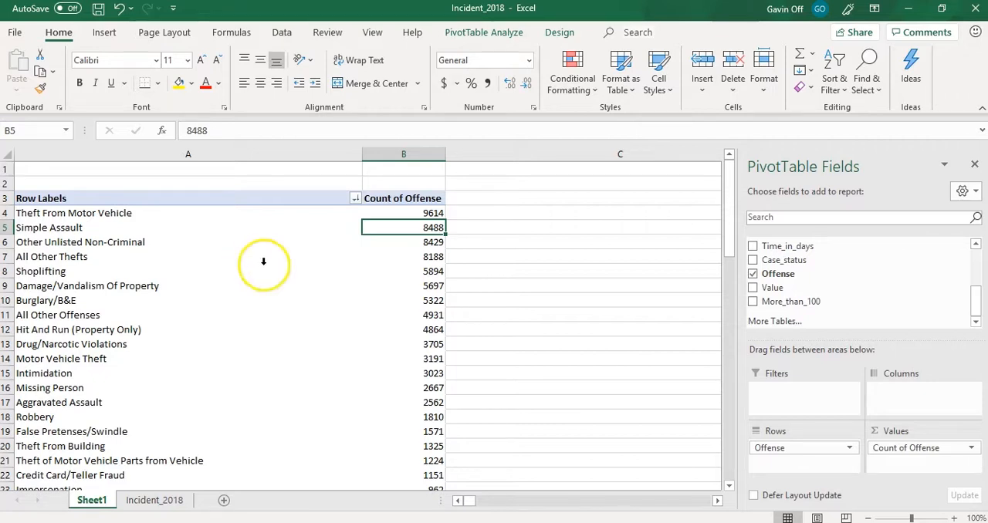
{"action": "left_click", "coordinate": [405, 214]}
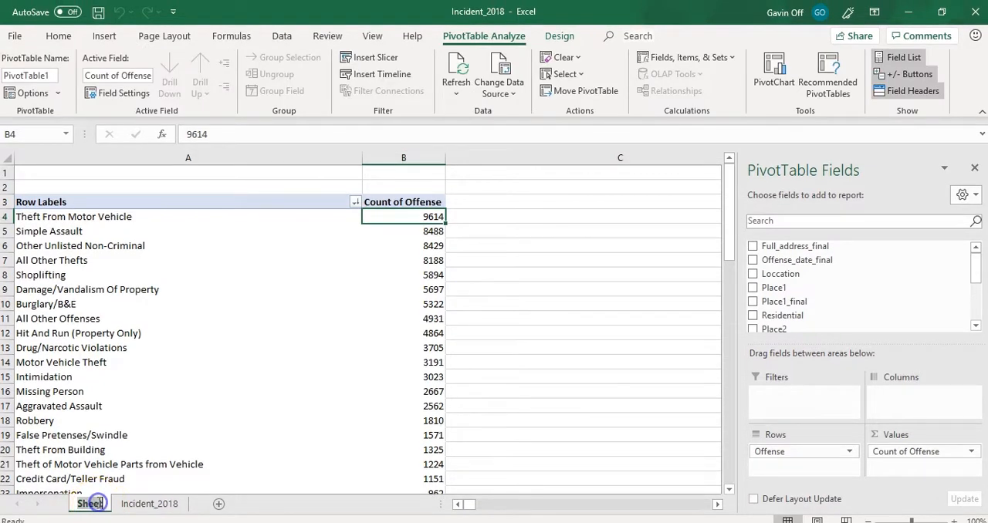
- Rename the PivotTable's sheet as Offense_count_pt and check it against the Incident_2018 sheet
{"action": "double_click", "coordinate": [89, 504]}
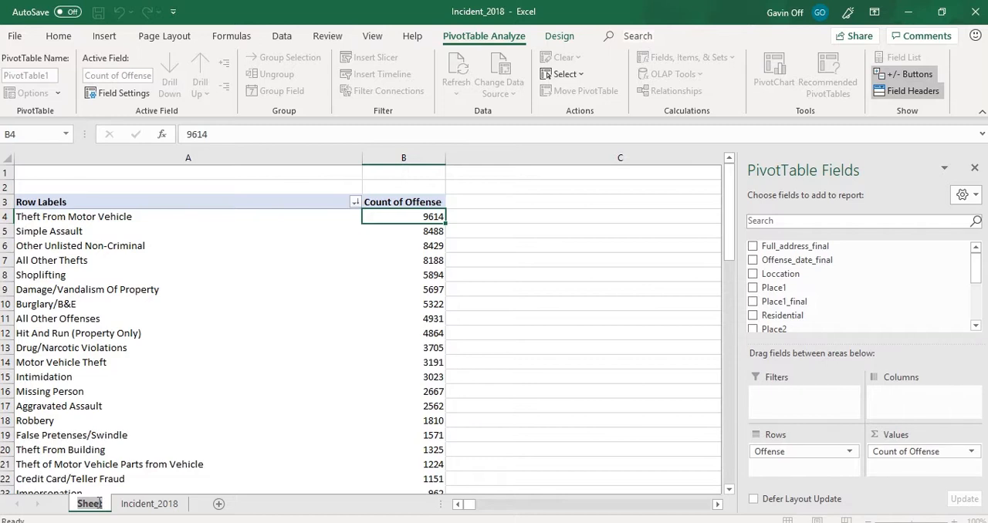
{"action": "type", "text": "Offense"}
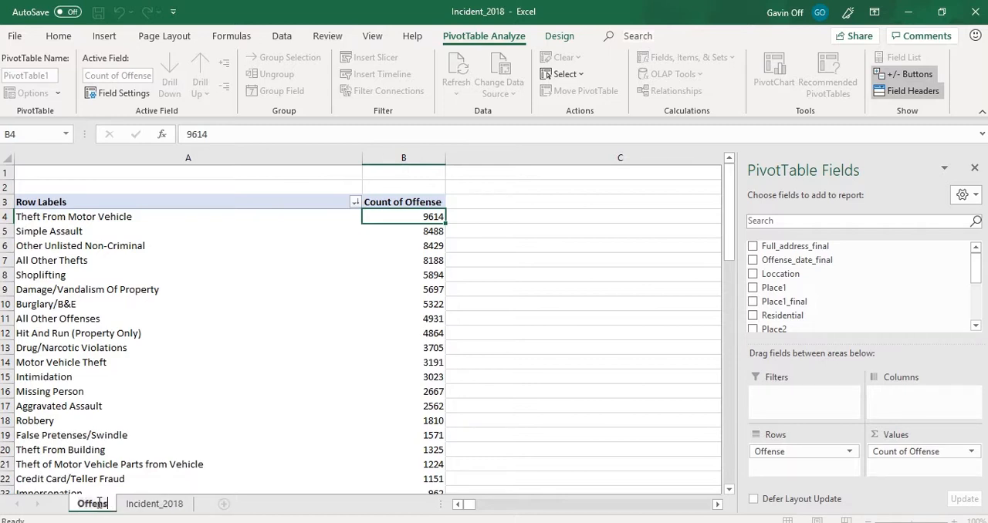
{"action": "type", "text": "_count"}
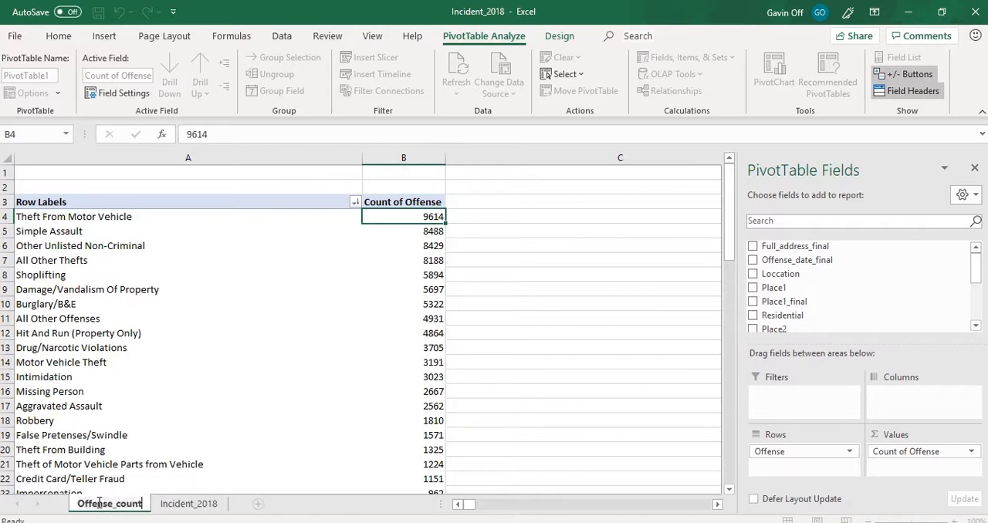
{"action": "type", "text": "_pt"}
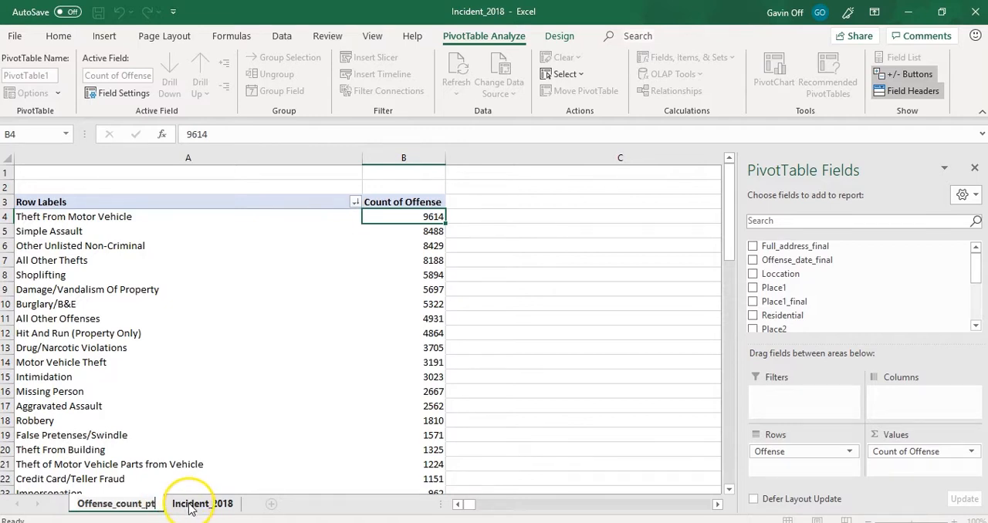
{"action": "left_click", "coordinate": [191, 507]}
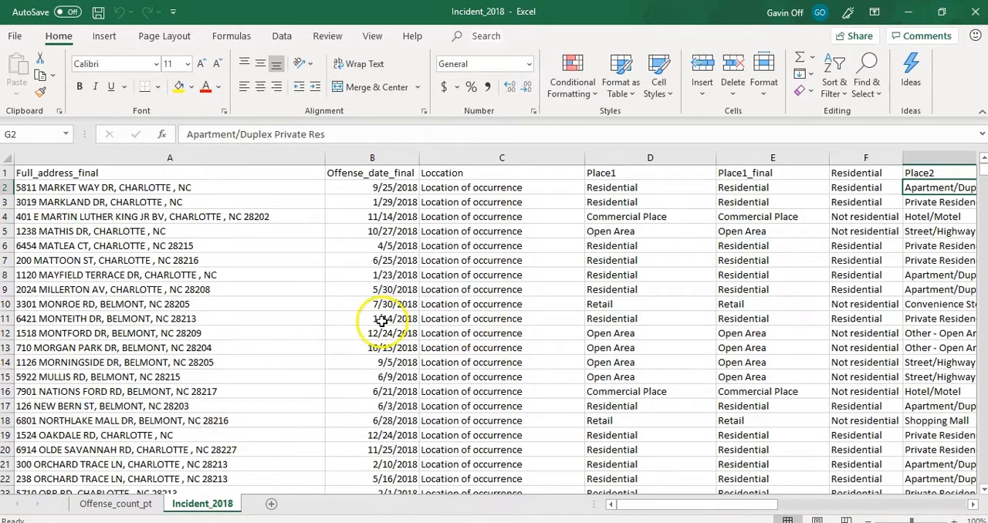
{"action": "left_click", "coordinate": [108, 505]}
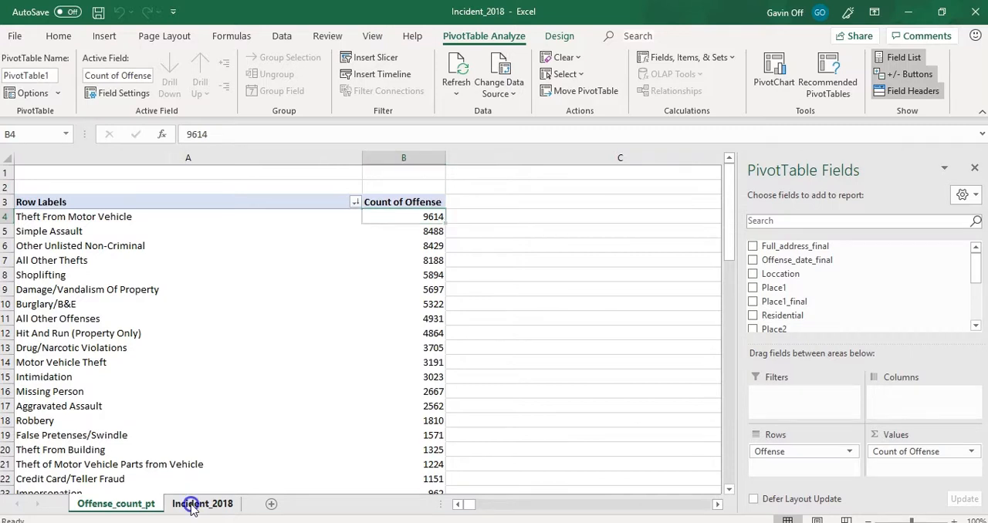
- Turn on filtering for the header row of the Incident_2018 sheet, starting from the Offense header
{"action": "left_click", "coordinate": [199, 504]}
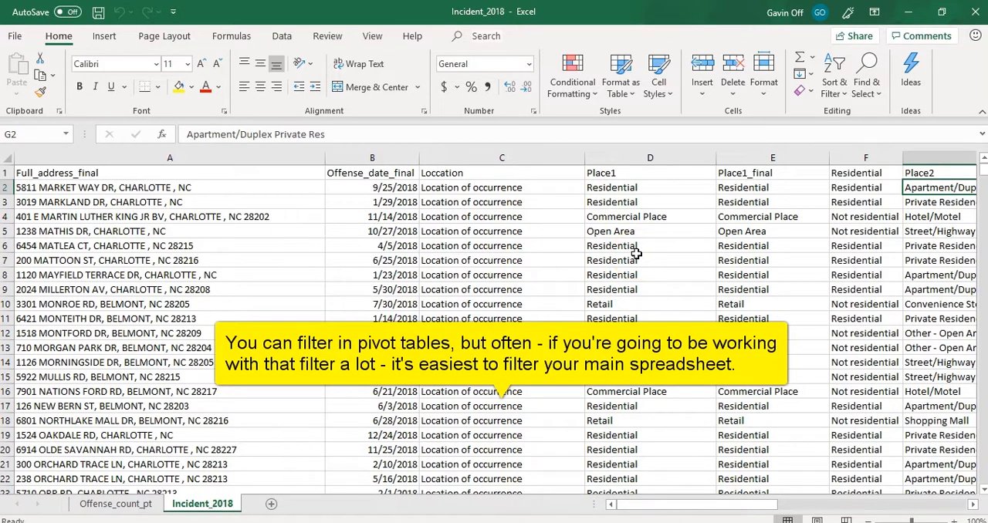
{"action": "left_click", "coordinate": [247, 157]}
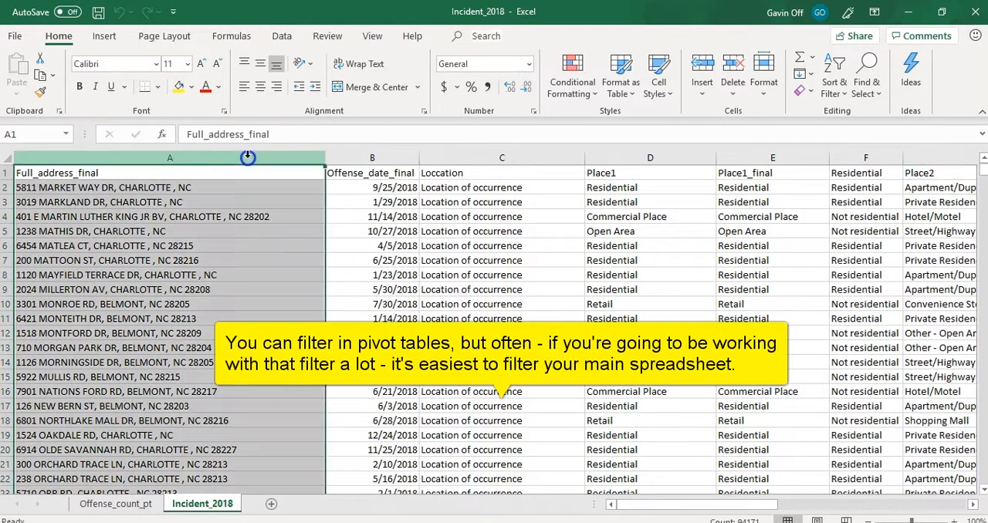
{"action": "left_click", "coordinate": [368, 157]}
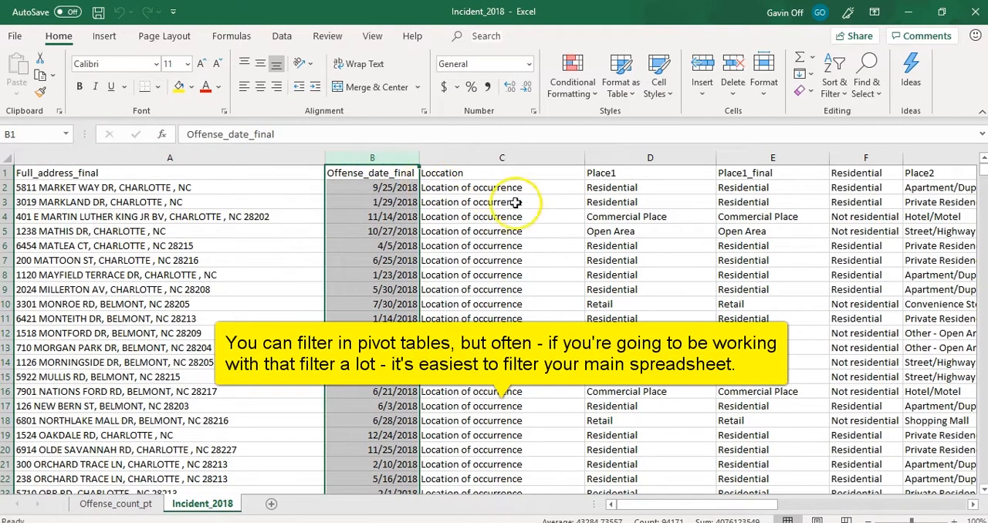
{"action": "left_click_drag", "start_coordinate": [676, 508], "coordinate": [788, 490]}
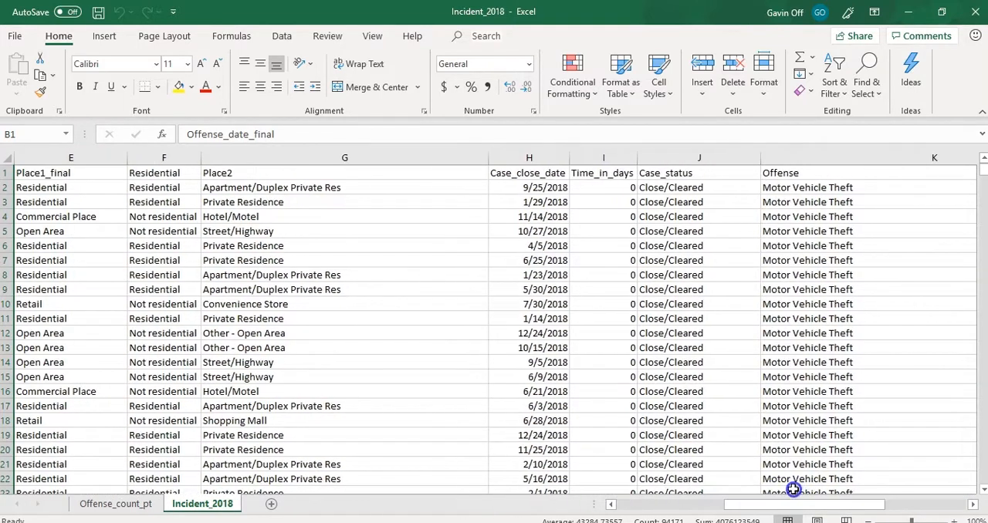
{"action": "left_click", "coordinate": [802, 174]}
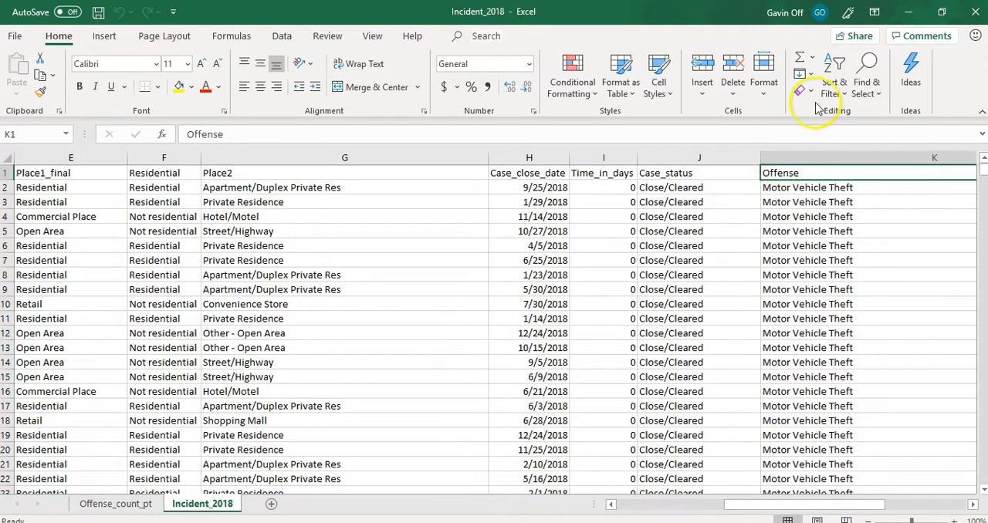
{"action": "left_click", "coordinate": [839, 99]}
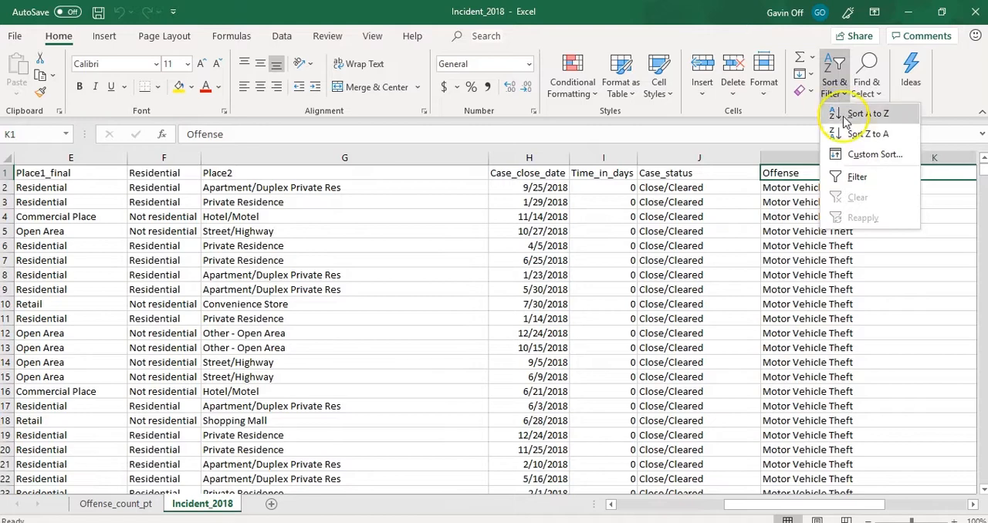
{"action": "left_click", "coordinate": [857, 175]}
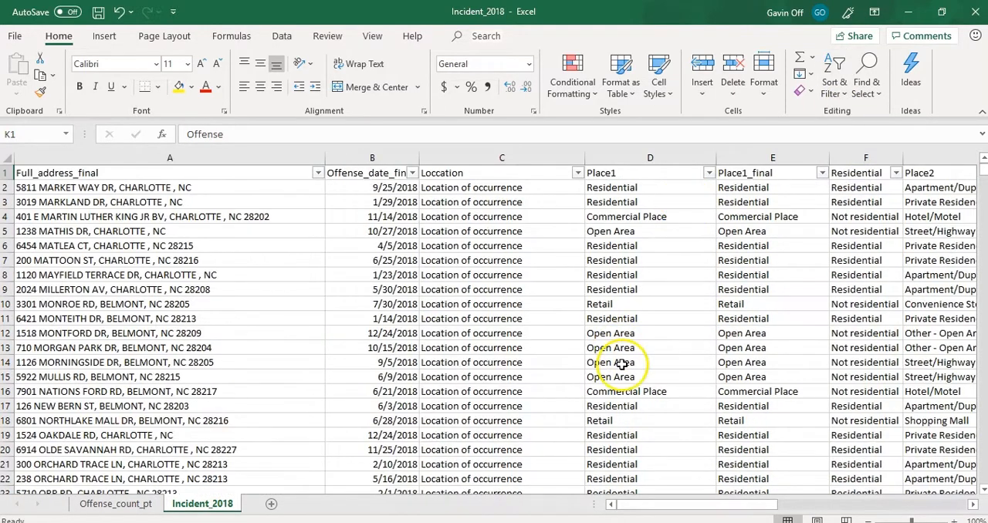
- Filter the Offense column to only Motor Vehicle Theft, Theft From Motor Vehicle and Theft of Motor Vehicle Parts from Vehicle
{"action": "left_click_drag", "start_coordinate": [694, 511], "coordinate": [865, 486]}
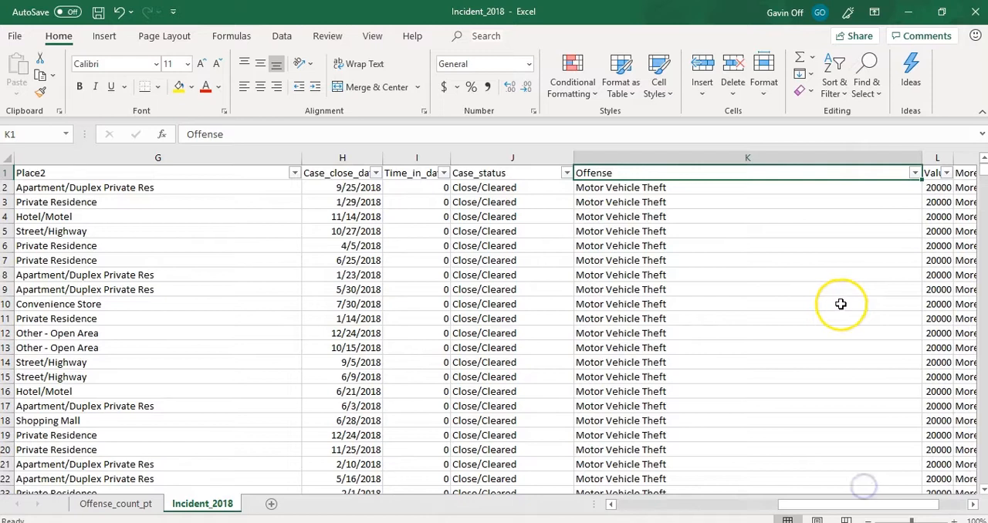
{"action": "left_click", "coordinate": [913, 171]}
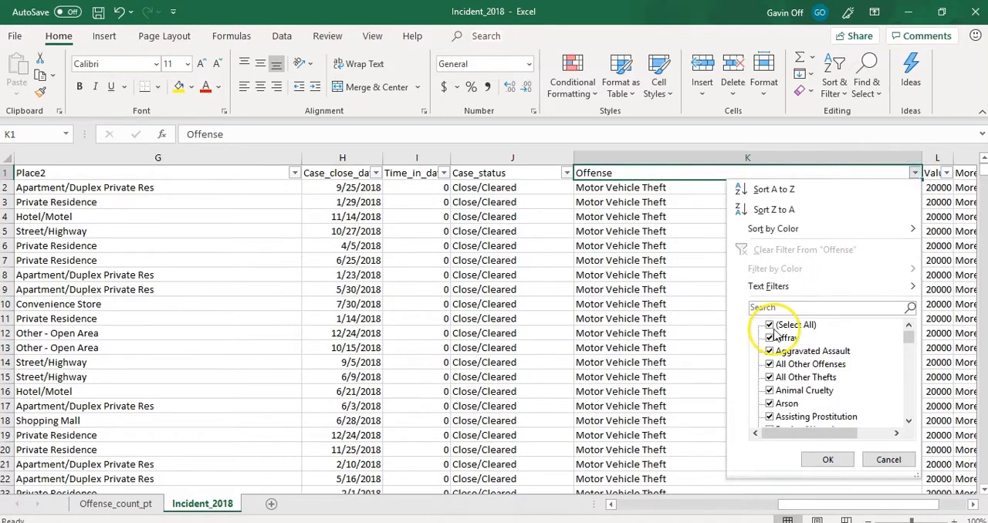
{"action": "left_click", "coordinate": [771, 327]}
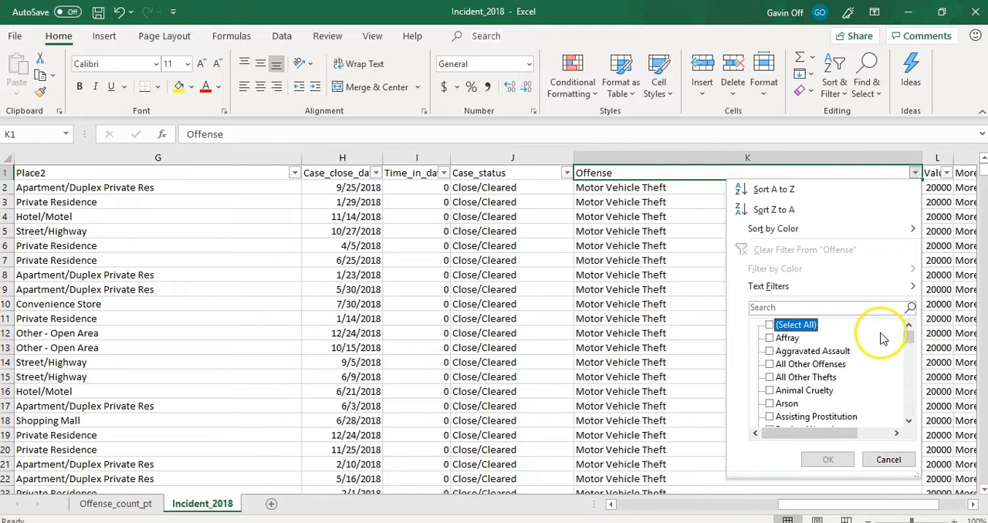
{"action": "left_click_drag", "start_coordinate": [910, 341], "coordinate": [911, 377]}
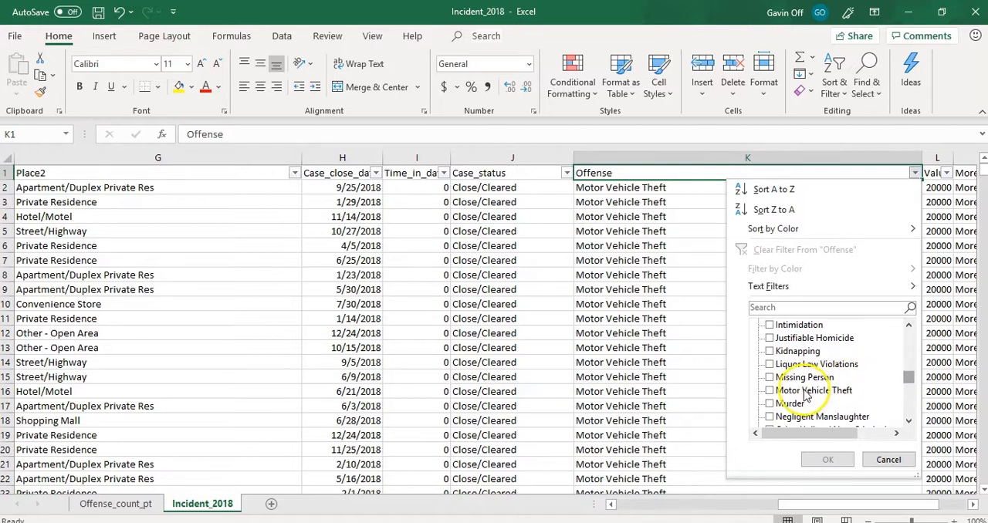
{"action": "left_click", "coordinate": [770, 391]}
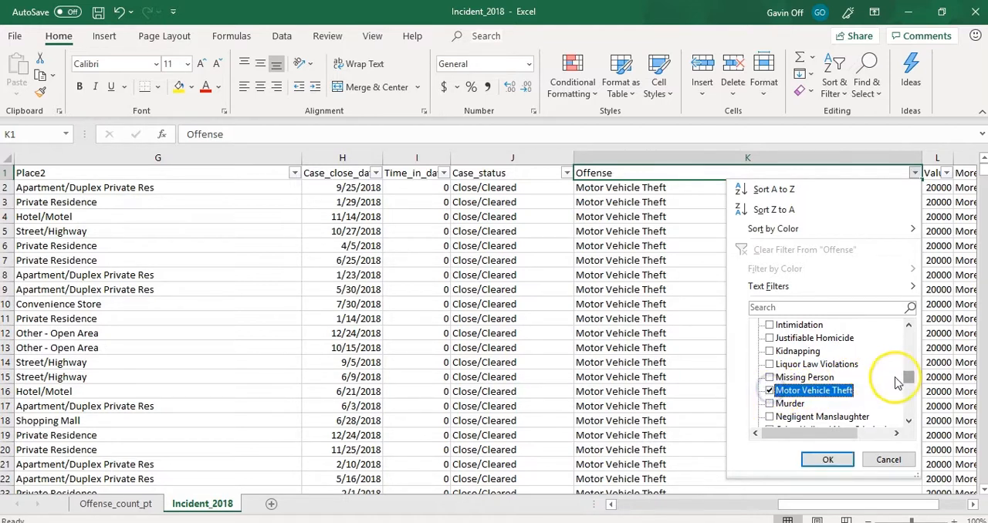
{"action": "left_click_drag", "start_coordinate": [908, 377], "coordinate": [909, 407]}
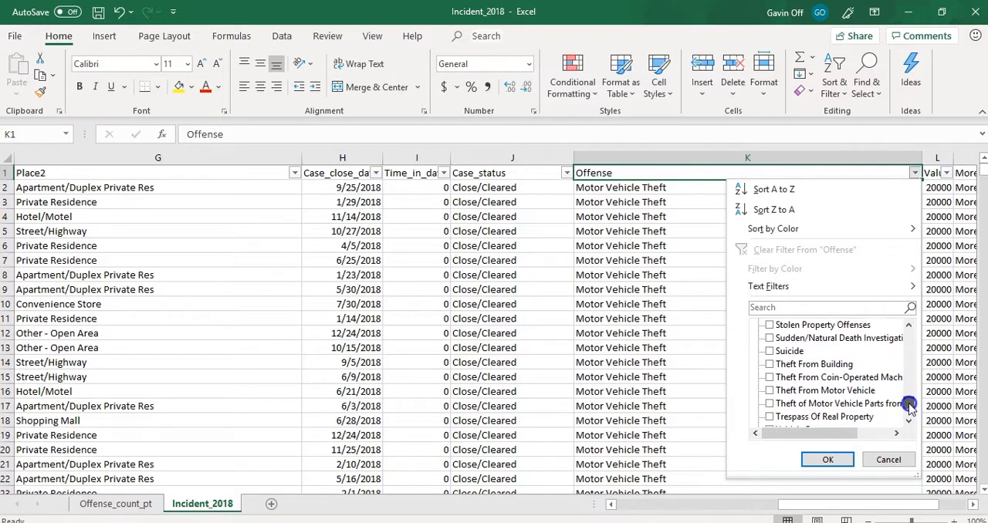
{"action": "left_click", "coordinate": [770, 391]}
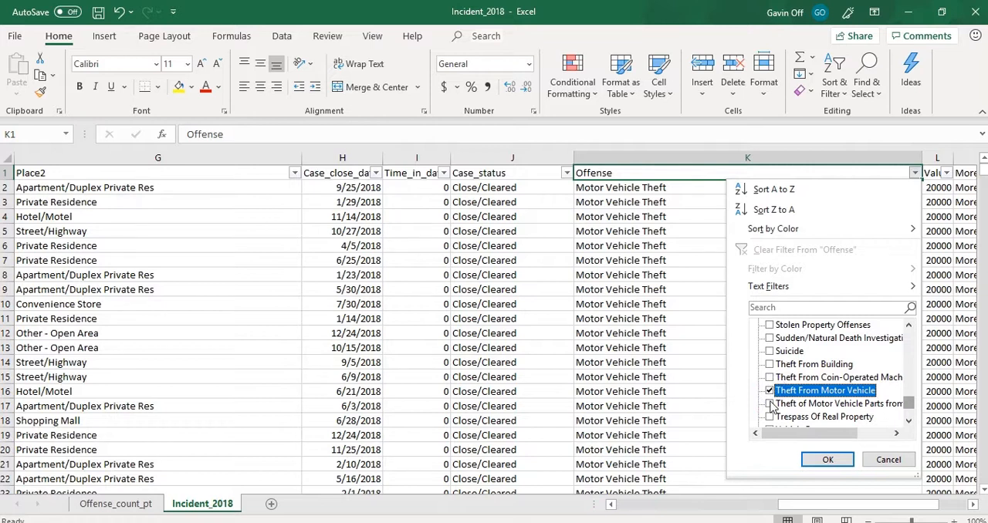
{"action": "left_click", "coordinate": [769, 405]}
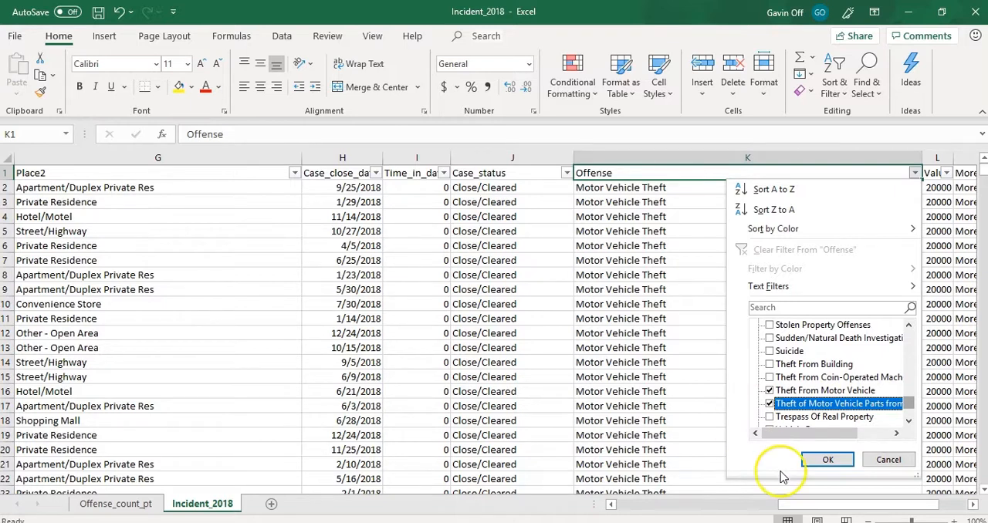
{"action": "left_click", "coordinate": [827, 460]}
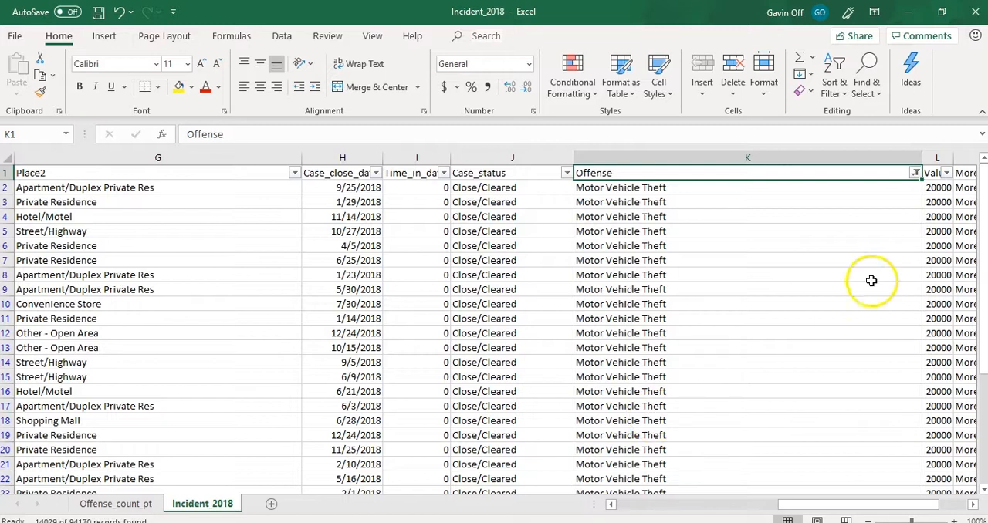
- Look through the filtered incidents, then copy them with their headers into a new worksheet starting at cell A1
{"action": "left_click", "coordinate": [938, 230]}
{"action": "left_click_drag", "start_coordinate": [984, 203], "coordinate": [982, 318]}
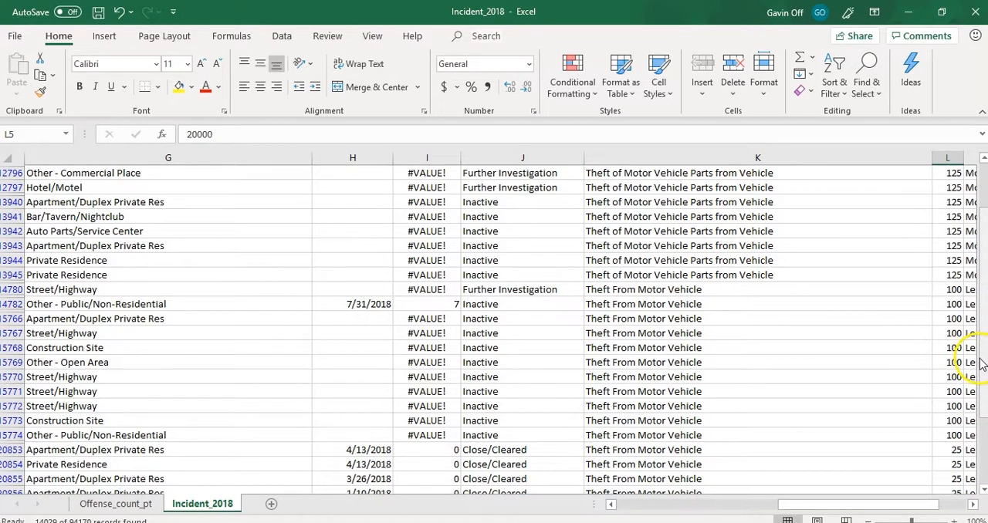
{"action": "left_click_drag", "start_coordinate": [983, 276], "coordinate": [983, 307]}
{"action": "left_click_drag", "start_coordinate": [982, 268], "coordinate": [982, 175]}
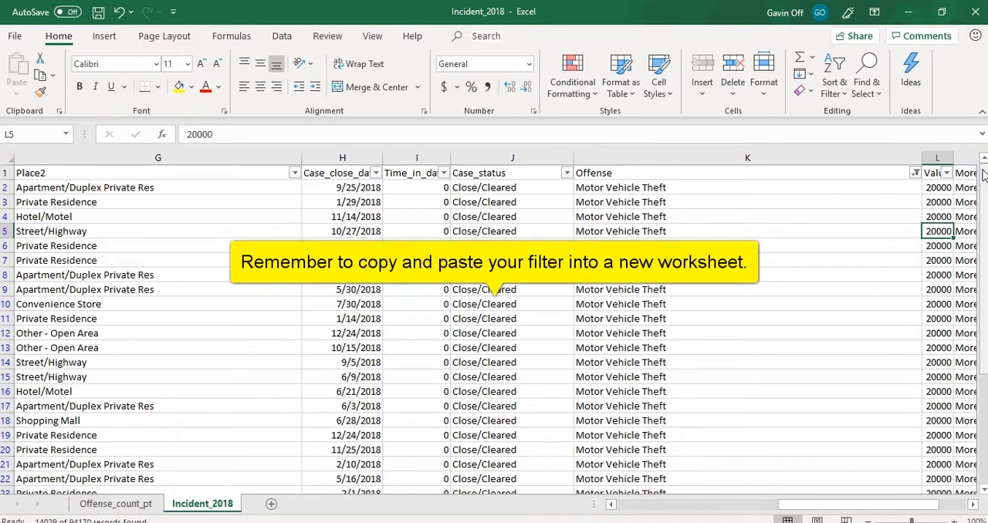
{"action": "left_click_drag", "start_coordinate": [983, 174], "coordinate": [983, 174]}
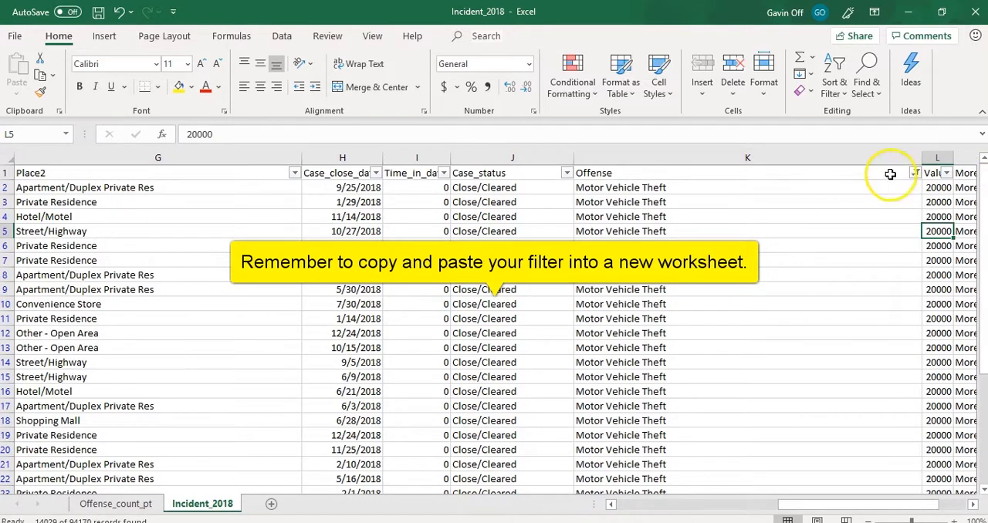
{"action": "left_click", "coordinate": [340, 173]}
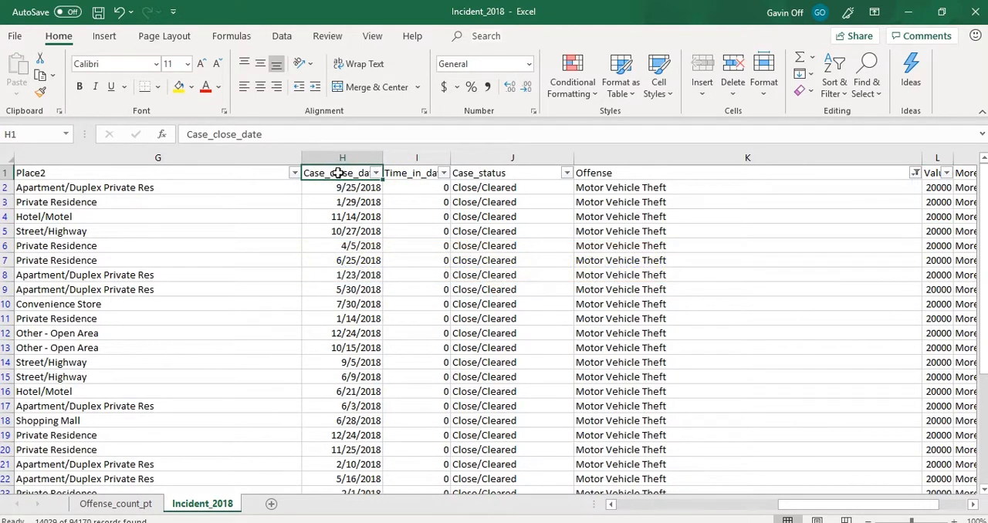
{"action": "key", "text": "ctrl+a"}
{"action": "key", "text": "ctrl+c"}
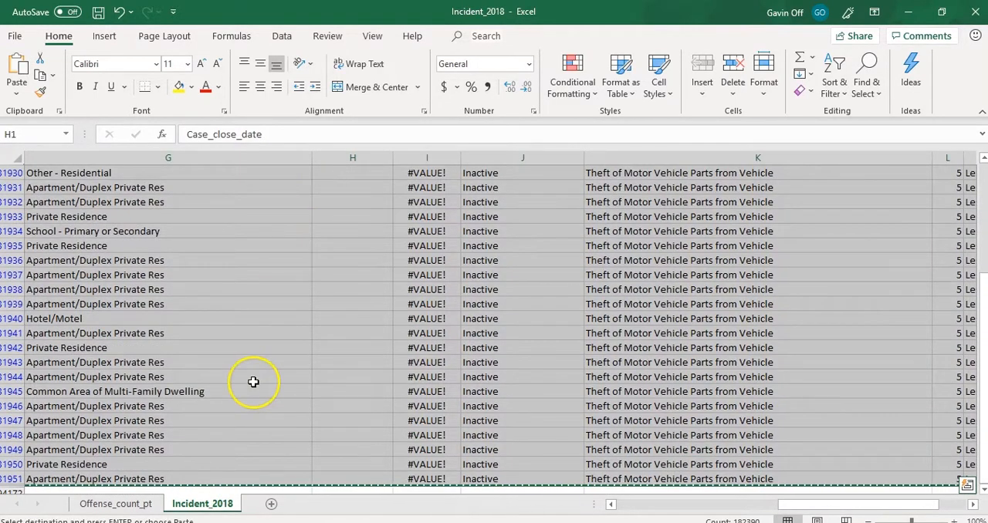
{"action": "left_click", "coordinate": [270, 504]}
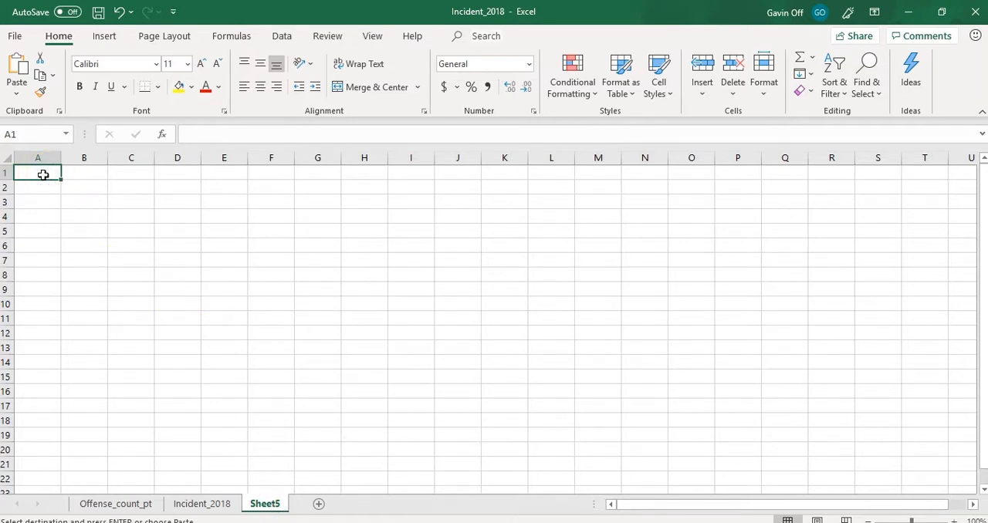
{"action": "key", "text": "ctrl+v"}
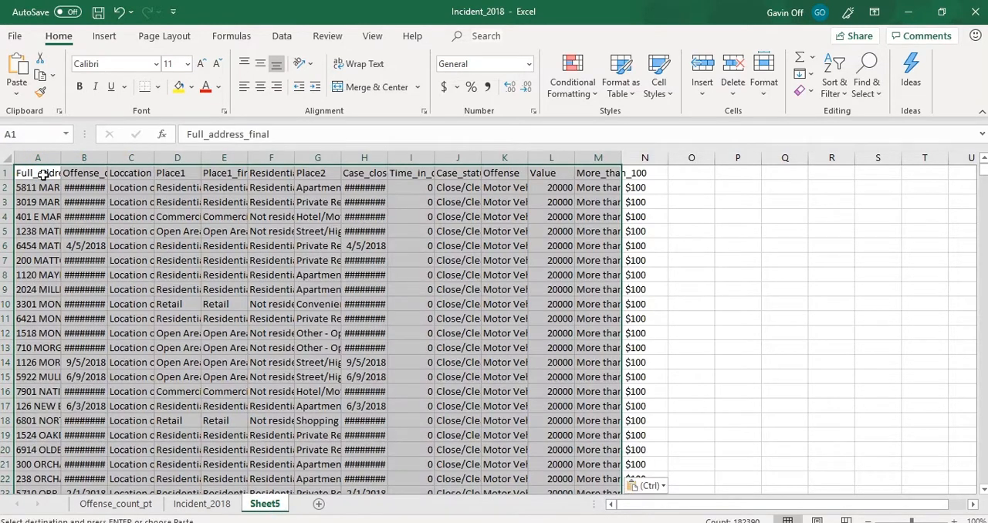
- Fit all column widths of the new sheet to their contents and check the pasted Offense rows through the last one
{"action": "left_click", "coordinate": [6, 158]}
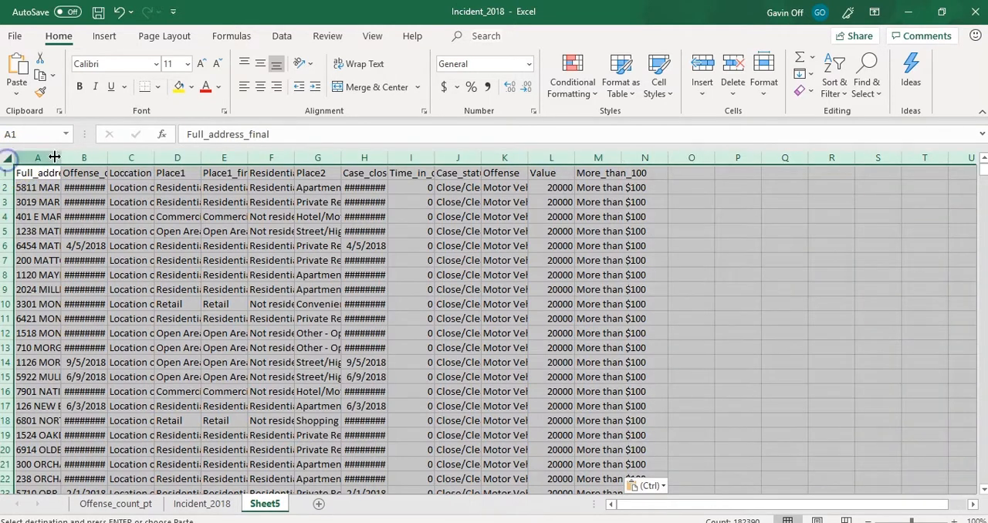
{"action": "double_click", "coordinate": [61, 158]}
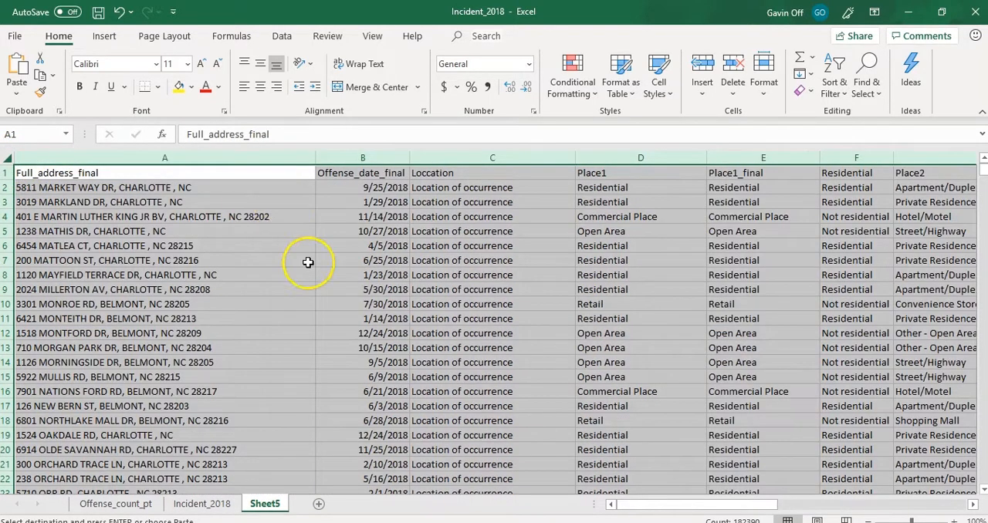
{"action": "left_click_drag", "start_coordinate": [687, 505], "coordinate": [797, 505]}
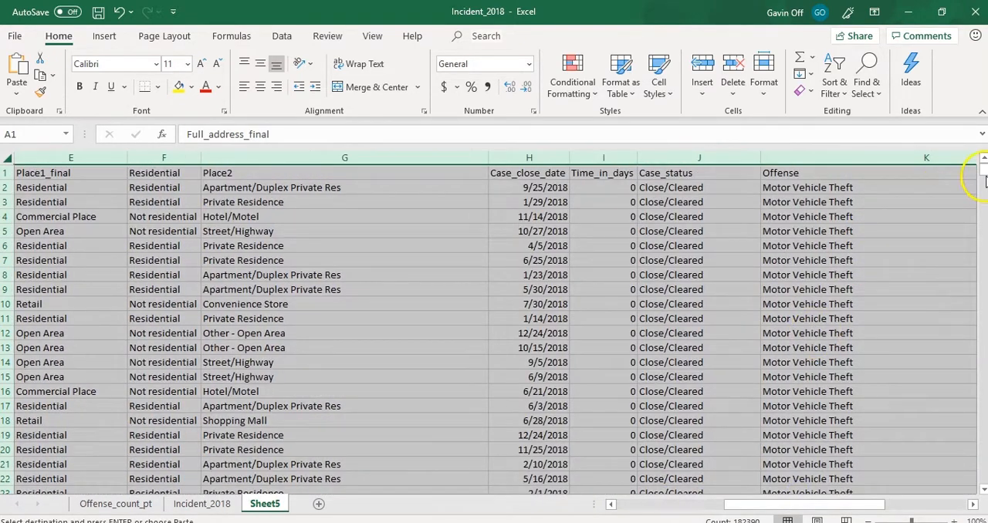
{"action": "left_click", "coordinate": [943, 204]}
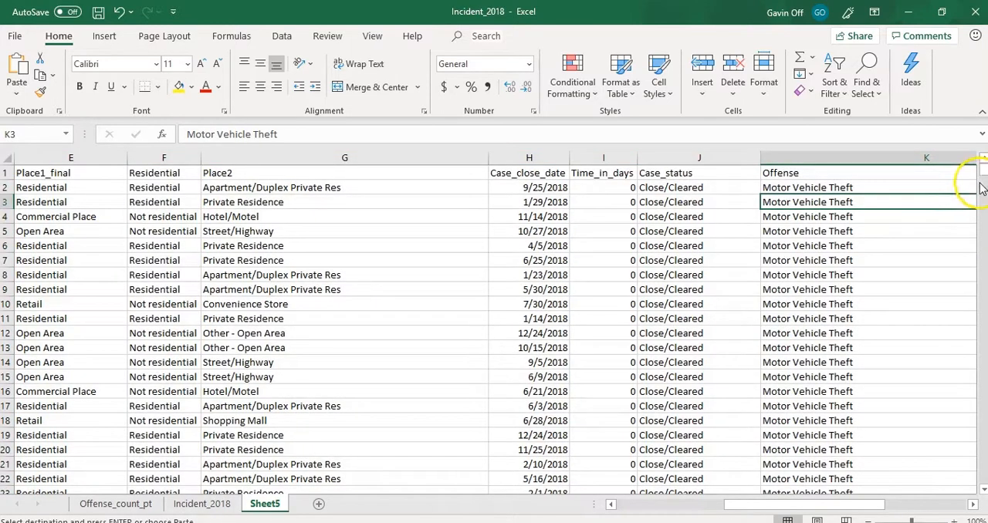
{"action": "left_click_drag", "start_coordinate": [981, 165], "coordinate": [980, 479]}
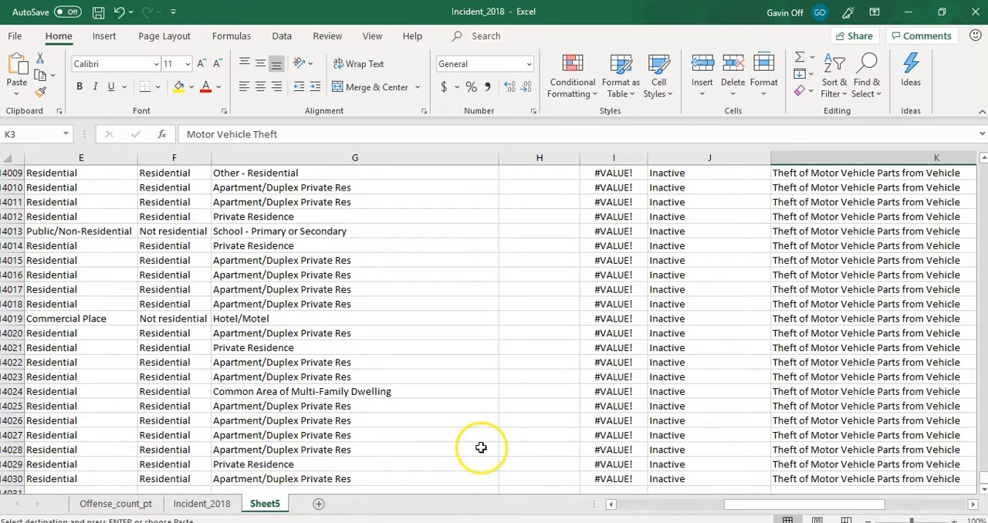
{"action": "left_click_drag", "start_coordinate": [981, 483], "coordinate": [979, 167]}
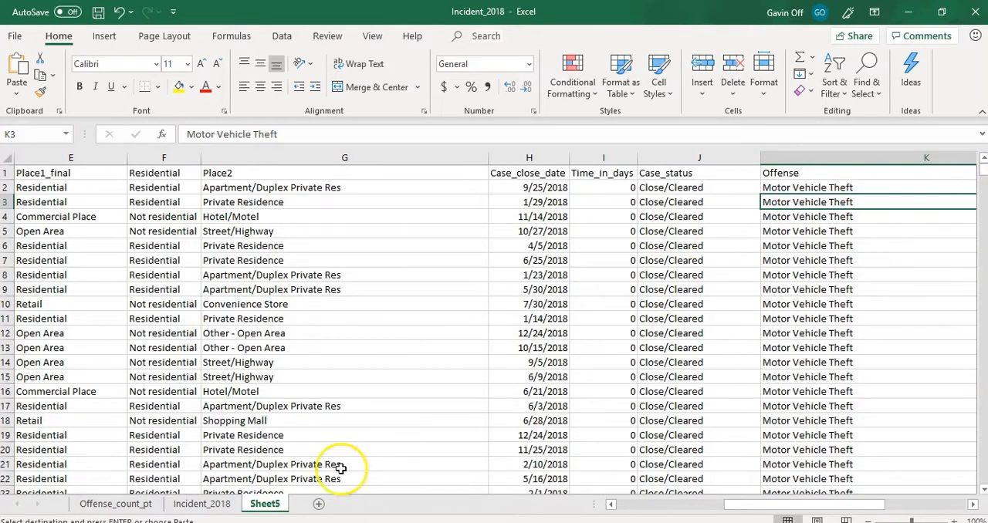
- Rename the new worksheet holding the copied theft incidents as Motor_vehicle_2018
{"action": "double_click", "coordinate": [270, 507]}
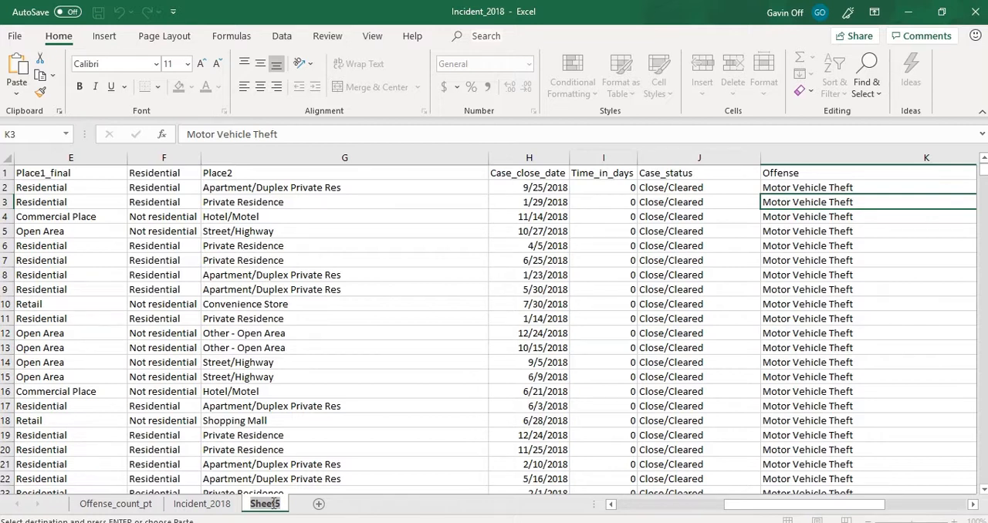
{"action": "type", "text": "Motor_vehicle_2018"}
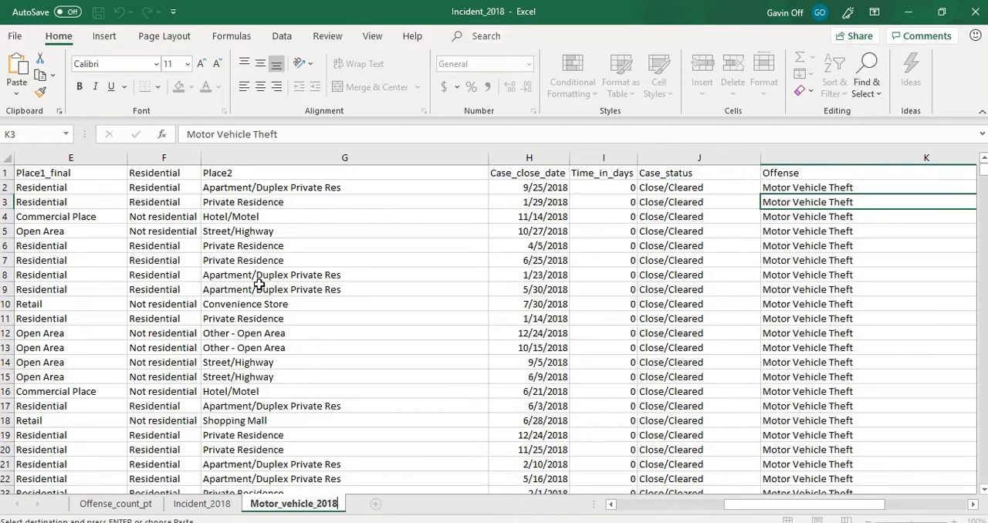
- Create a PivotTable on a new worksheet from the Motor_vehicle_2018 data range A1:M14030
{"action": "left_click", "coordinate": [89, 202]}
{"action": "left_click", "coordinate": [106, 37]}
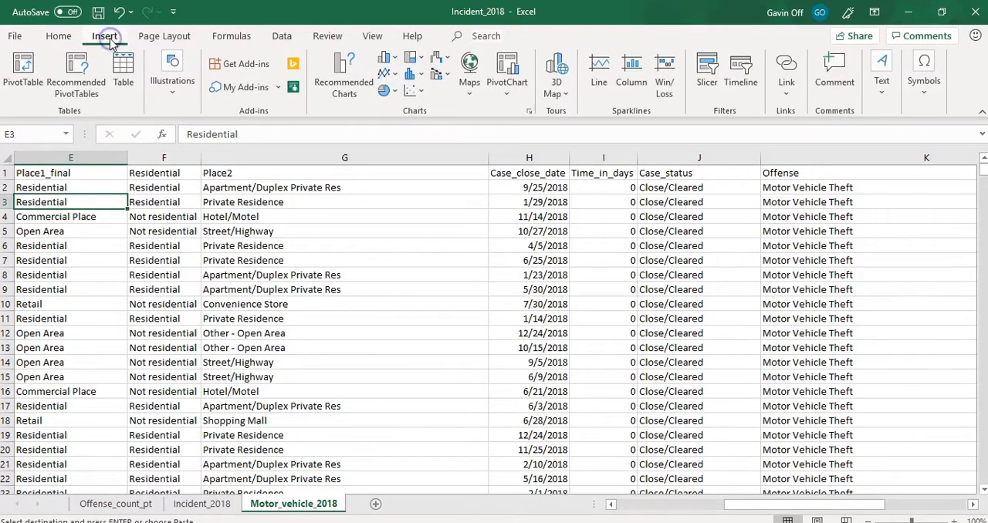
{"action": "left_click", "coordinate": [35, 88]}
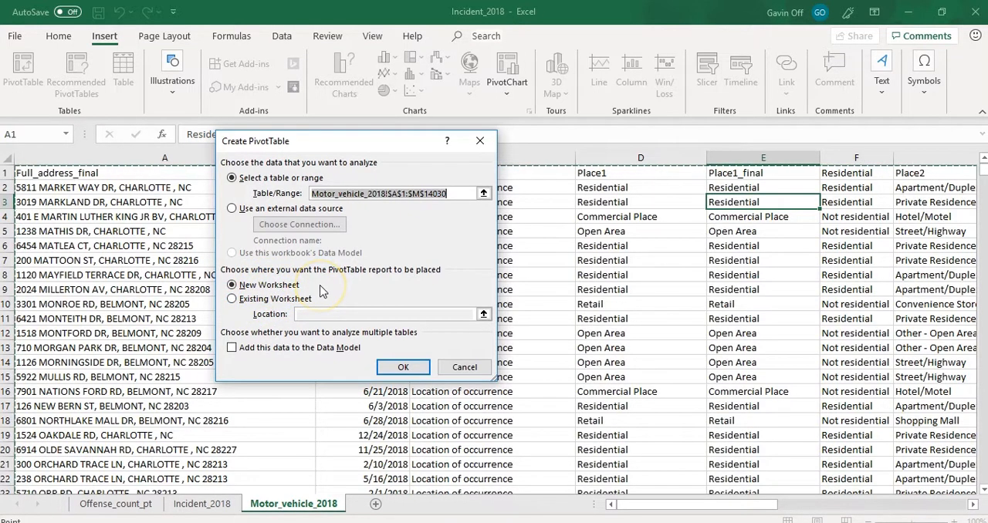
{"action": "left_click", "coordinate": [398, 368]}
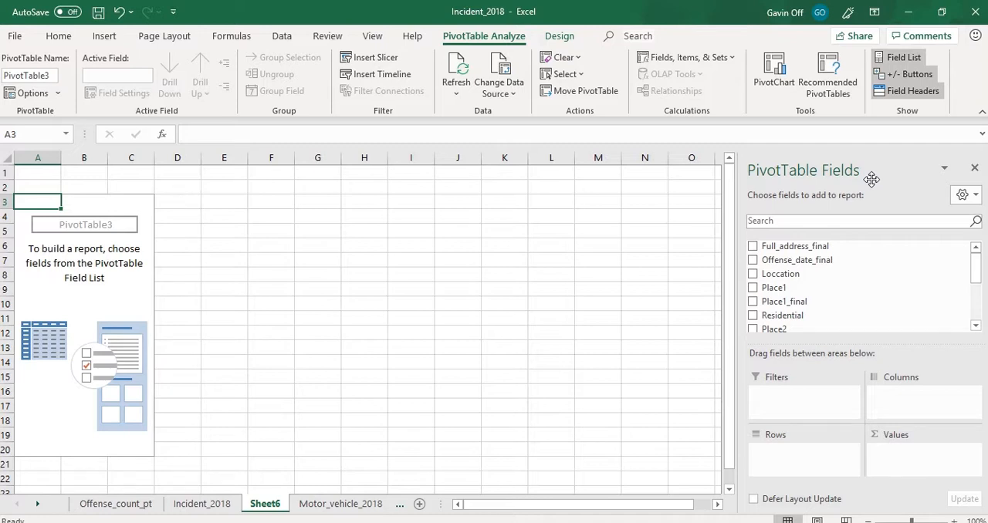
- Set Offense as the PivotTable's row field and also add it to the values as a count
{"action": "left_click_drag", "start_coordinate": [974, 264], "coordinate": [974, 303]}
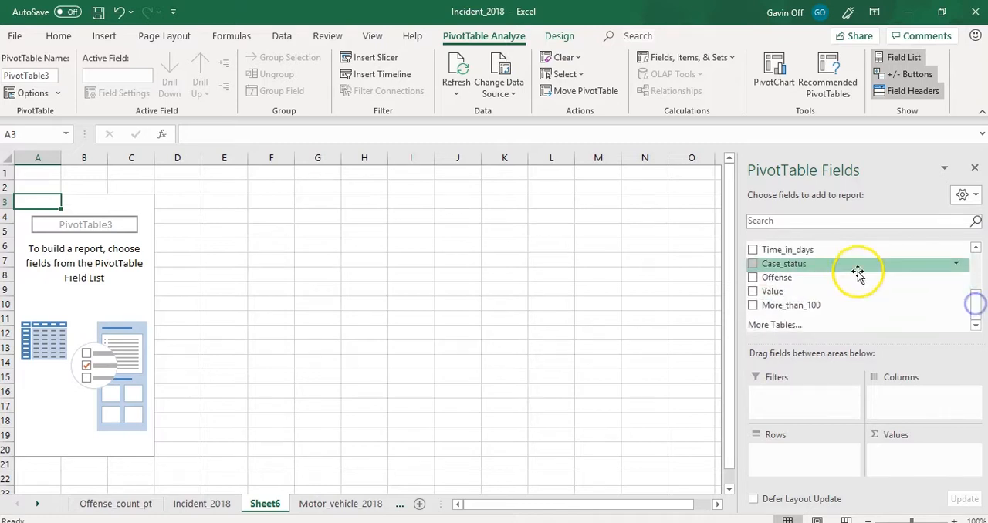
{"action": "left_click", "coordinate": [753, 278]}
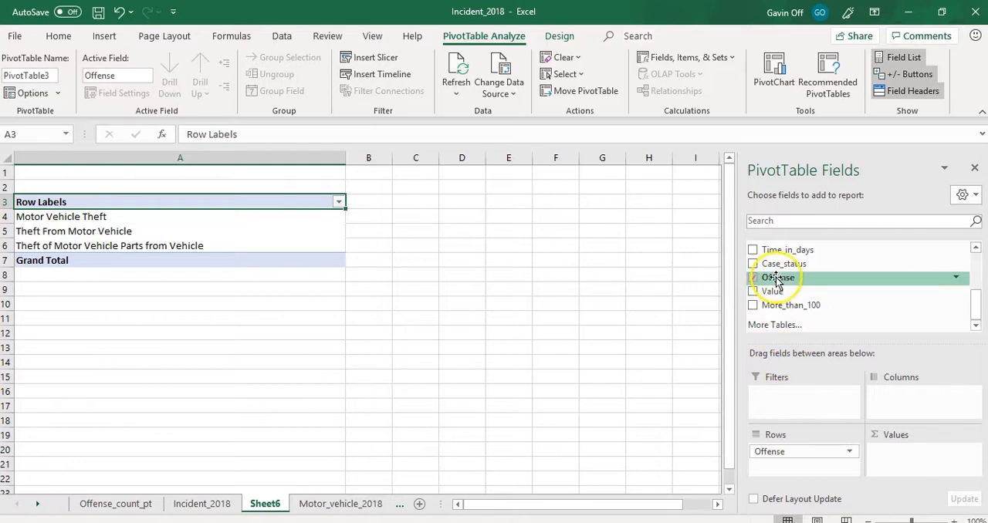
{"action": "left_click_drag", "start_coordinate": [775, 279], "coordinate": [912, 458]}
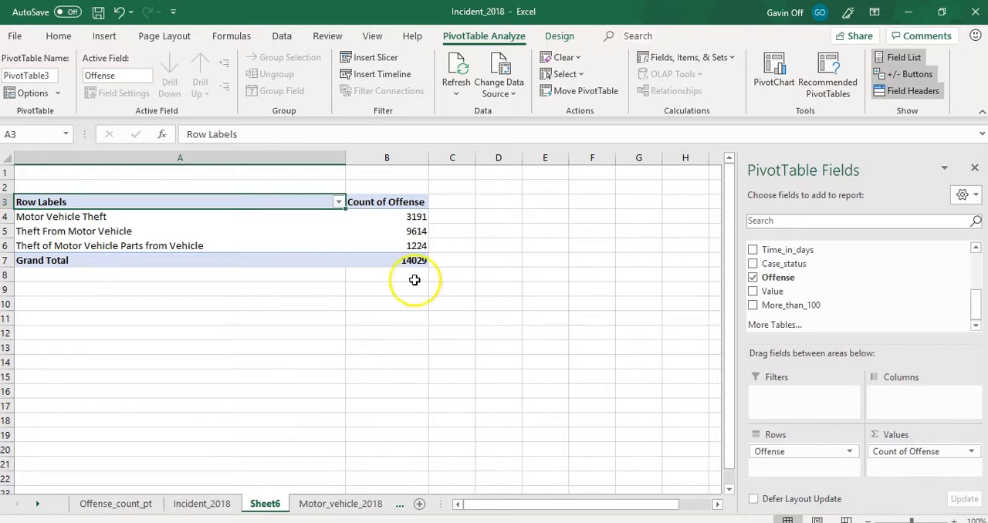
- Examine the Value and More_than_100 columns on the Motor_vehicle_2018 sheet
{"action": "left_click", "coordinate": [343, 503]}
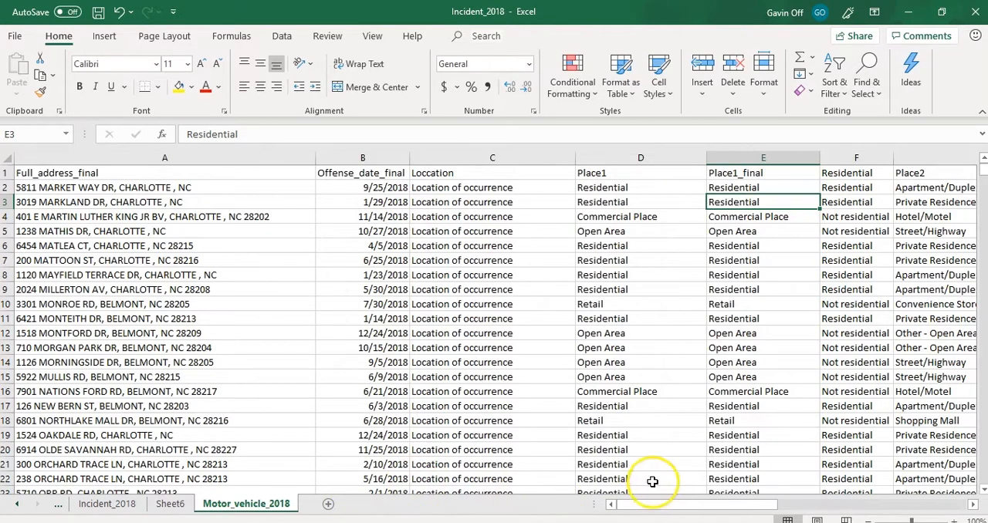
{"action": "left_click_drag", "start_coordinate": [662, 505], "coordinate": [855, 486]}
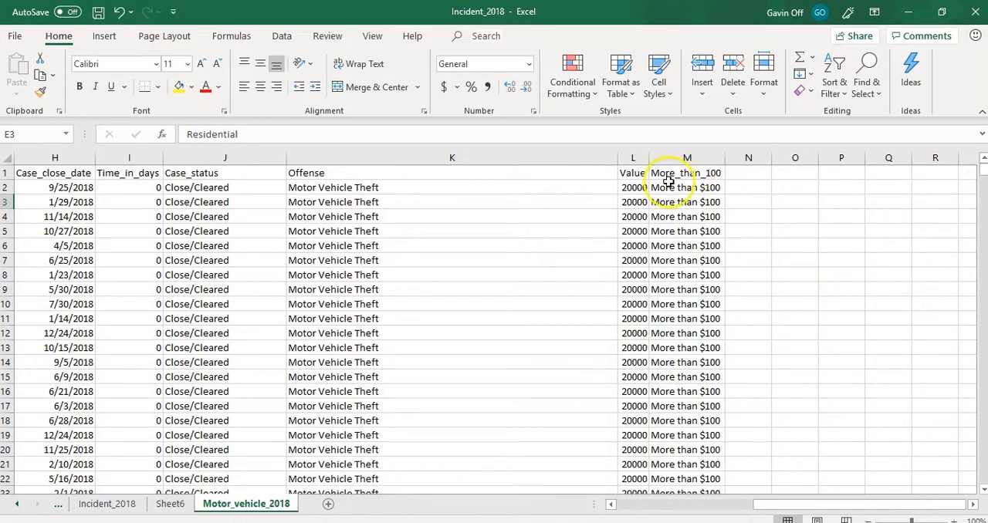
{"action": "left_click", "coordinate": [705, 191]}
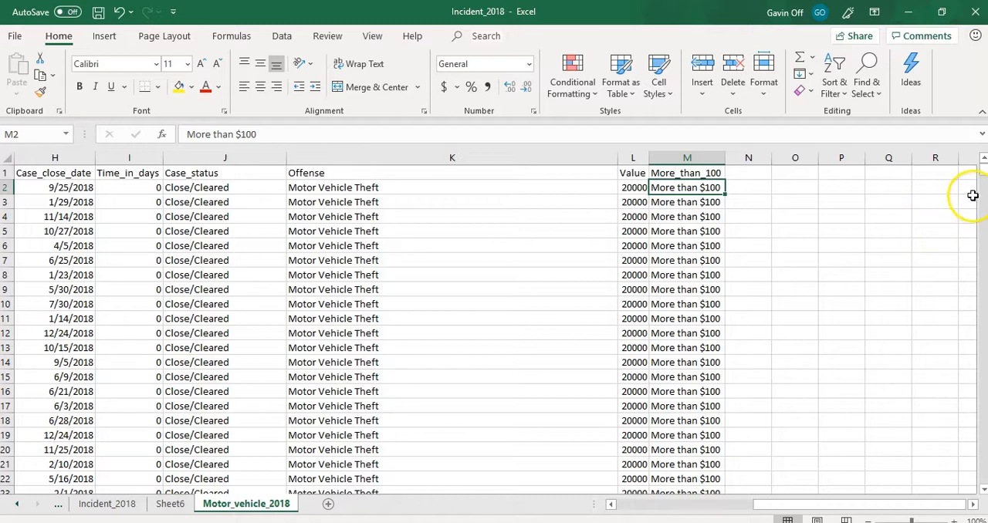
{"action": "mouse_move", "coordinate": [982, 179]}
{"action": "left_mouse_down"}
{"action": "mouse_move", "coordinate": [983, 207]}
{"action": "mouse_move", "coordinate": [981, 166]}
{"action": "left_mouse_up"}
{"action": "left_click", "coordinate": [635, 188]}
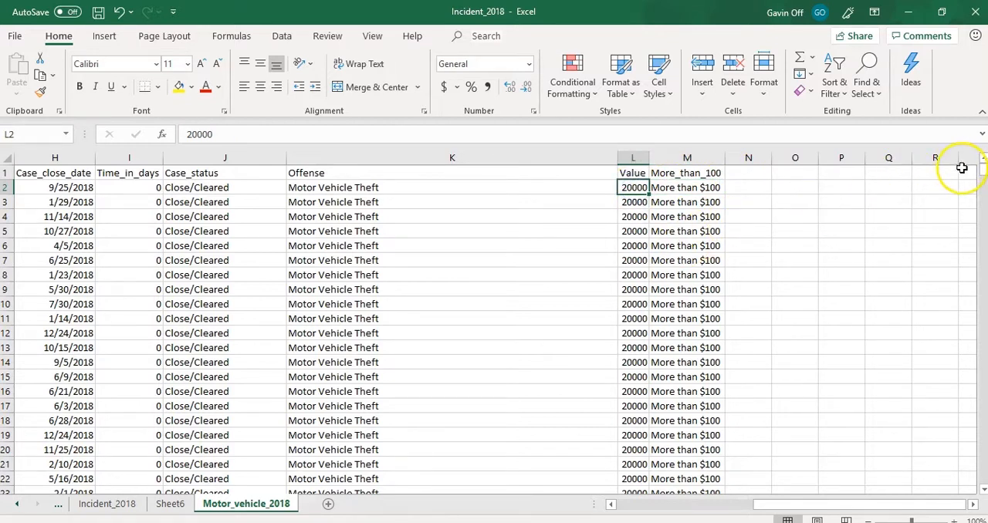
{"action": "mouse_move", "coordinate": [981, 176]}
{"action": "left_mouse_down"}
{"action": "mouse_move", "coordinate": [982, 324]}
{"action": "mouse_move", "coordinate": [982, 167]}
{"action": "left_mouse_up"}
{"action": "left_click", "coordinate": [640, 274]}
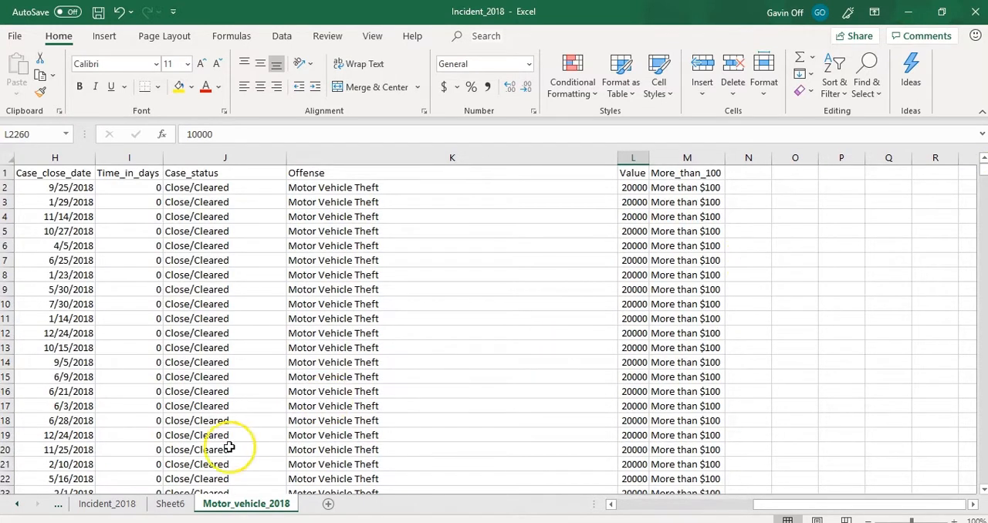
- Add the Value field to the values of the Sheet6 PivotTable as a sum, beside the offense count
{"action": "left_click", "coordinate": [169, 503]}
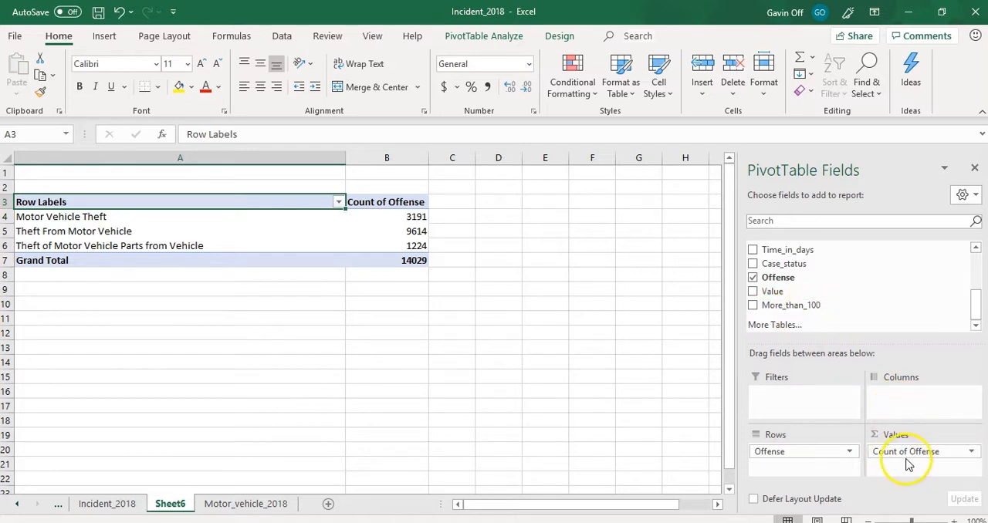
{"action": "left_click_drag", "start_coordinate": [769, 294], "coordinate": [892, 465]}
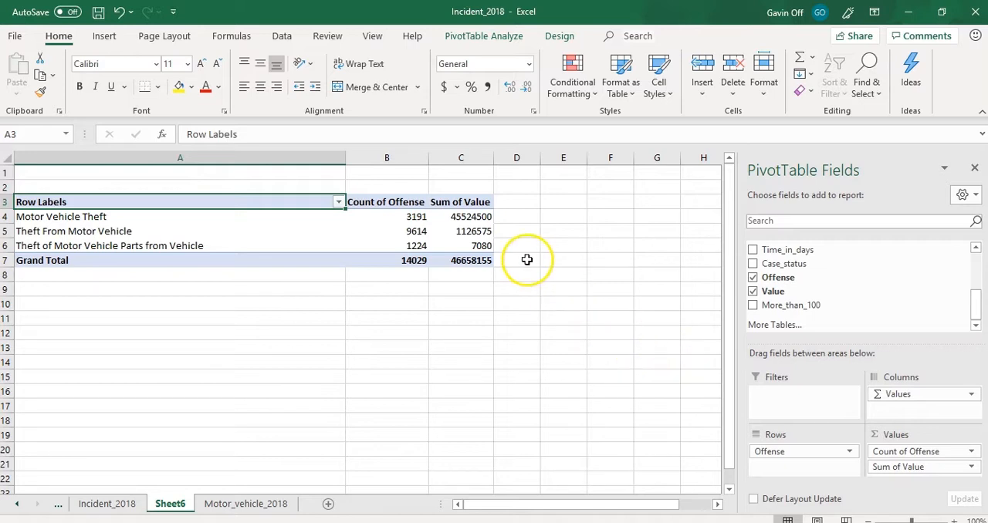
{"action": "left_click", "coordinate": [462, 151]}
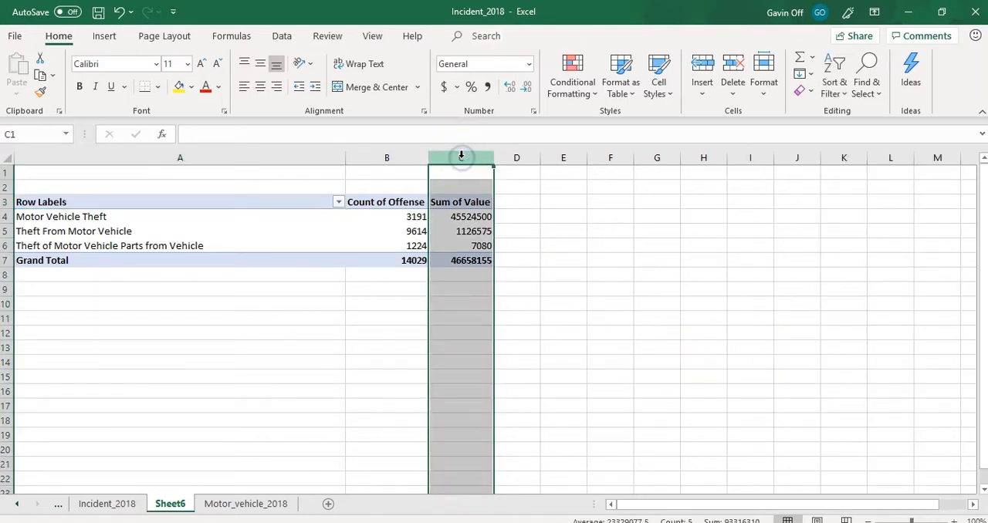
{"action": "left_click", "coordinate": [475, 217]}
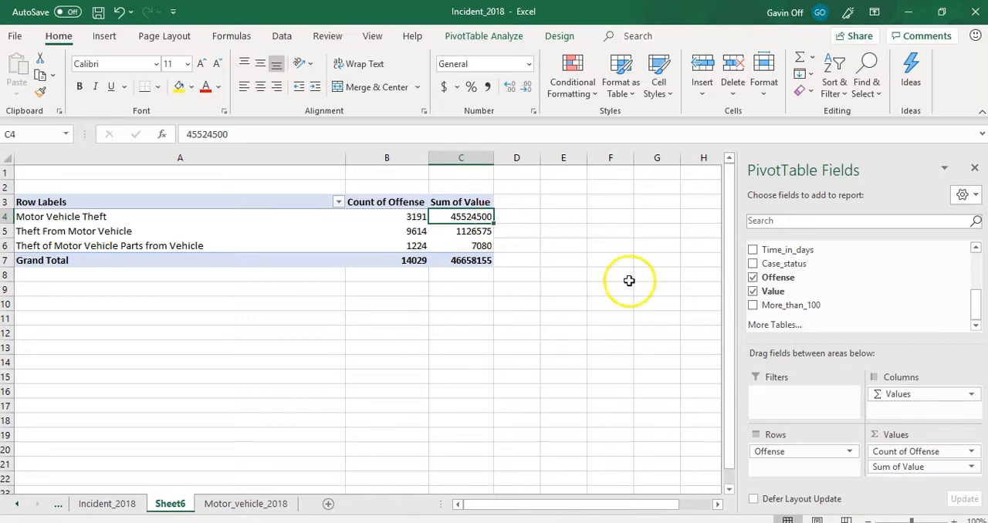
- Change the summary calculation of the PivotTable's Value field to Average
{"action": "left_click", "coordinate": [971, 468]}
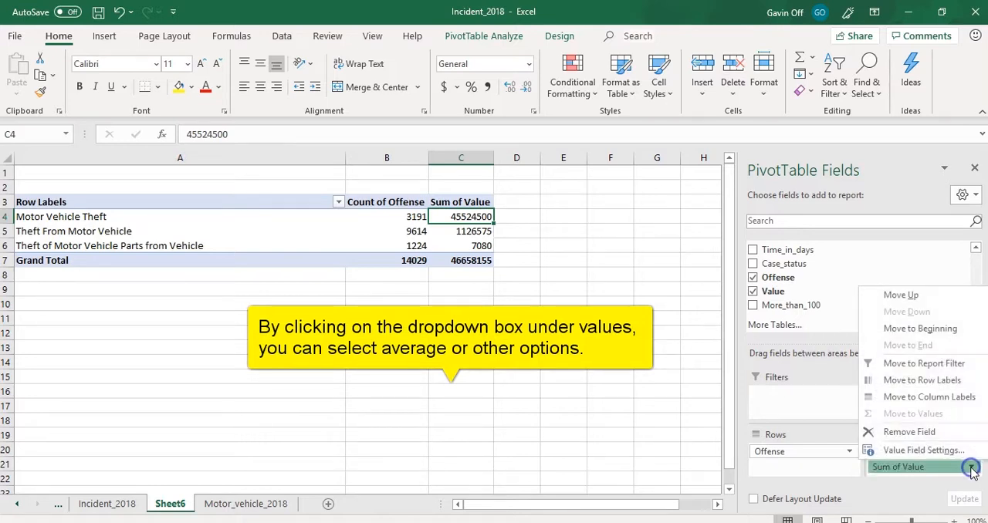
{"action": "left_click", "coordinate": [934, 452]}
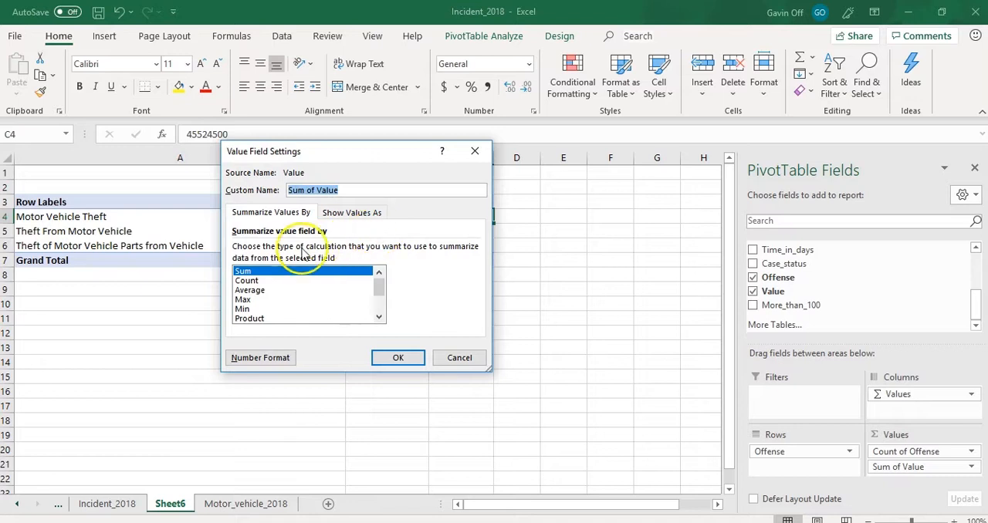
{"action": "left_click", "coordinate": [253, 290]}
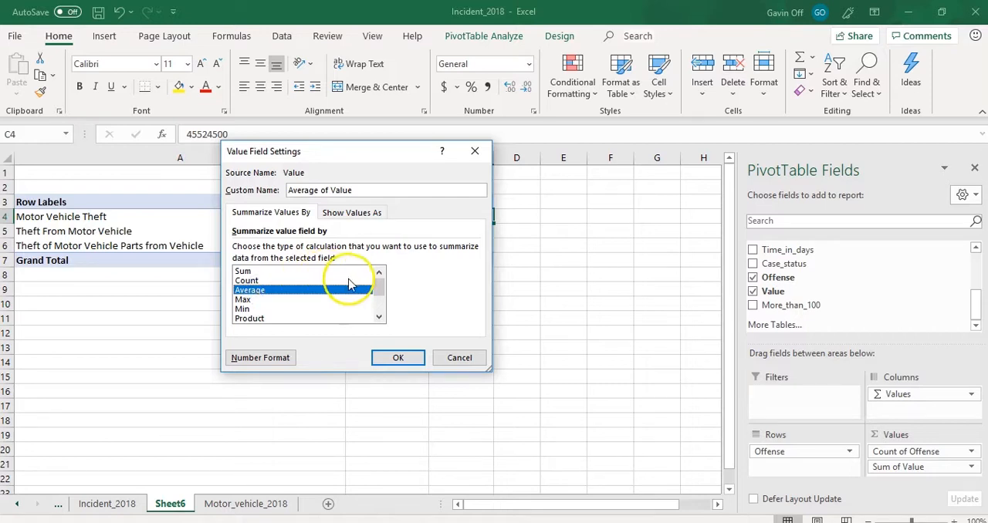
{"action": "left_click_drag", "start_coordinate": [379, 286], "coordinate": [381, 296]}
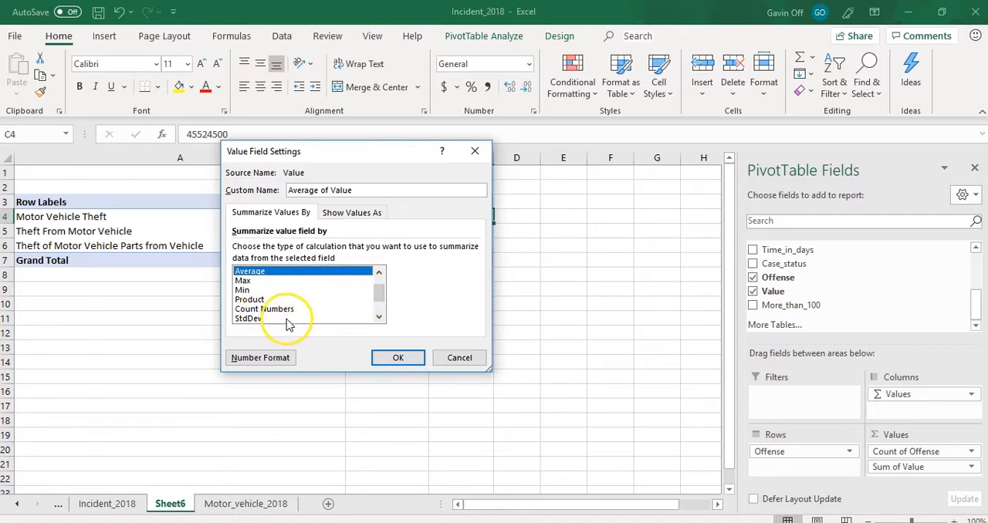
{"action": "mouse_move", "coordinate": [379, 288]}
{"action": "left_mouse_down"}
{"action": "mouse_move", "coordinate": [382, 310]}
{"action": "mouse_move", "coordinate": [382, 288]}
{"action": "left_mouse_up"}
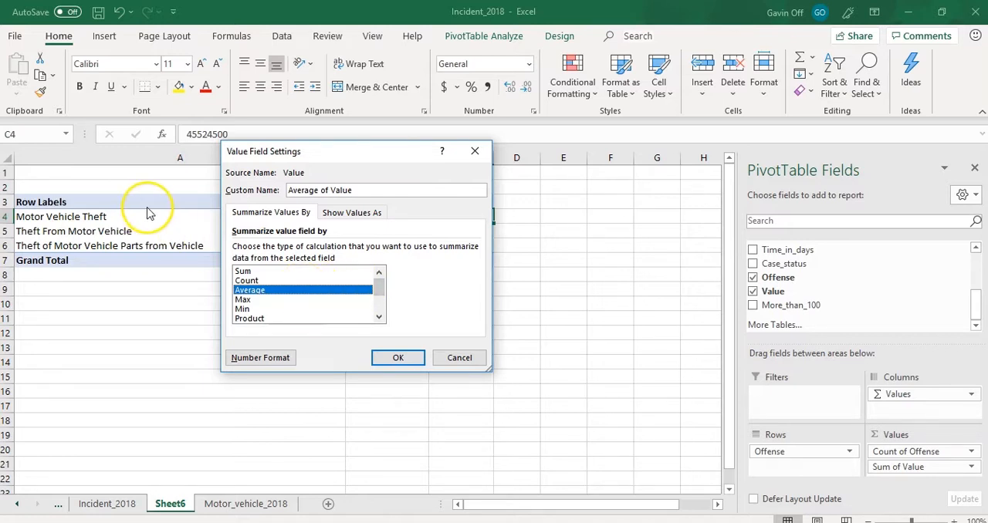
{"action": "left_click", "coordinate": [398, 360]}
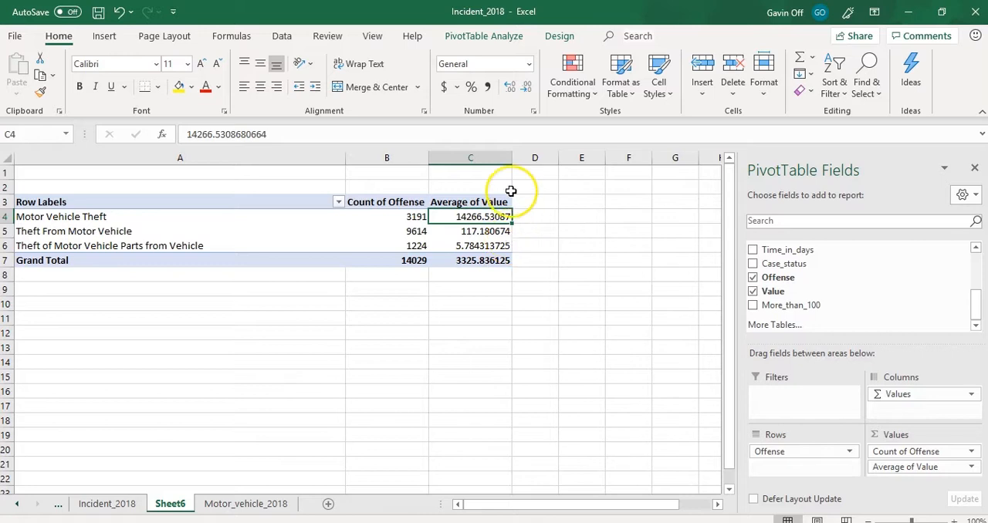
- Format the Average of Value column of the PivotTable as Currency
{"action": "left_click", "coordinate": [486, 156]}
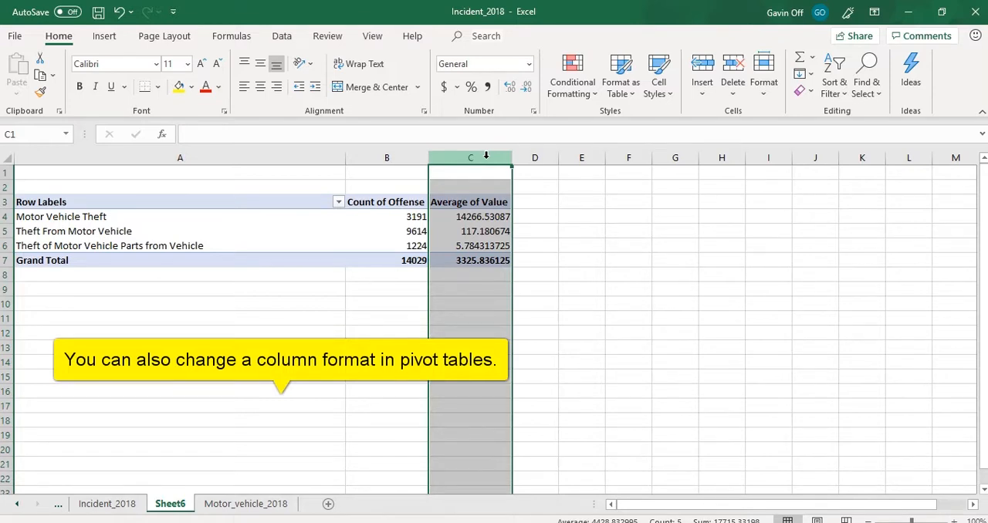
{"action": "left_click", "coordinate": [529, 64]}
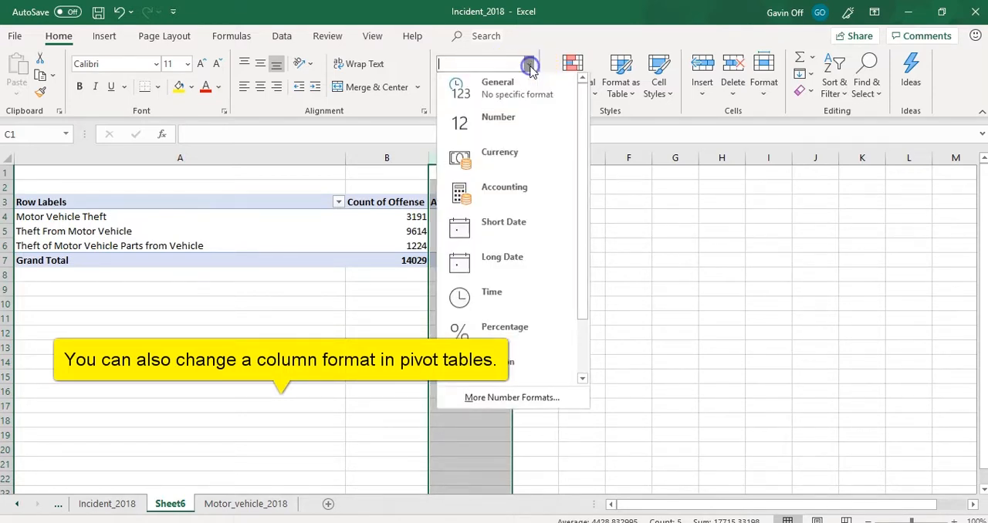
{"action": "left_click", "coordinate": [507, 160]}
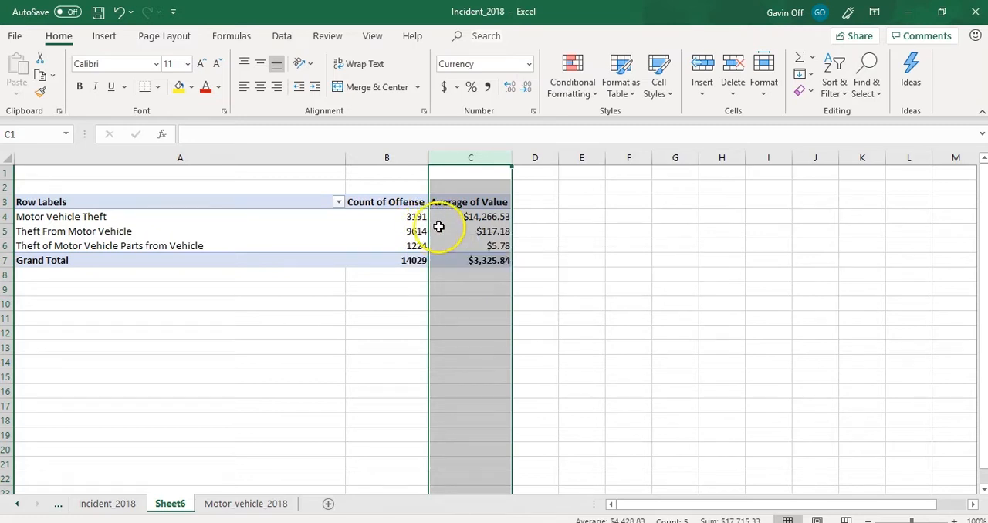
{"action": "mouse_move", "coordinate": [471, 216]}
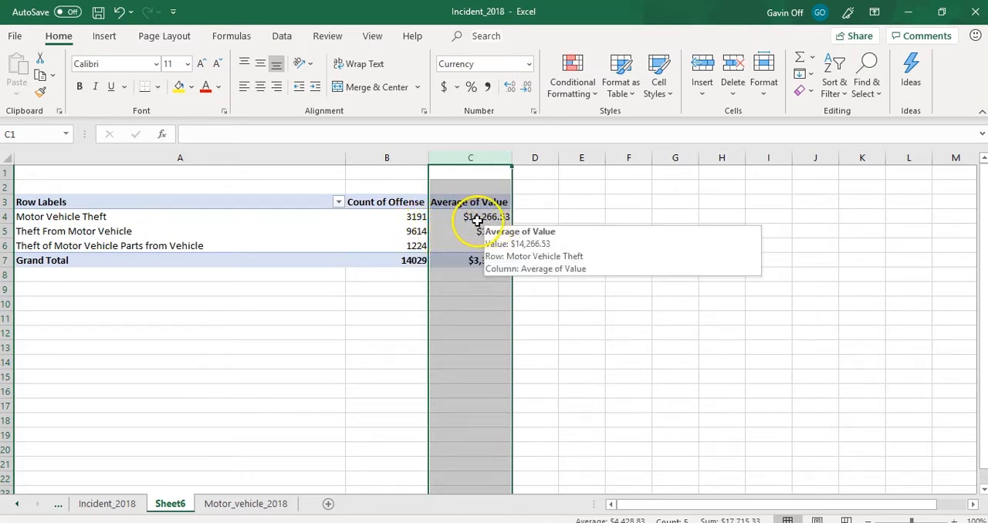
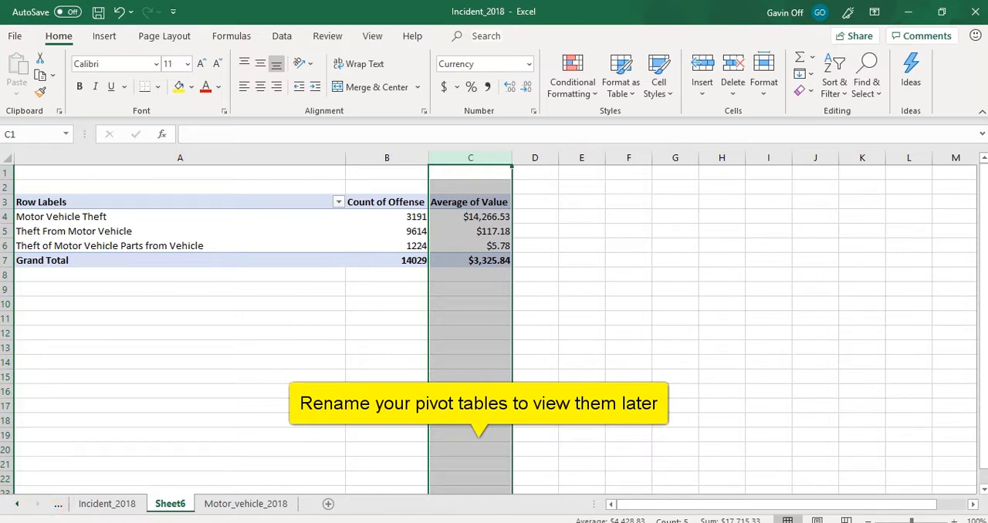
- Rename the Sheet6 worksheet as Motor_vehicle_count_pt
{"action": "right_click", "coordinate": [175, 503]}
{"action": "double_click", "coordinate": [174, 503]}
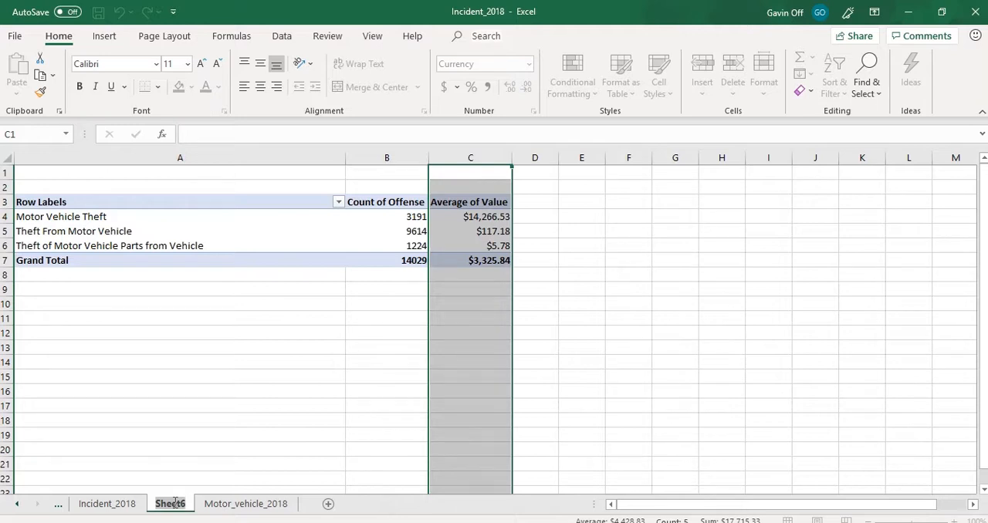
{"action": "type", "text": "Motor_vehicle_count_"}
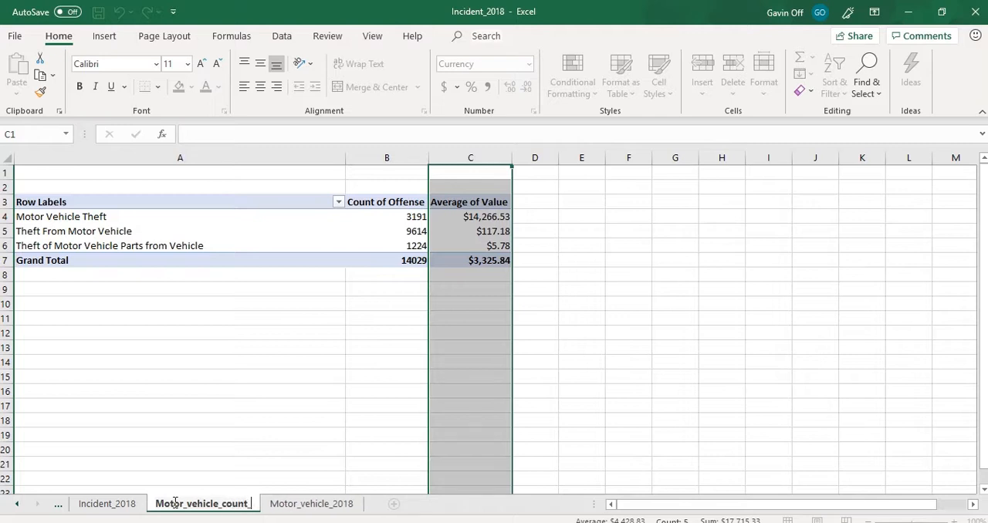
{"action": "type", "text": "pt"}
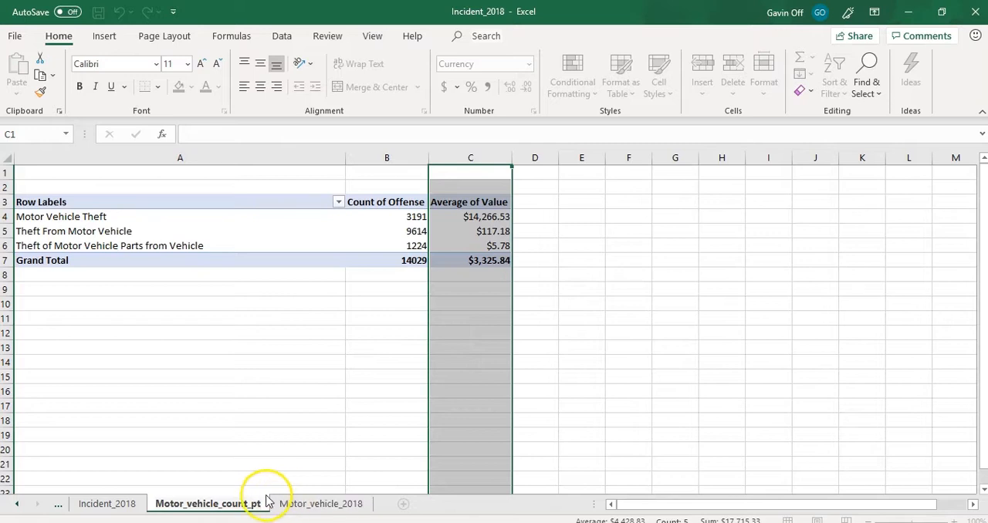
{"action": "left_click", "coordinate": [317, 506]}
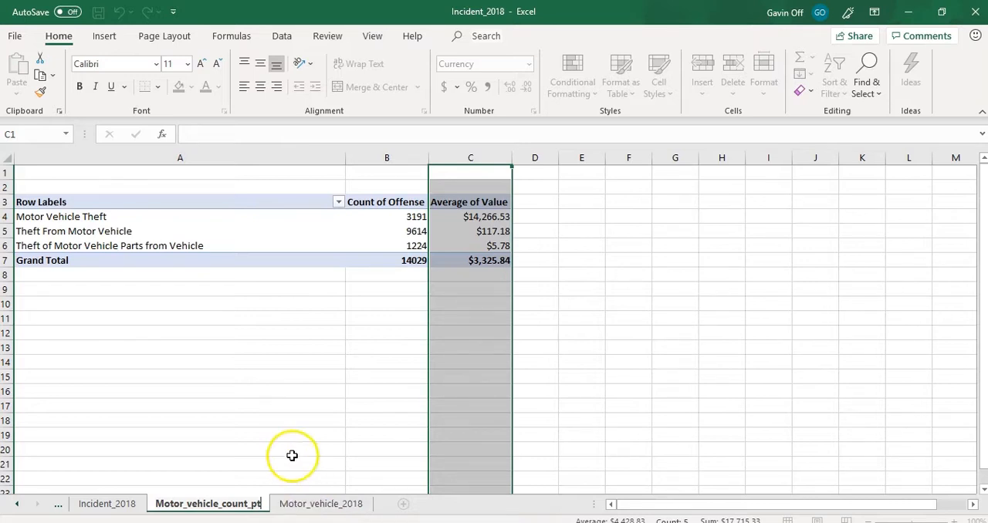
{"action": "left_click", "coordinate": [325, 238]}
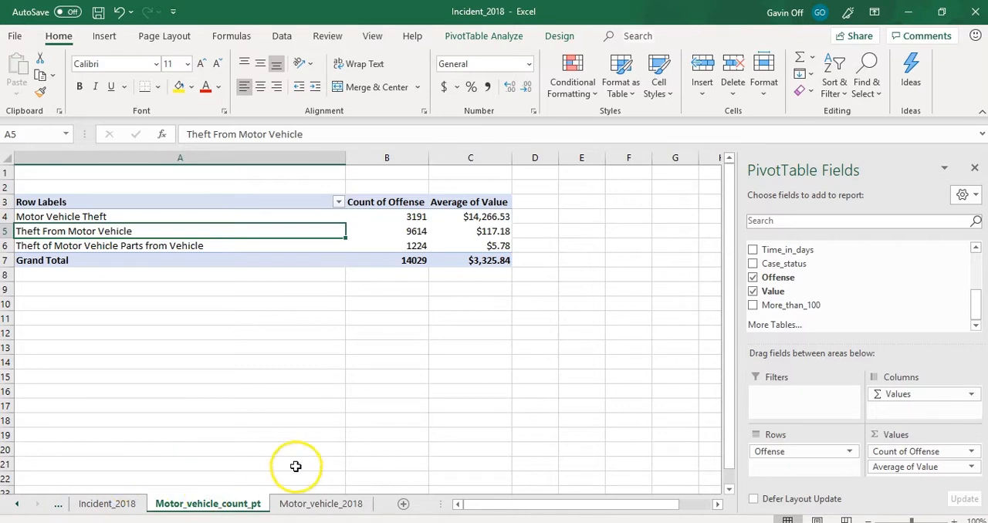
- Create a PivotTable on a new worksheet from the Motor_vehicle_2018 data, range $A$1:$M$14030
{"action": "left_click", "coordinate": [319, 500]}
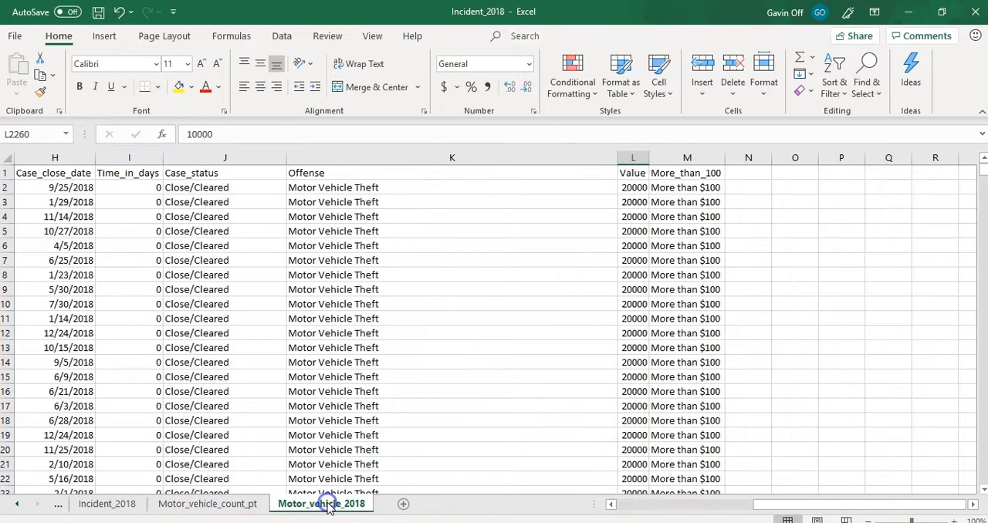
{"action": "left_click_drag", "start_coordinate": [789, 507], "coordinate": [592, 507]}
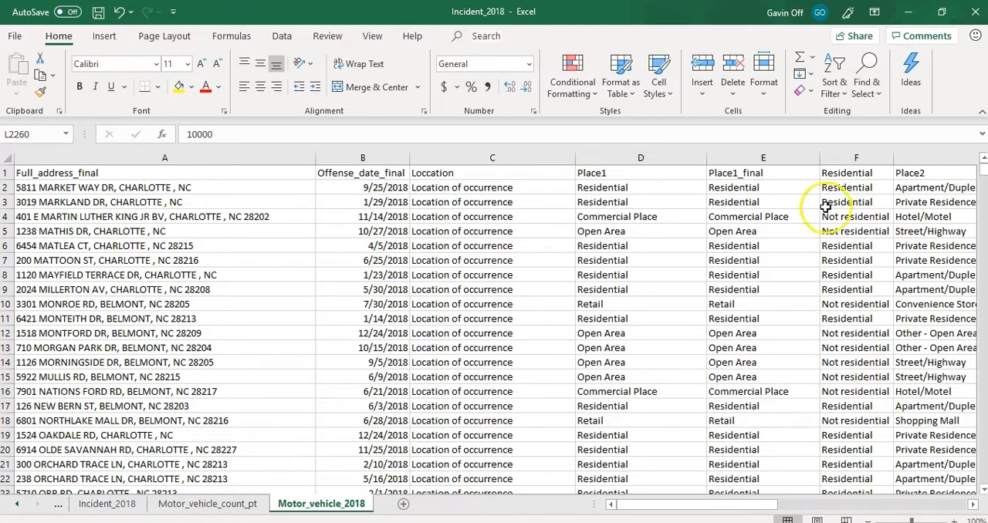
{"action": "left_click", "coordinate": [865, 157]}
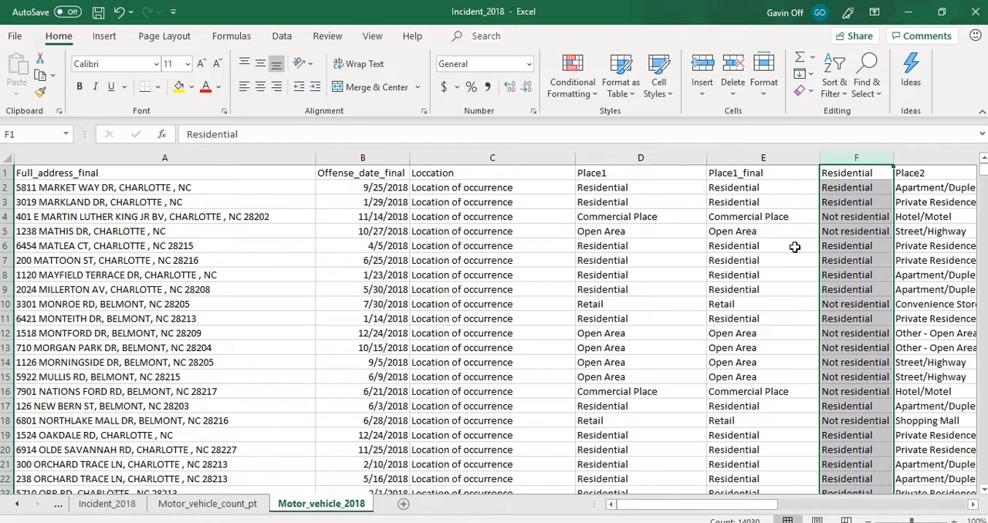
{"action": "left_click", "coordinate": [427, 202]}
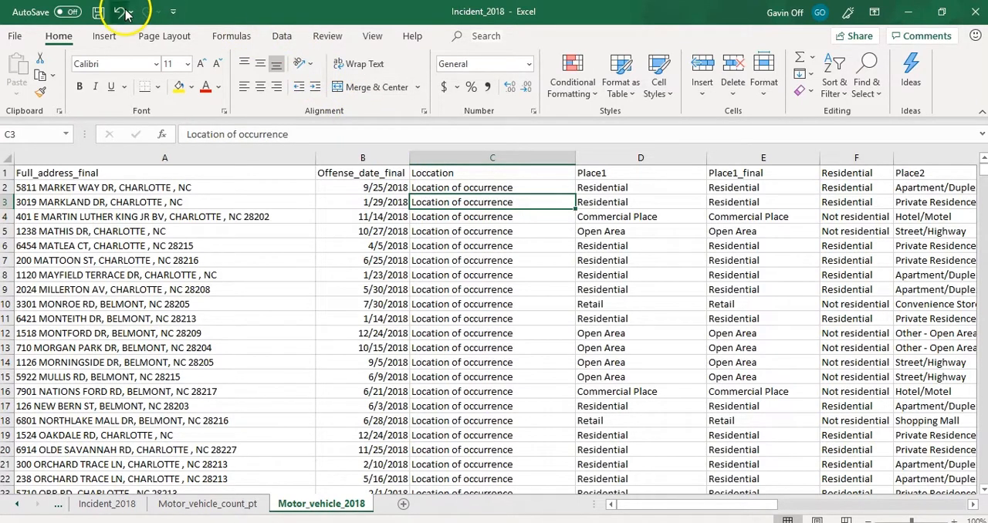
{"action": "left_click", "coordinate": [105, 36]}
{"action": "left_click", "coordinate": [31, 81]}
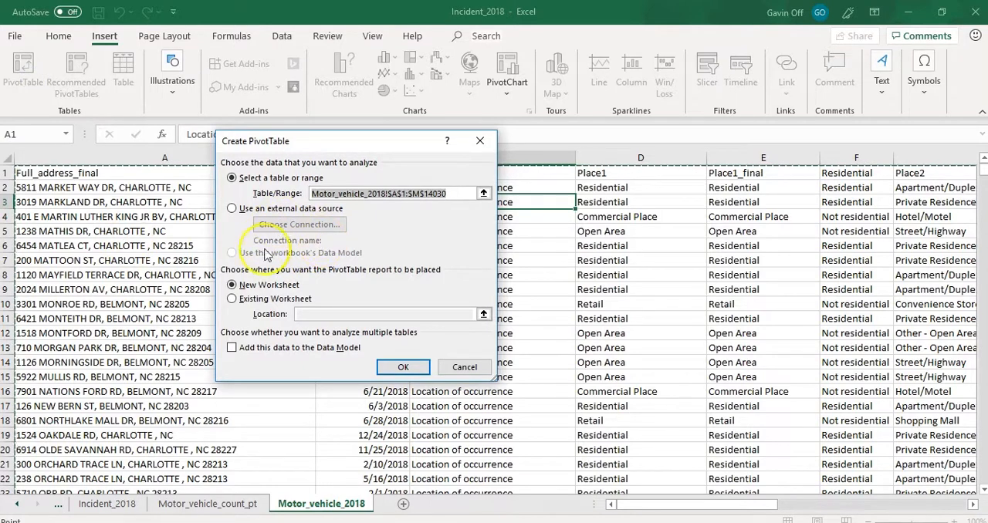
{"action": "left_click", "coordinate": [403, 368]}
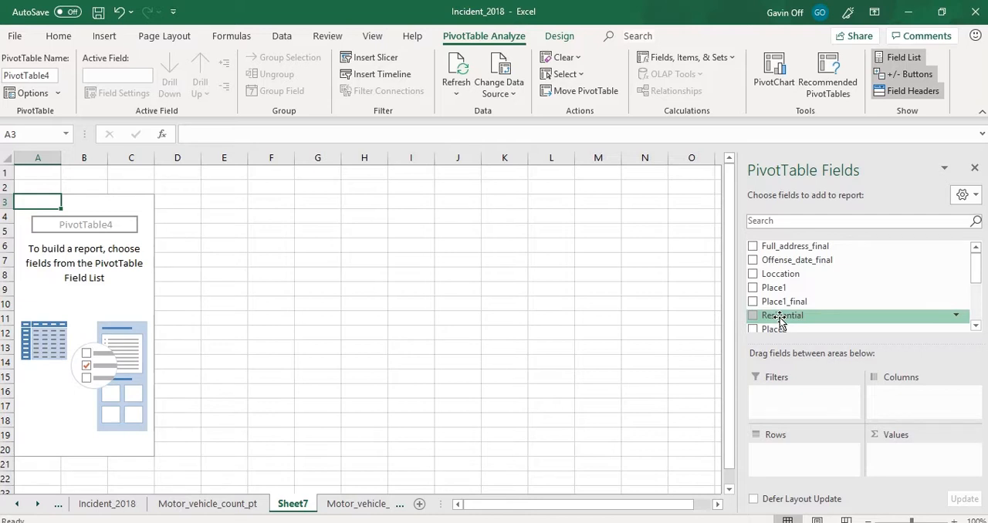
- Use the Residential field as the new PivotTable's rows and add its count as the values
{"action": "left_click_drag", "start_coordinate": [780, 318], "coordinate": [786, 456]}
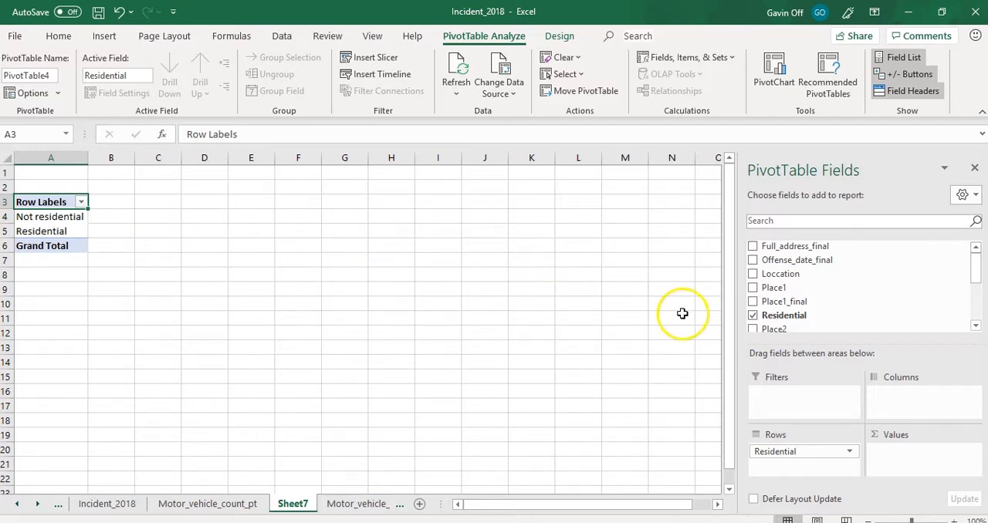
{"action": "left_click_drag", "start_coordinate": [771, 316], "coordinate": [901, 455]}
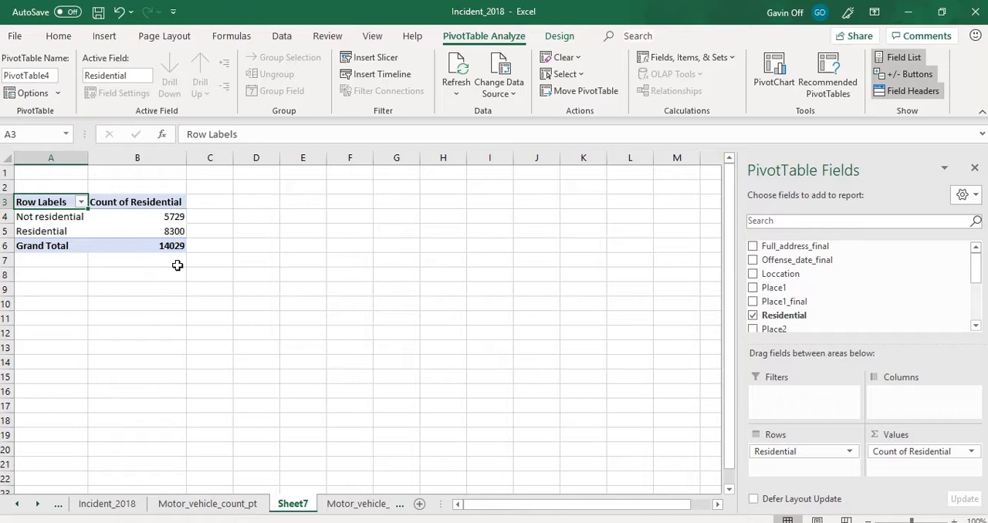
{"action": "mouse_move", "coordinate": [170, 224]}
- Enter a formula in D4 that divides the Not residential count by the PivotTable's grand total
{"action": "left_click", "coordinate": [247, 232]}
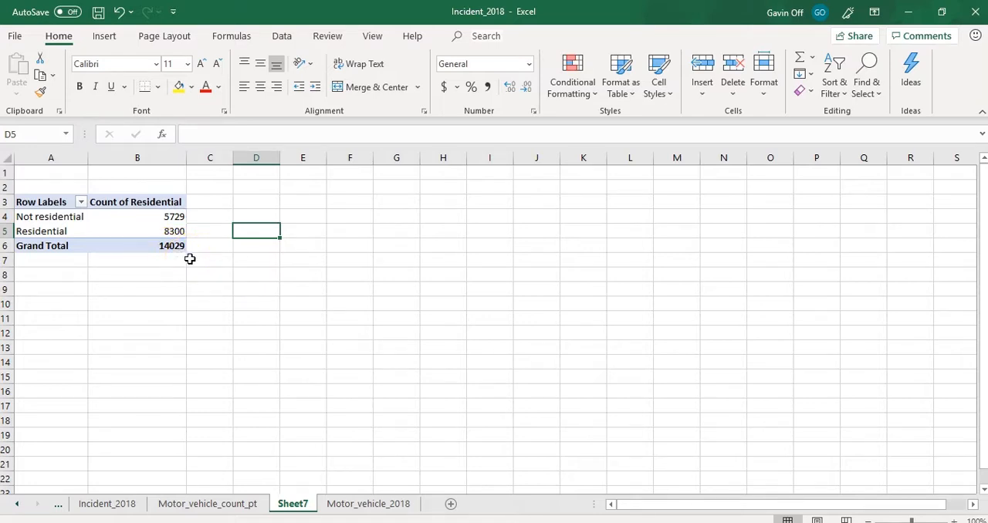
{"action": "left_click", "coordinate": [251, 219]}
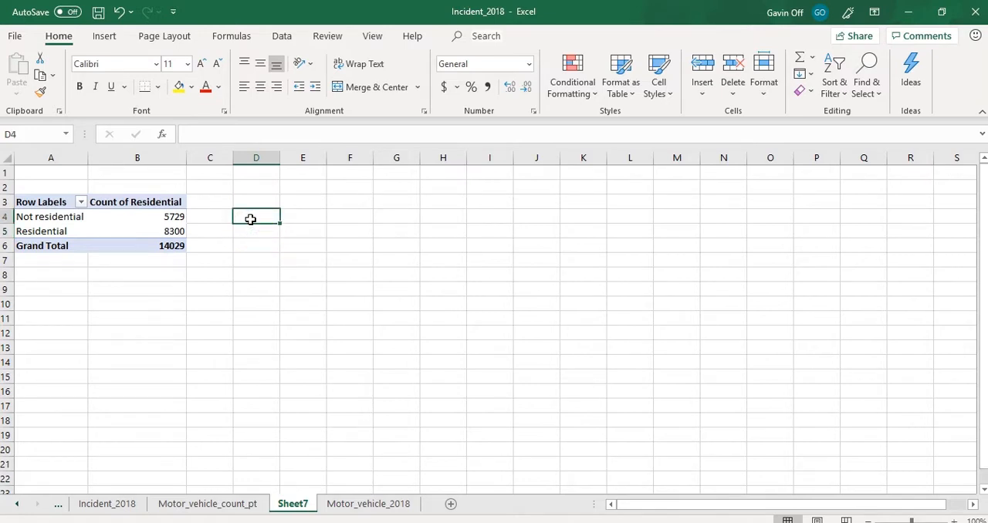
{"action": "type", "text": "=("}
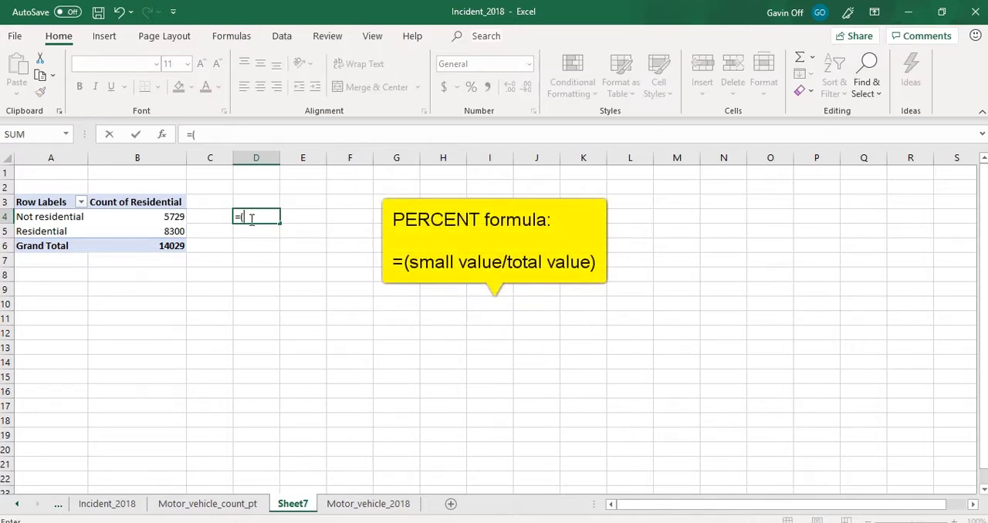
{"action": "left_click", "coordinate": [172, 217]}
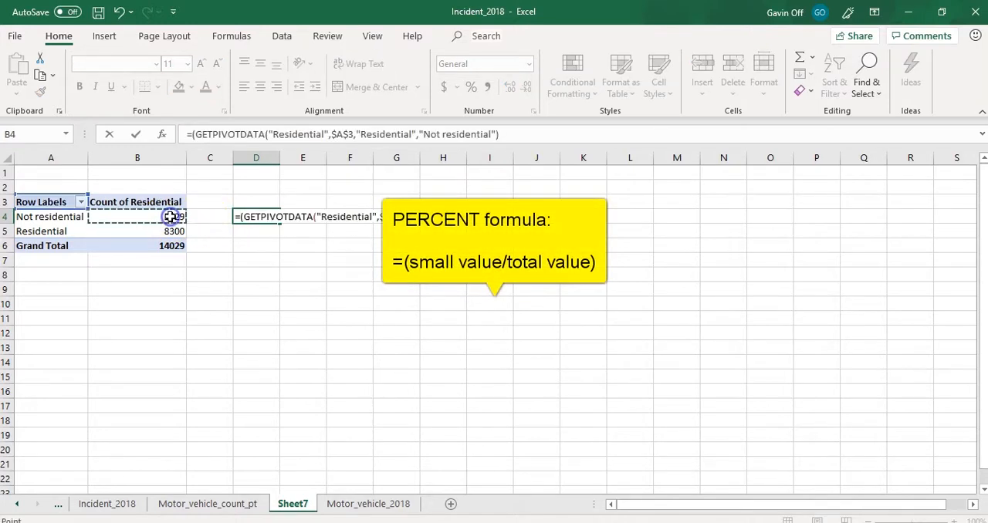
{"action": "type", "text": "/"}
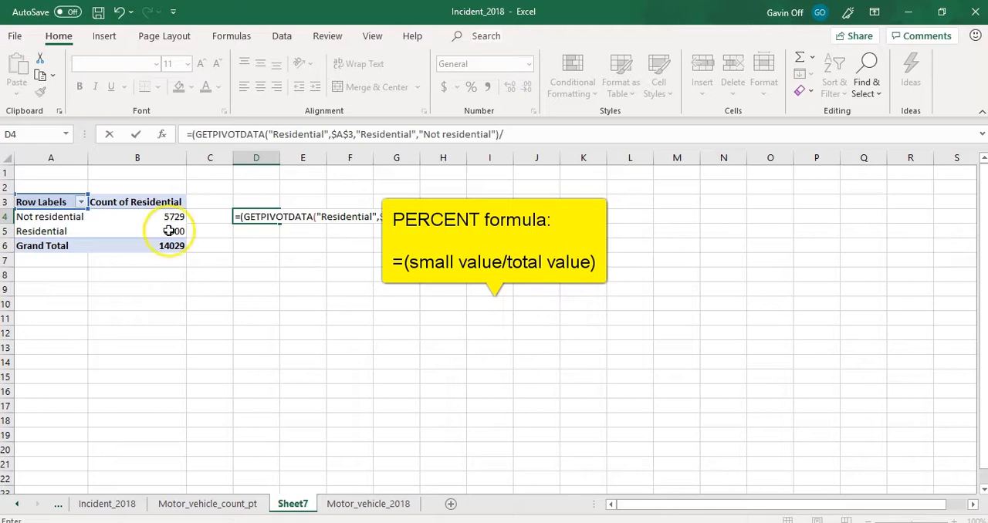
{"action": "left_click", "coordinate": [168, 247]}
{"action": "type", "text": ")"}
{"action": "key", "text": "ctrl+Return"}
{"action": "key", "text": "Return"}
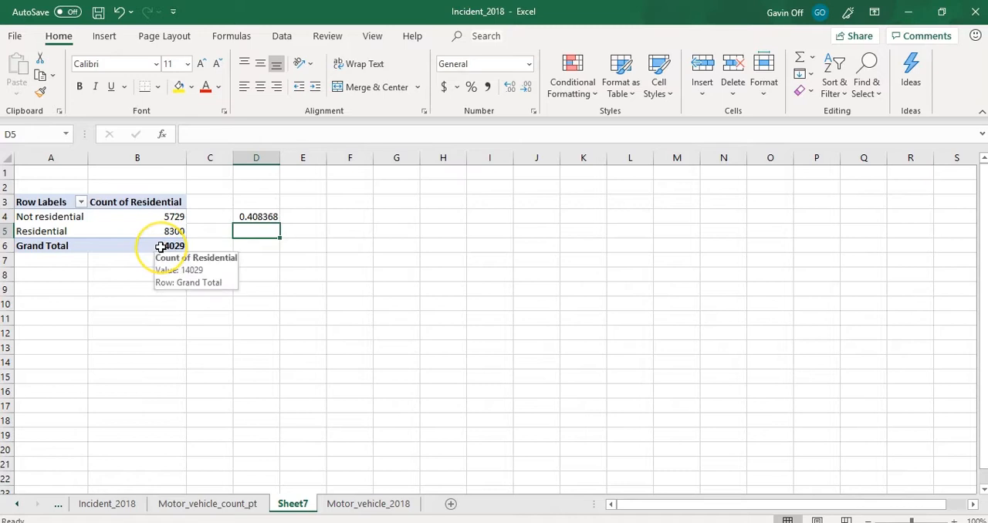
- Fill the D4 formula into D5 and rewrite it to divide the Residential count by the grand total
{"action": "left_click", "coordinate": [267, 218]}
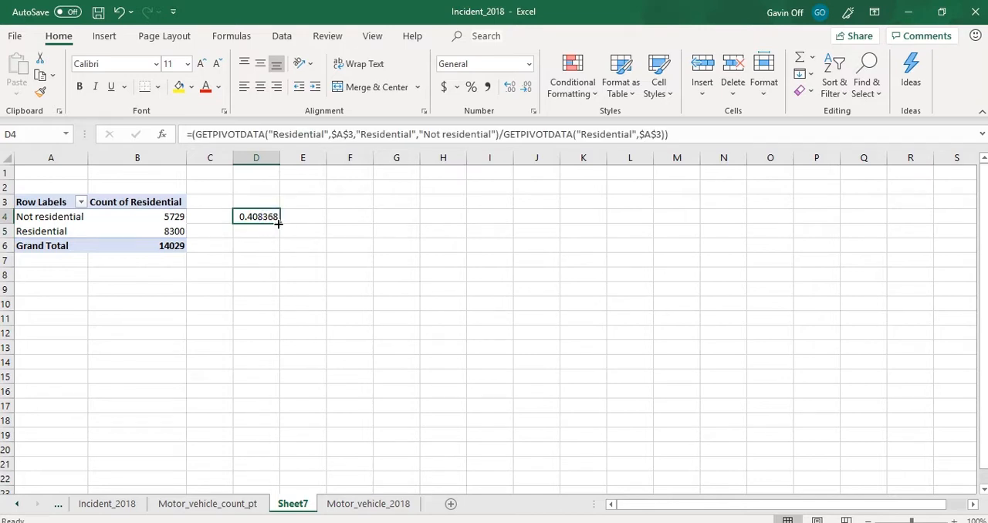
{"action": "left_click_drag", "start_coordinate": [278, 224], "coordinate": [278, 231]}
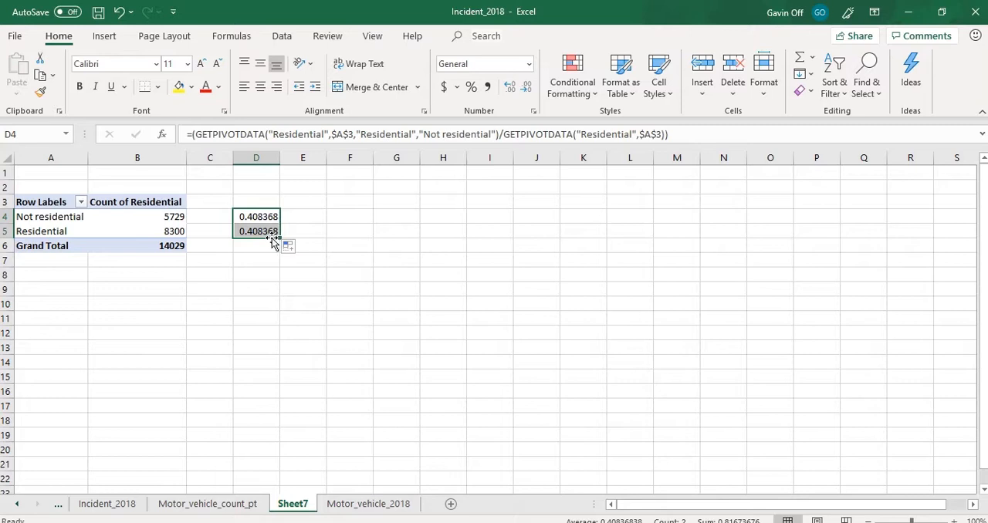
{"action": "double_click", "coordinate": [262, 231]}
{"action": "left_click", "coordinate": [243, 232]}
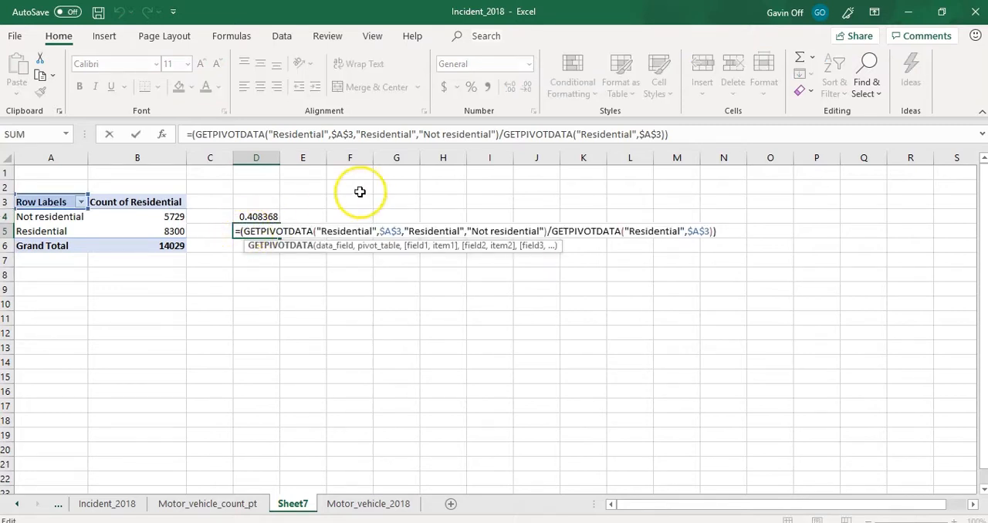
{"action": "left_click_drag", "start_coordinate": [679, 135], "coordinate": [97, 134]}
{"action": "type", "text": "=("}
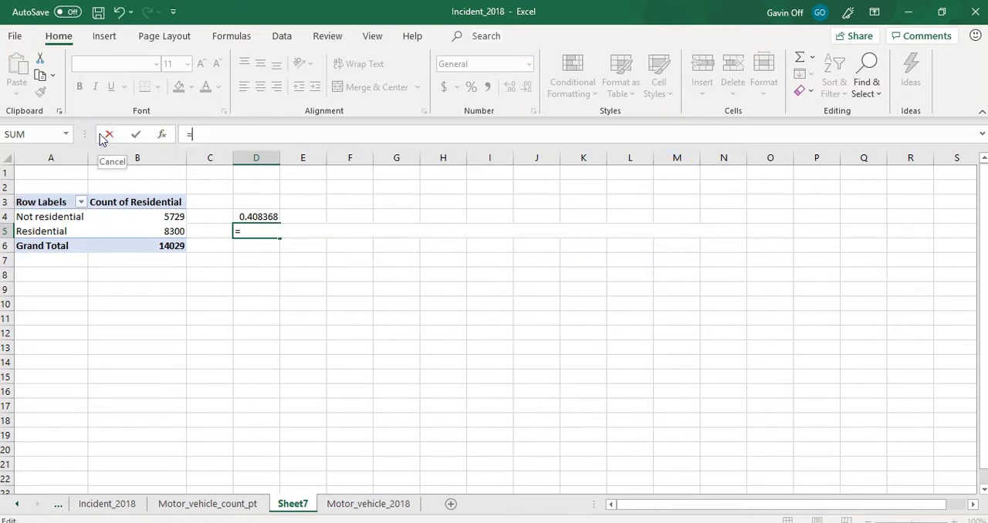
{"action": "left_click", "coordinate": [171, 231]}
{"action": "type", "text": "/"}
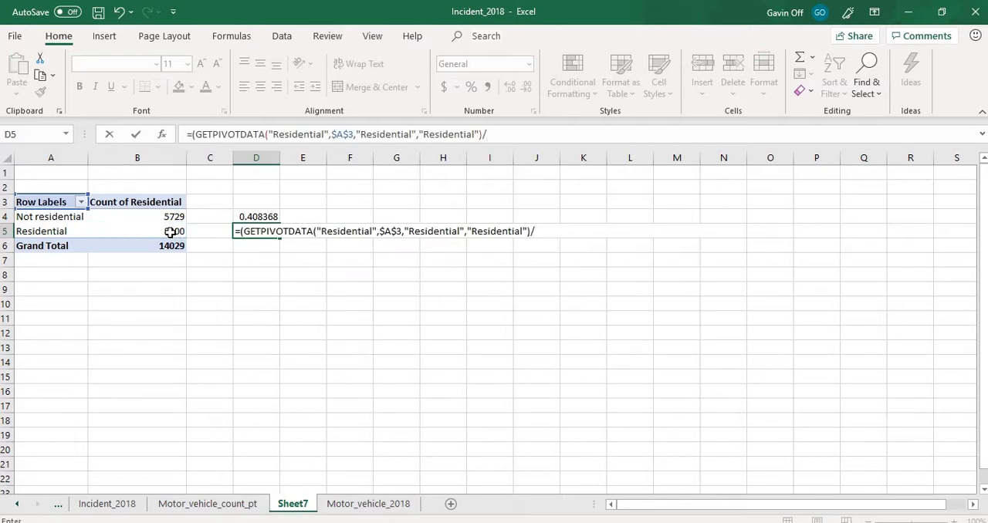
{"action": "left_click", "coordinate": [168, 245]}
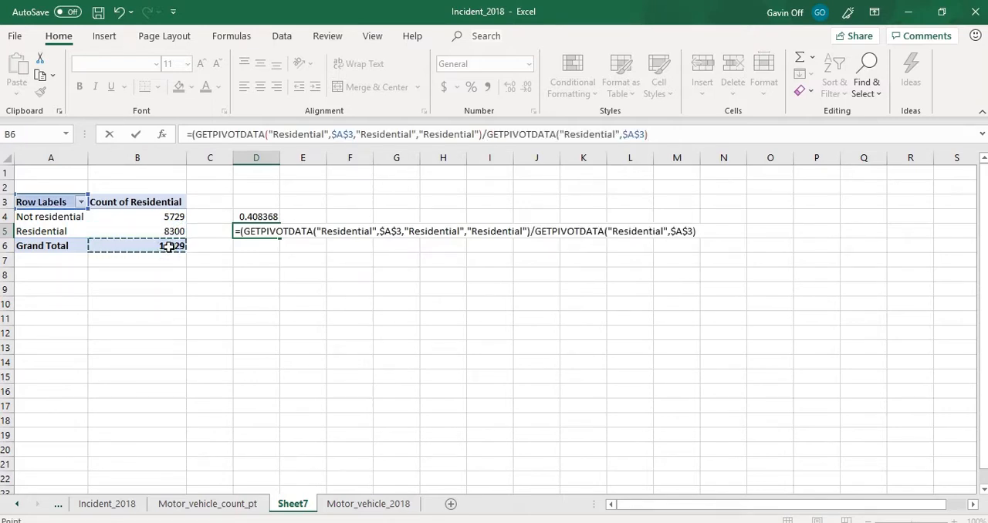
{"action": "key", "text": "Return"}
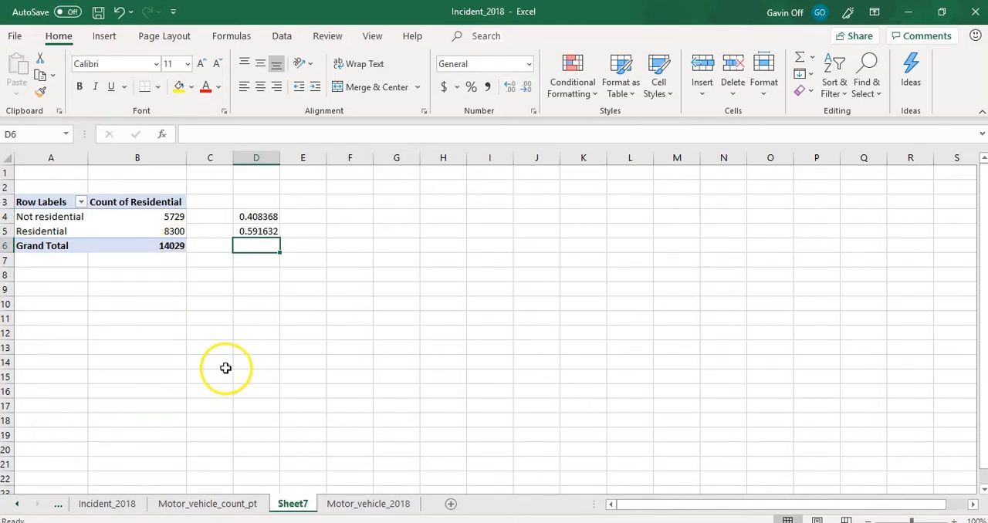
- Format column D, which holds the calculated shares, as Percentage
{"action": "left_click", "coordinate": [129, 228]}
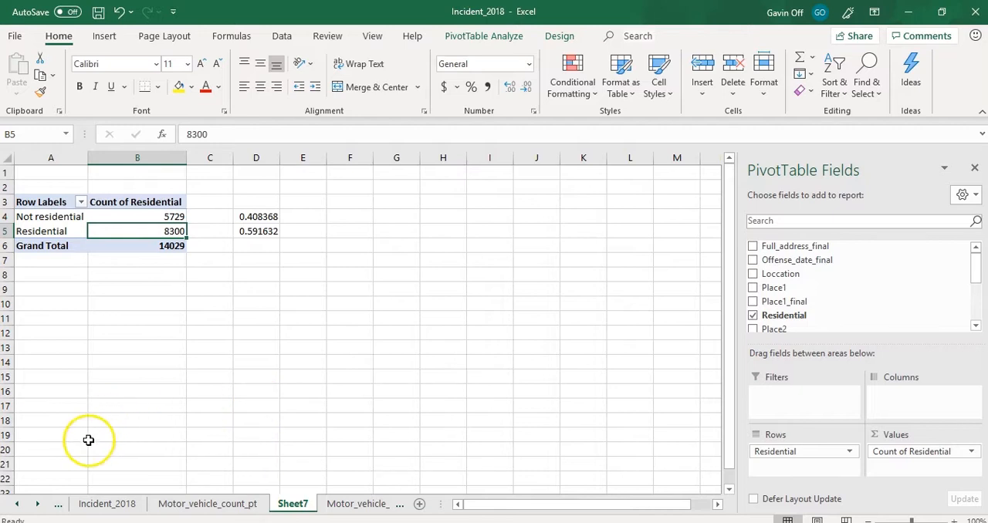
{"action": "left_click", "coordinate": [256, 158]}
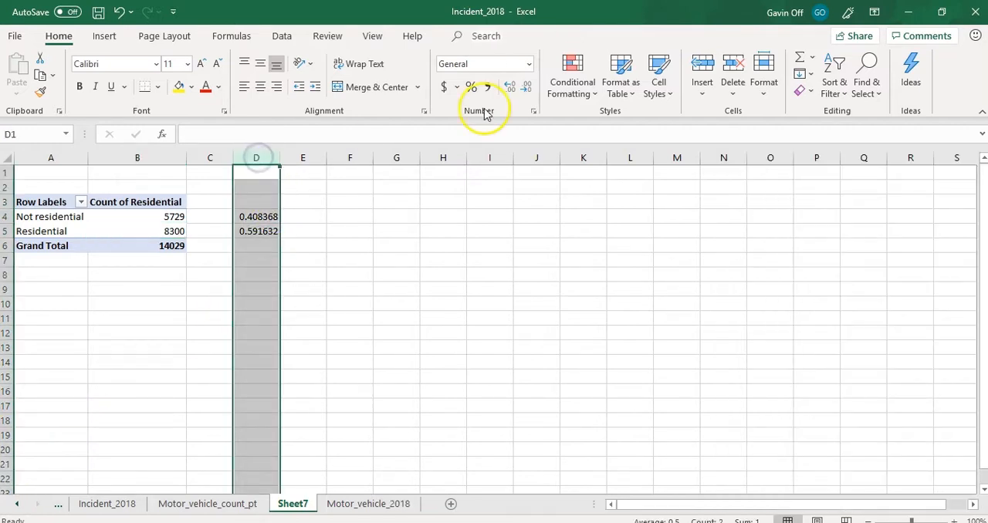
{"action": "left_click", "coordinate": [530, 67]}
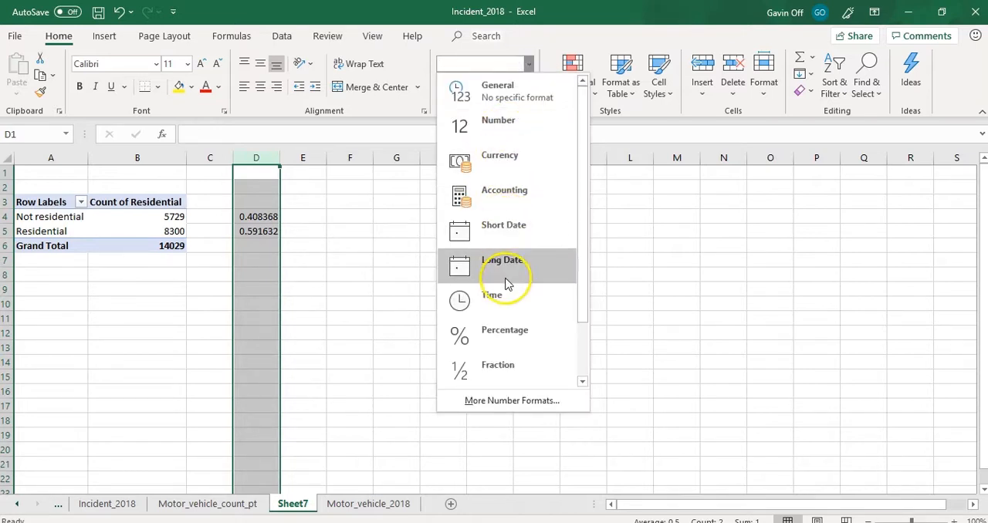
{"action": "left_click", "coordinate": [506, 327]}
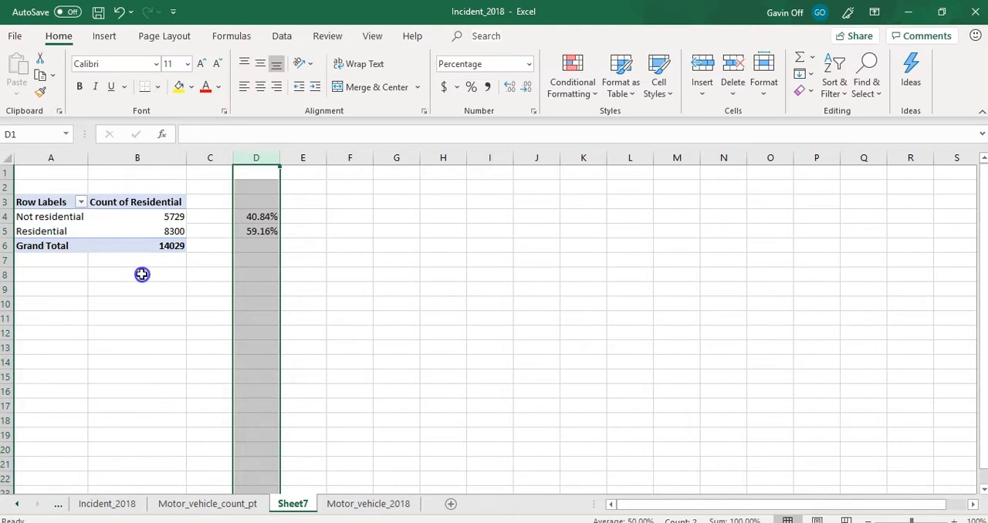
{"action": "left_click", "coordinate": [142, 274]}
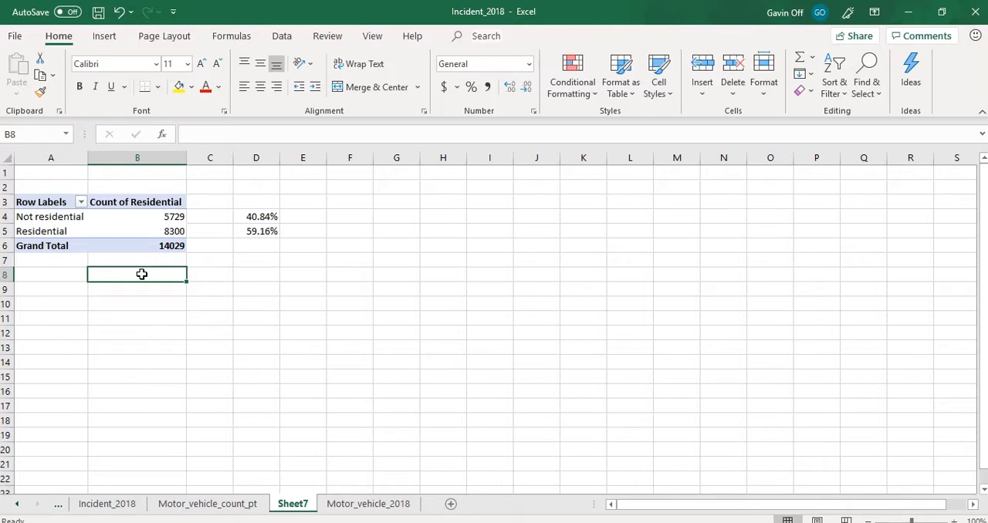
- Rename the Sheet7 worksheet as Motor_vehicle_res_count_pt
{"action": "double_click", "coordinate": [297, 503]}
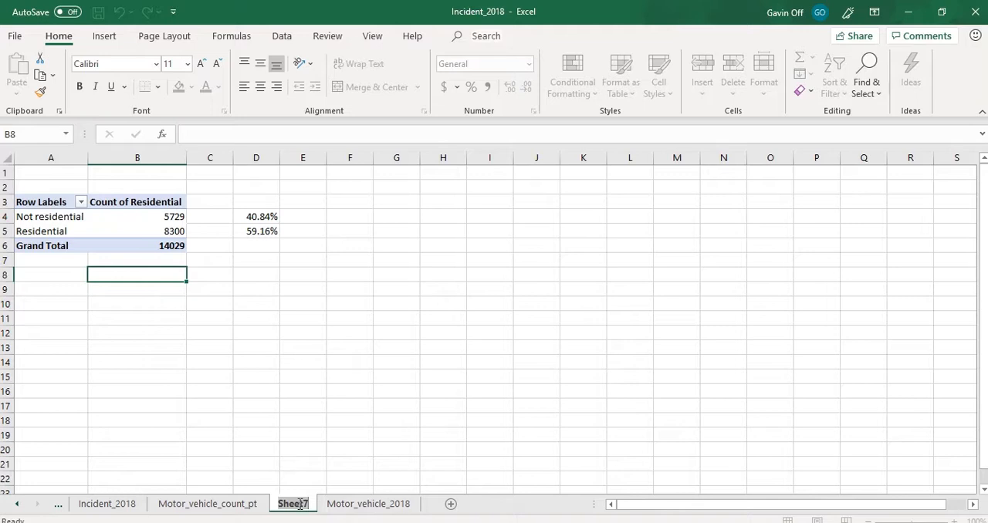
{"action": "type", "text": "Motor_vehicle_res_count_"}
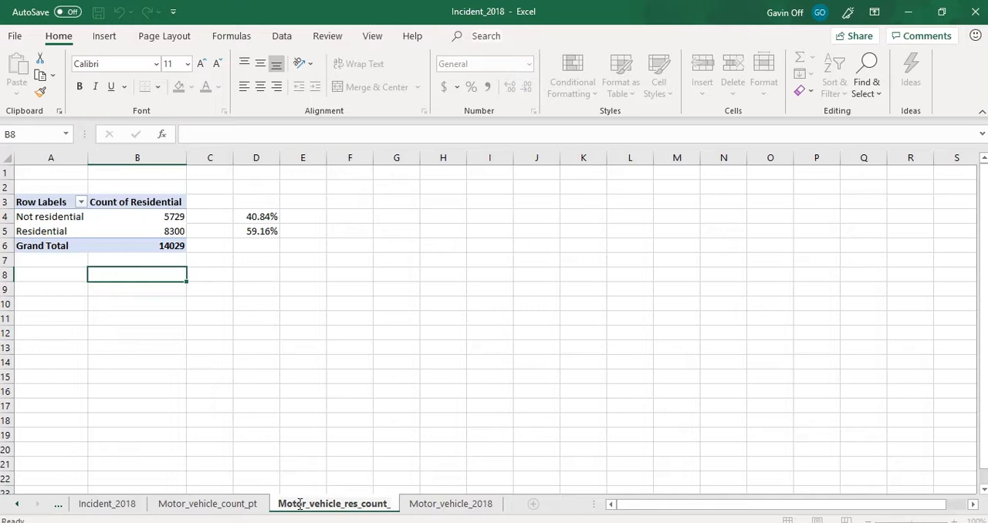
{"action": "type", "text": "pt"}
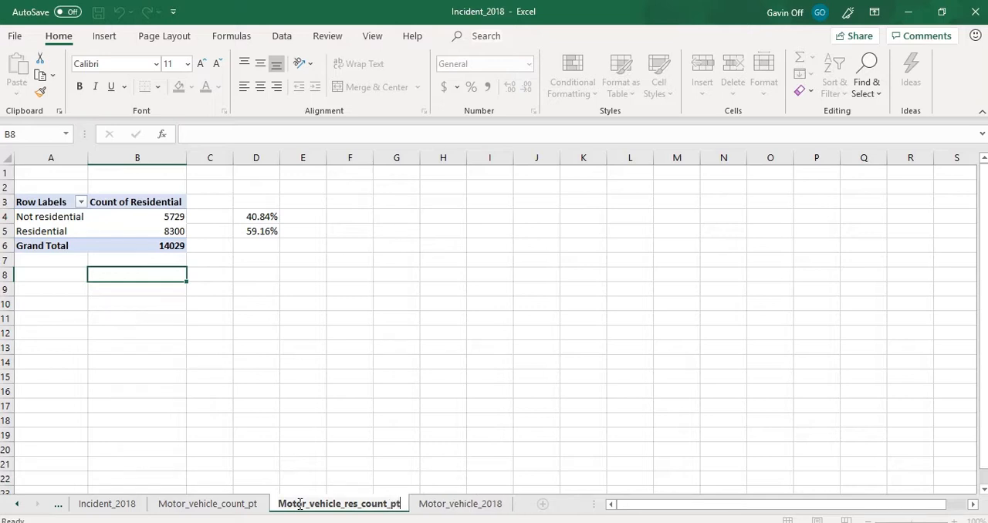
{"action": "left_click_drag", "start_coordinate": [299, 504], "coordinate": [434, 507]}
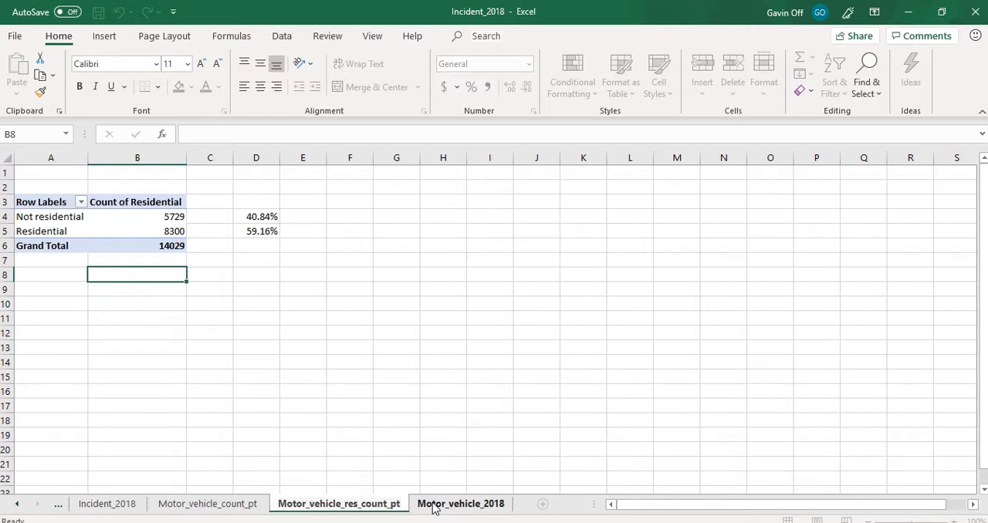
- Create a PivotTable on a new worksheet from the Motor_vehicle_2018 data range A1:M14030
{"action": "left_click", "coordinate": [434, 507]}
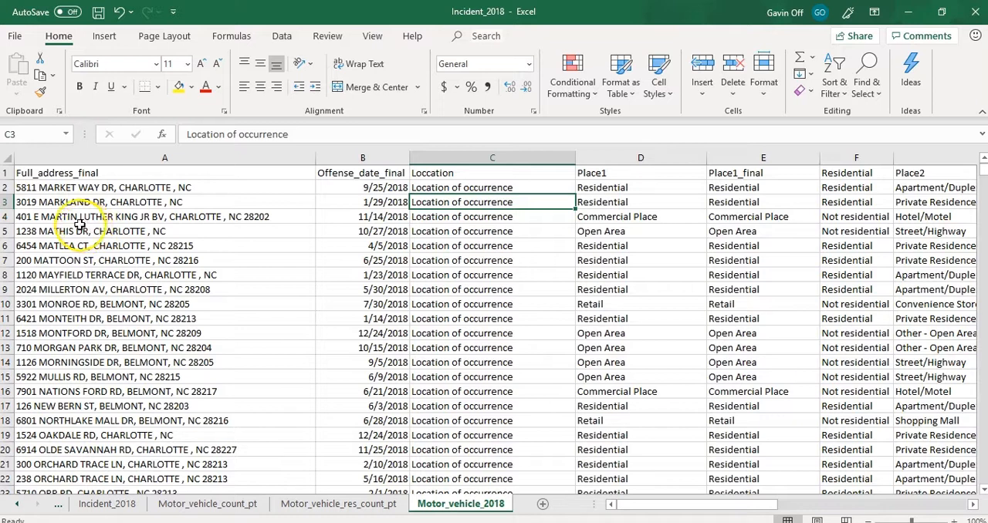
{"action": "left_click", "coordinate": [91, 204]}
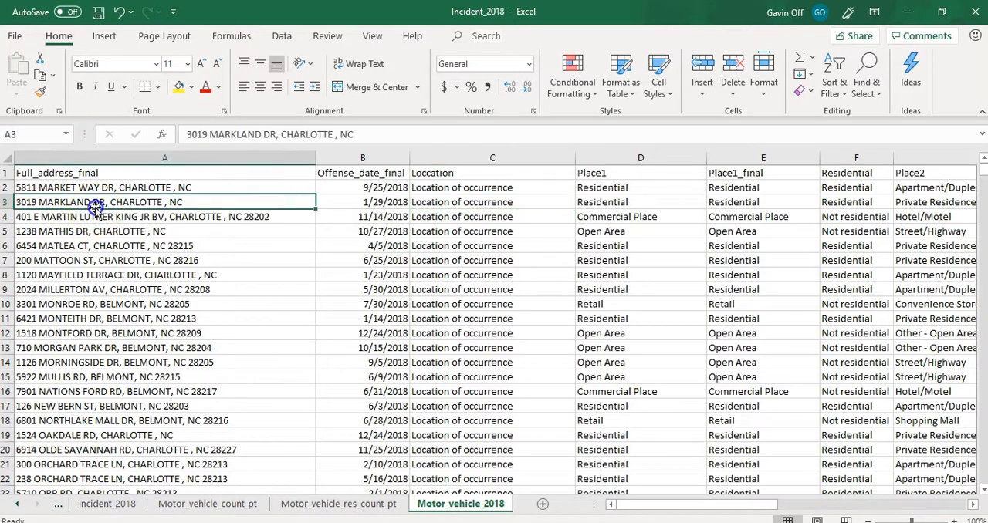
{"action": "left_click", "coordinate": [104, 37]}
{"action": "left_click", "coordinate": [24, 87]}
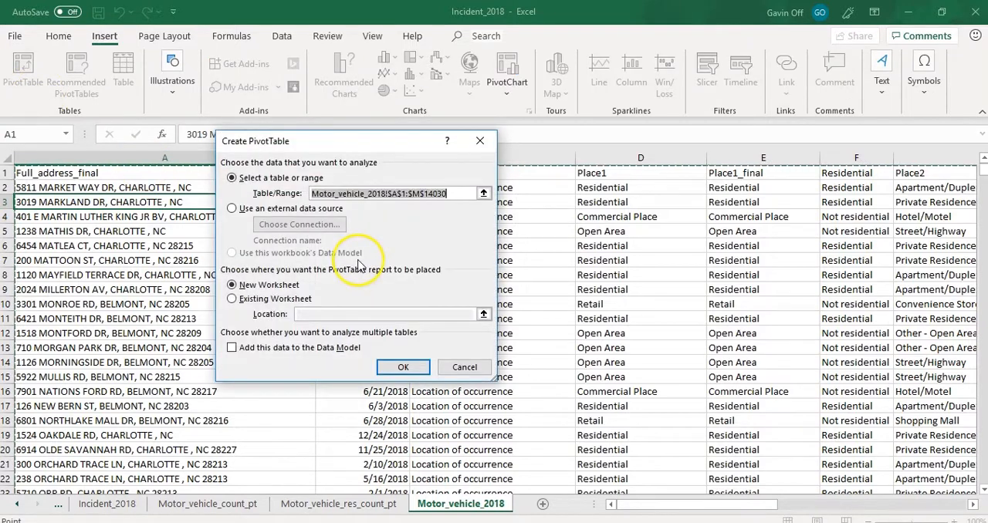
{"action": "left_click", "coordinate": [402, 368]}
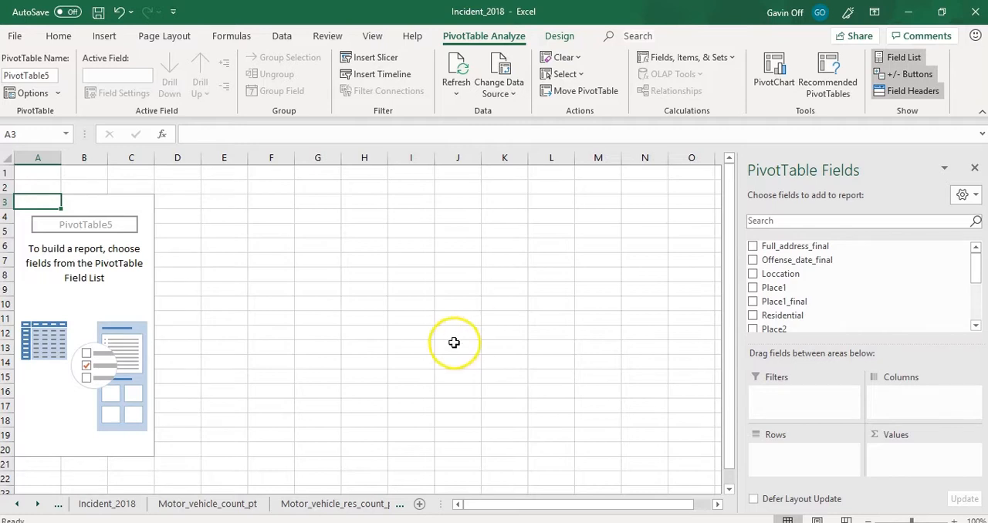
- Examine the Place2 entries in the first rows of the Incident_2018 sheet
{"action": "left_click", "coordinate": [107, 503]}
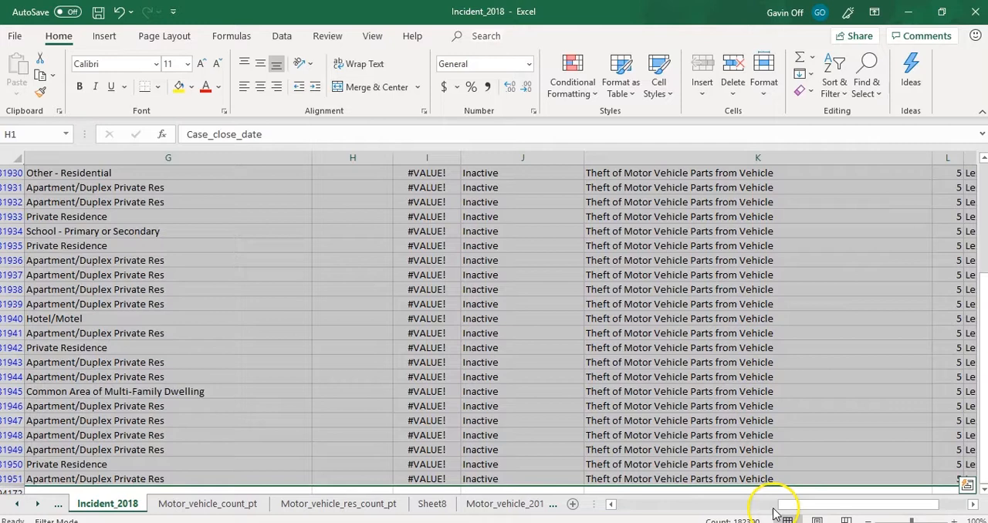
{"action": "left_click_drag", "start_coordinate": [803, 508], "coordinate": [641, 518]}
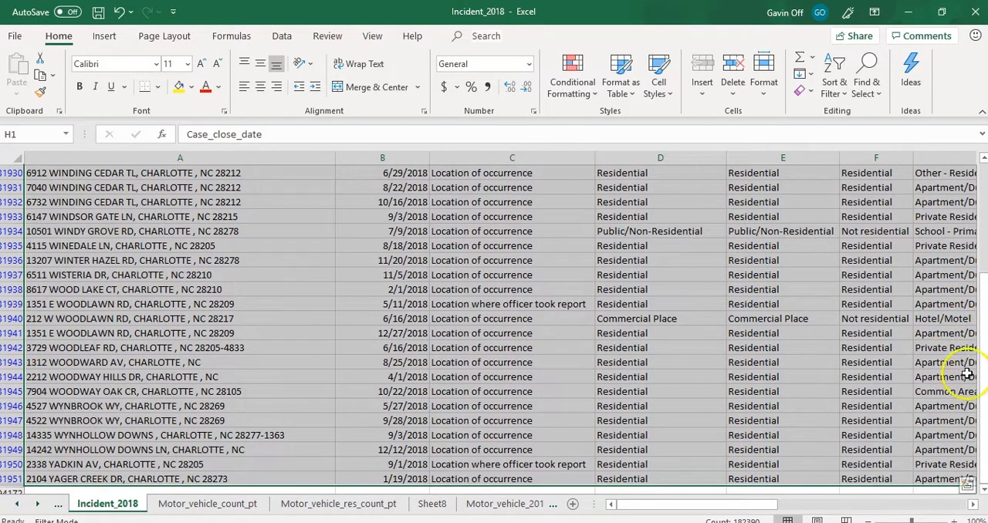
{"action": "left_click_drag", "start_coordinate": [978, 307], "coordinate": [983, 169]}
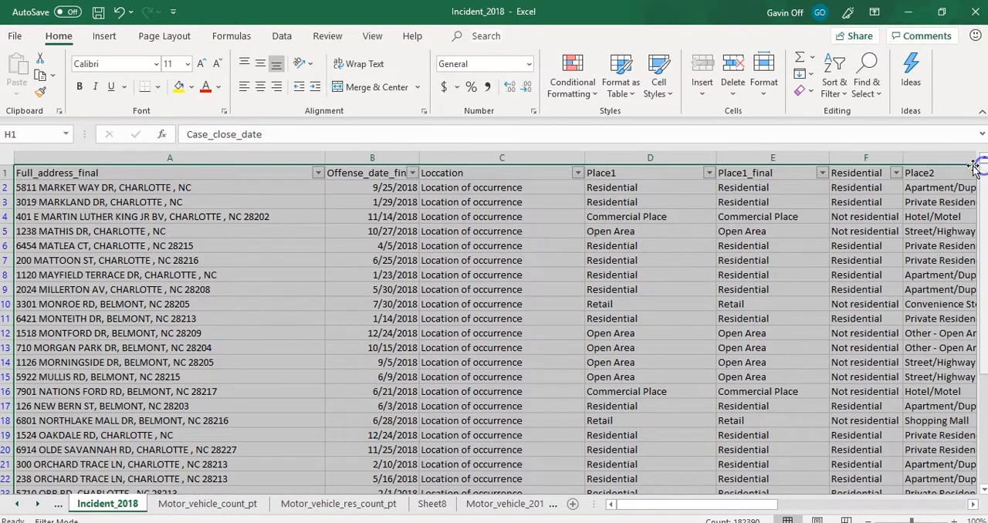
{"action": "left_click", "coordinate": [927, 205]}
{"action": "left_click", "coordinate": [927, 218]}
{"action": "left_click", "coordinate": [927, 233]}
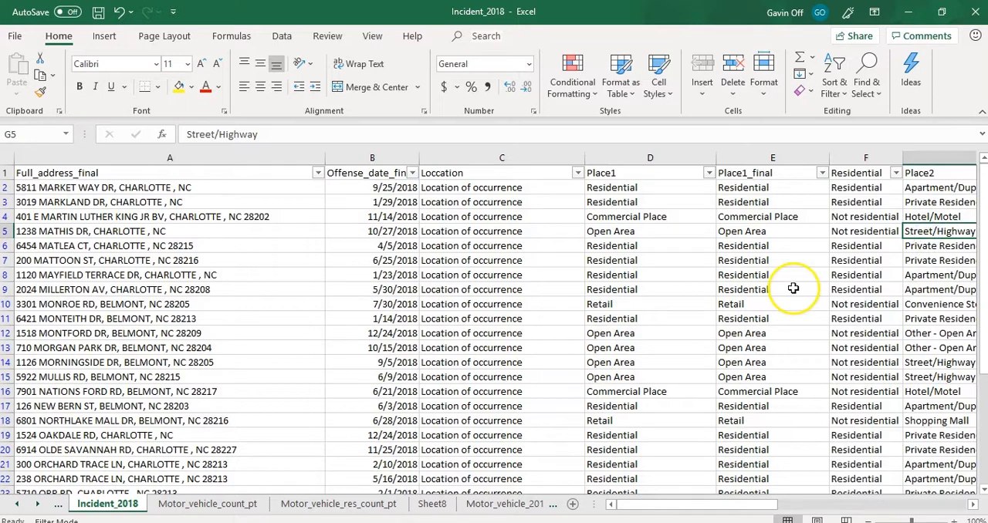
- Set the empty PivotTable on Sheet8 to list Place2 as rows and count Place2 as values
{"action": "left_click", "coordinate": [432, 504]}
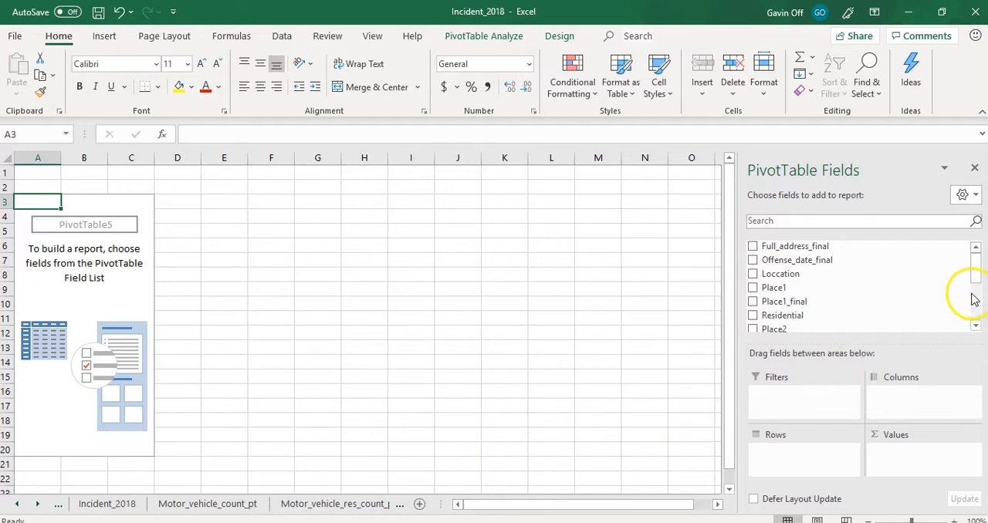
{"action": "left_click_drag", "start_coordinate": [975, 274], "coordinate": [977, 286]}
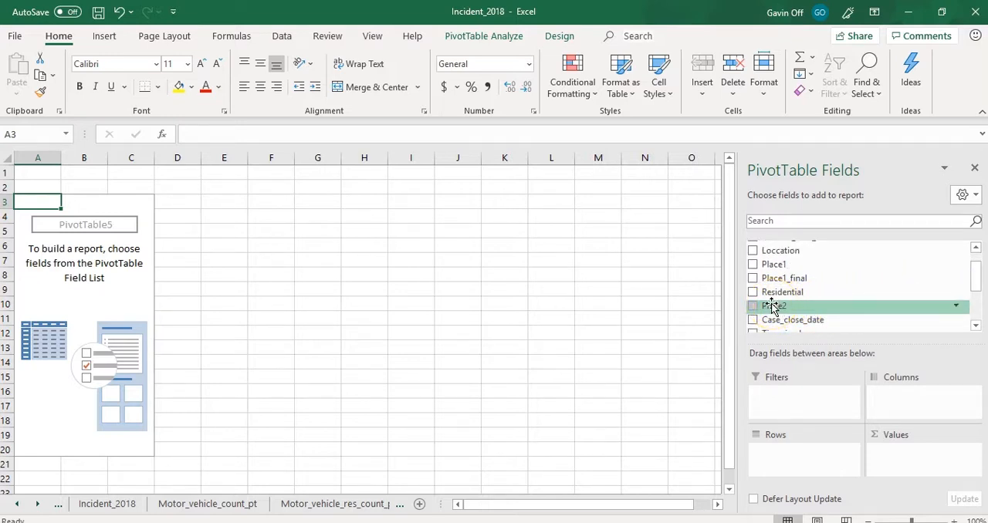
{"action": "mouse_move", "coordinate": [773, 307]}
{"action": "left_mouse_down"}
{"action": "mouse_move", "coordinate": [796, 435]}
{"action": "mouse_move", "coordinate": [784, 457]}
{"action": "left_mouse_up"}
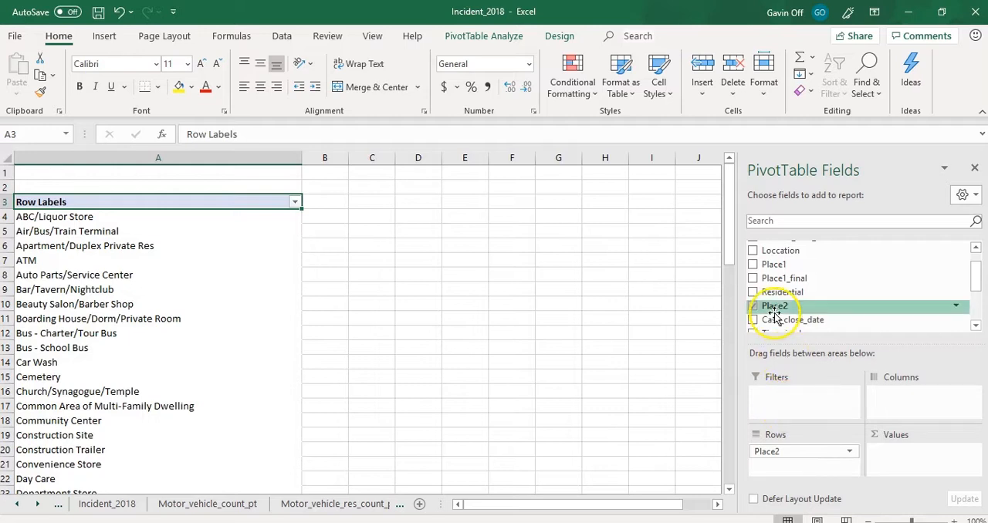
{"action": "left_click_drag", "start_coordinate": [774, 309], "coordinate": [905, 455]}
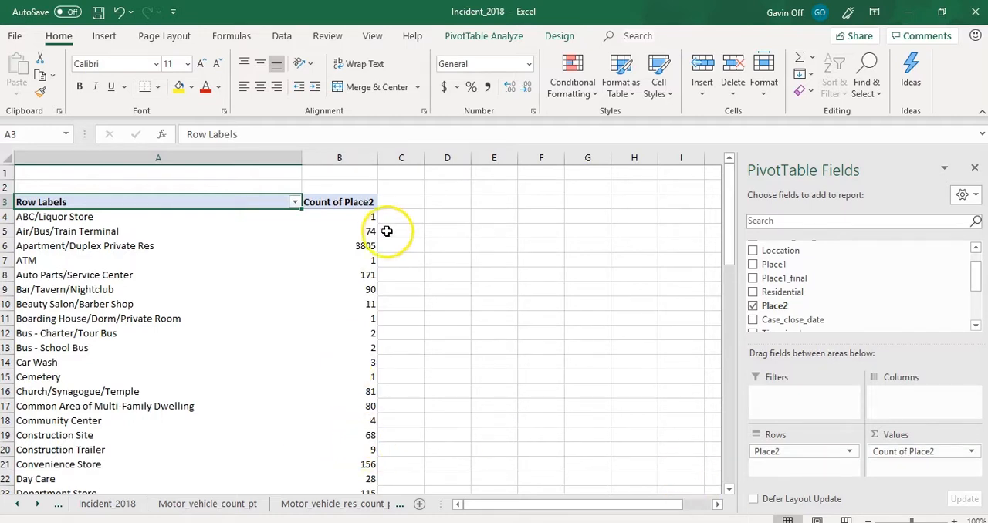
- Examine the theft counts for each place type in the PivotTable, down to the Private Residence row and grand total
{"action": "left_click", "coordinate": [363, 218]}
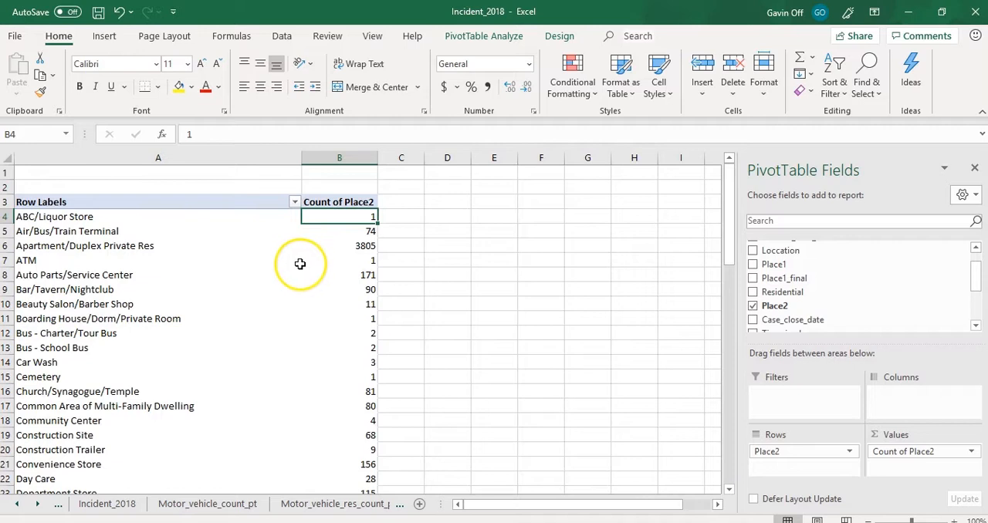
{"action": "left_click", "coordinate": [370, 261]}
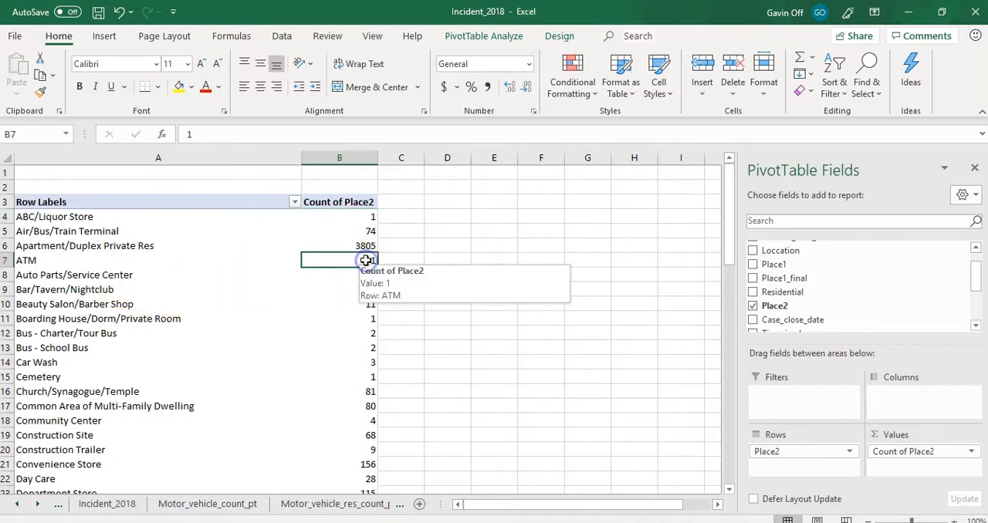
{"action": "left_click", "coordinate": [352, 366]}
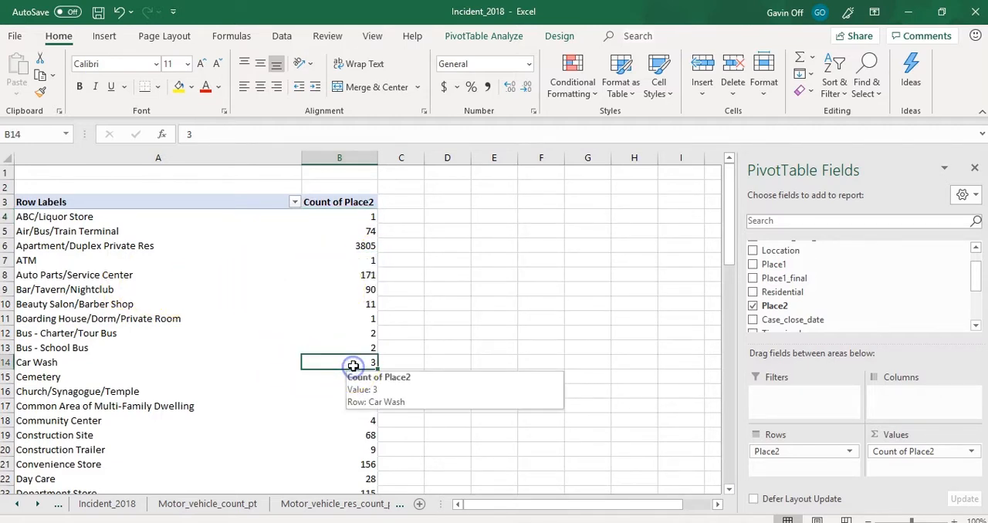
{"action": "scroll", "coordinate": [262, 382], "scroll_direction": "down", "scroll_amount": 1}
{"action": "scroll", "coordinate": [261, 383], "scroll_direction": "down", "scroll_amount": 19}
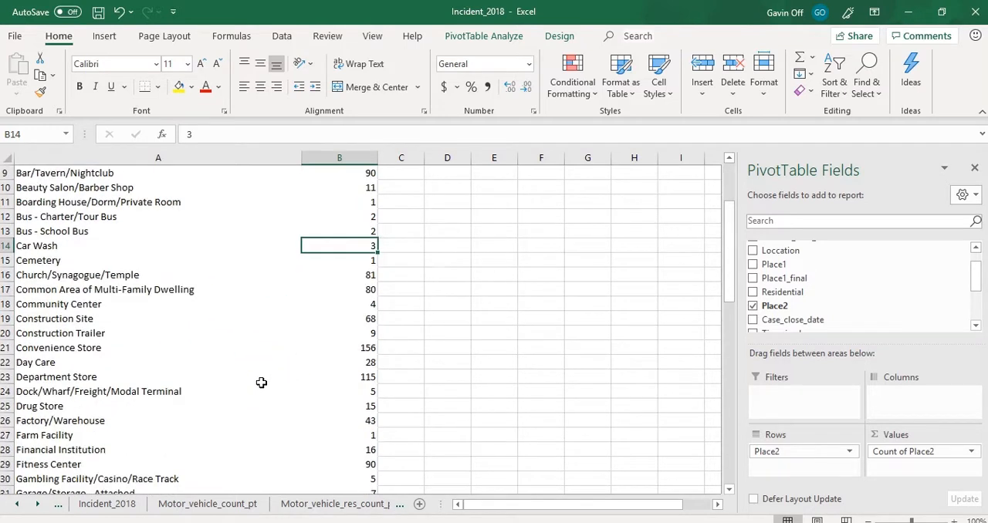
{"action": "scroll", "coordinate": [262, 383], "scroll_direction": "up", "scroll_amount": 3}
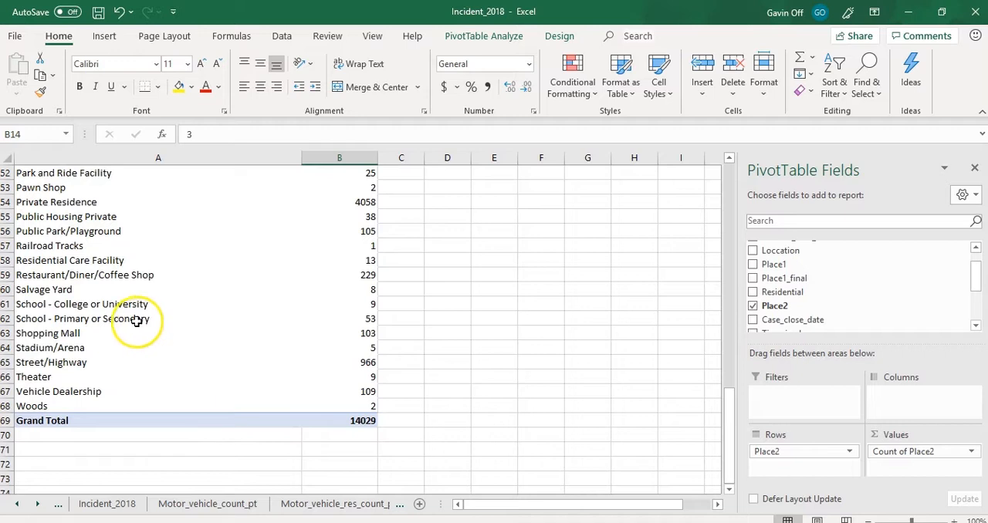
{"action": "left_click", "coordinate": [8, 202]}
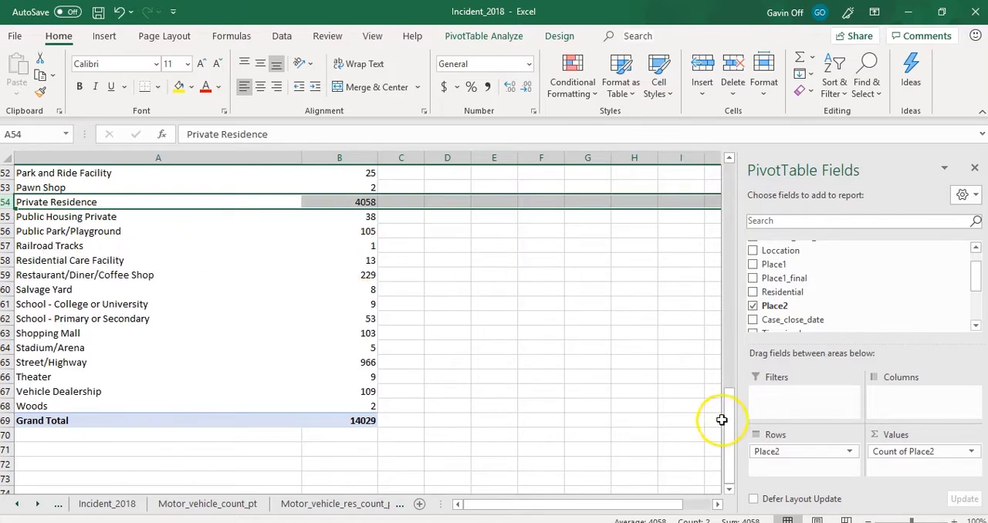
{"action": "left_click_drag", "start_coordinate": [728, 414], "coordinate": [728, 166]}
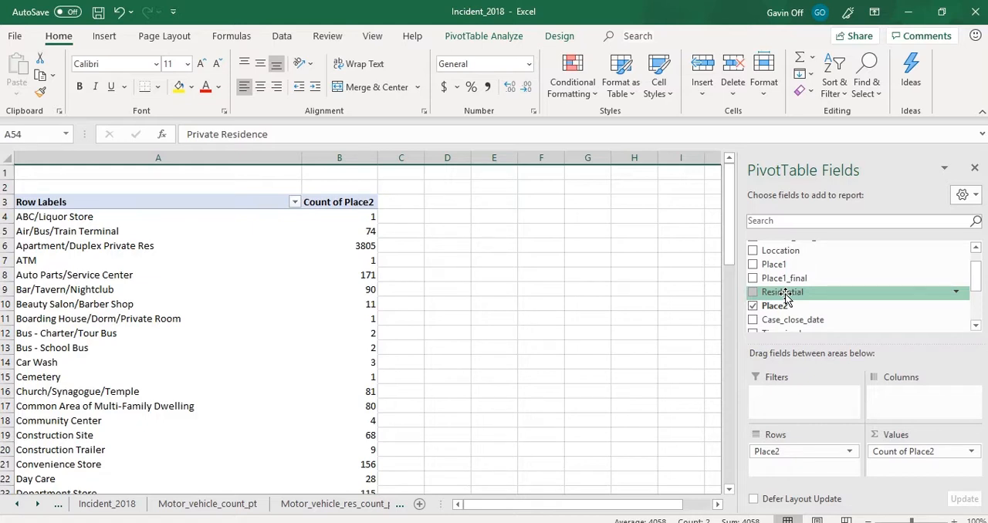
- Add Residential as a report filter to the PivotTable and restrict it to Not residential
{"action": "left_click_drag", "start_coordinate": [785, 299], "coordinate": [783, 398]}
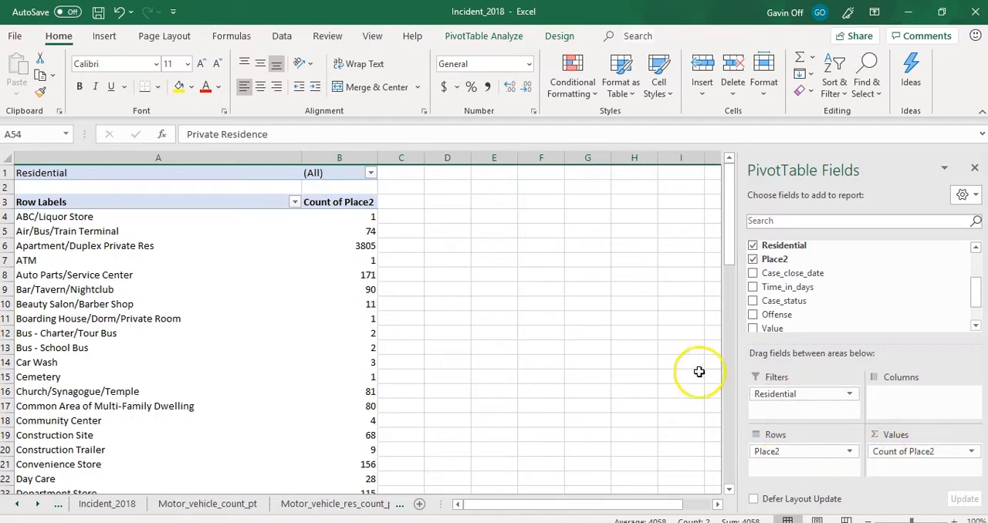
{"action": "left_click", "coordinate": [370, 174]}
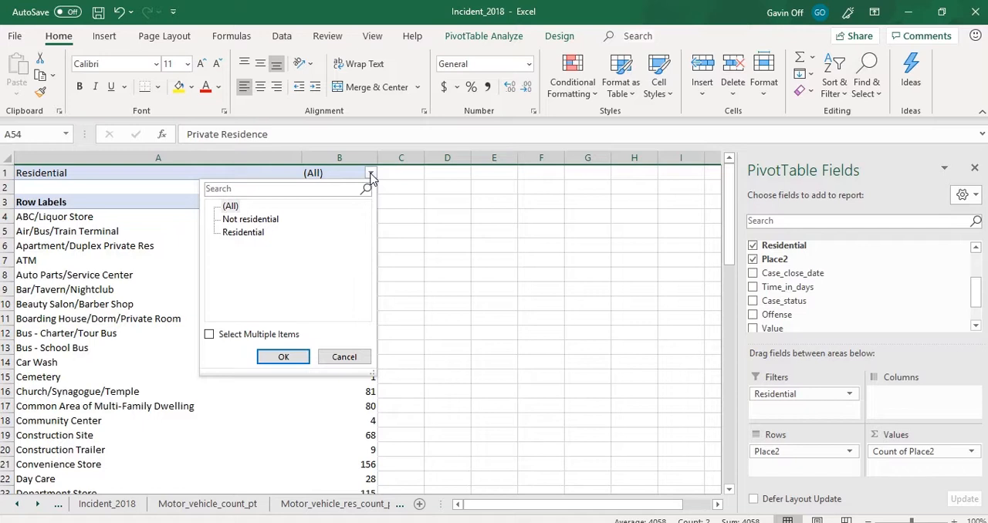
{"action": "left_click", "coordinate": [240, 235]}
{"action": "left_click", "coordinate": [260, 222]}
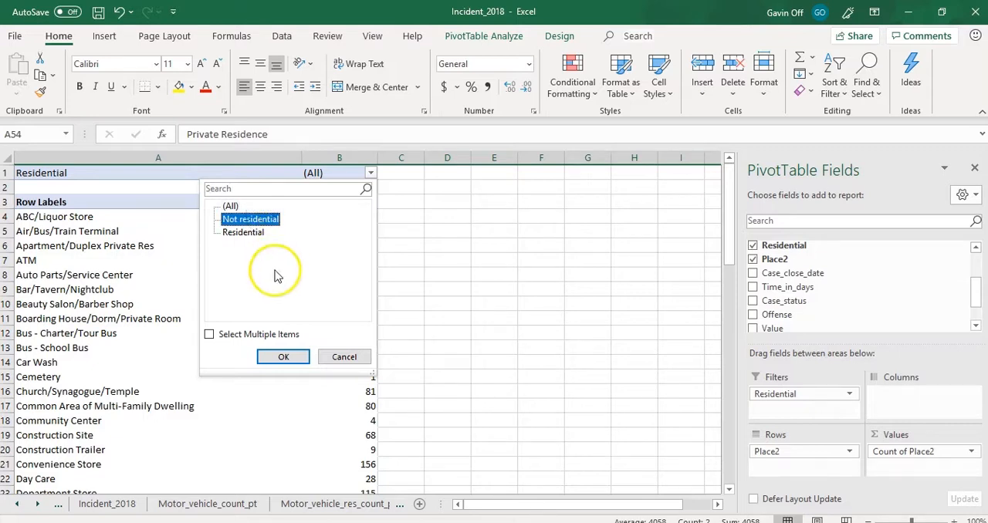
{"action": "left_click", "coordinate": [283, 360]}
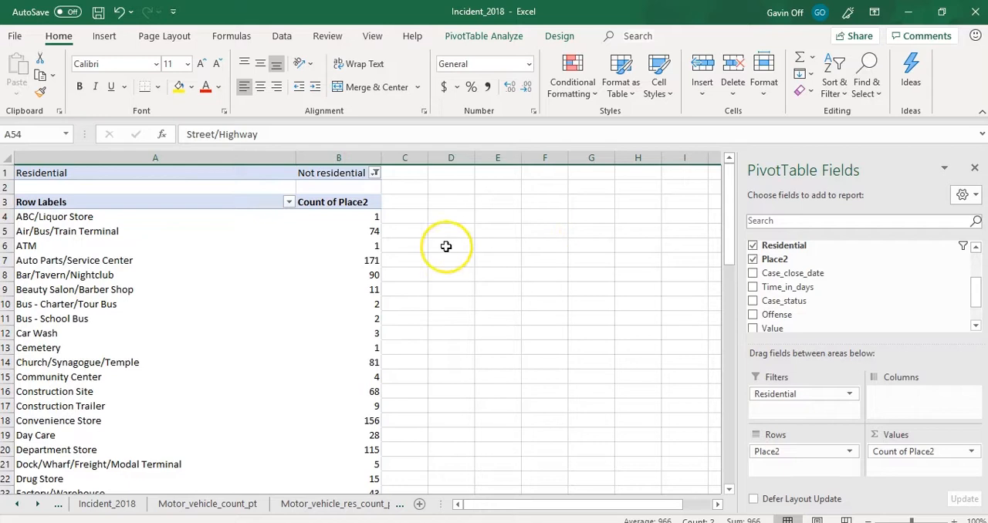
- Add the Value field to the PivotTable's values and summarize it by Average
{"action": "left_click_drag", "start_coordinate": [731, 242], "coordinate": [727, 424]}
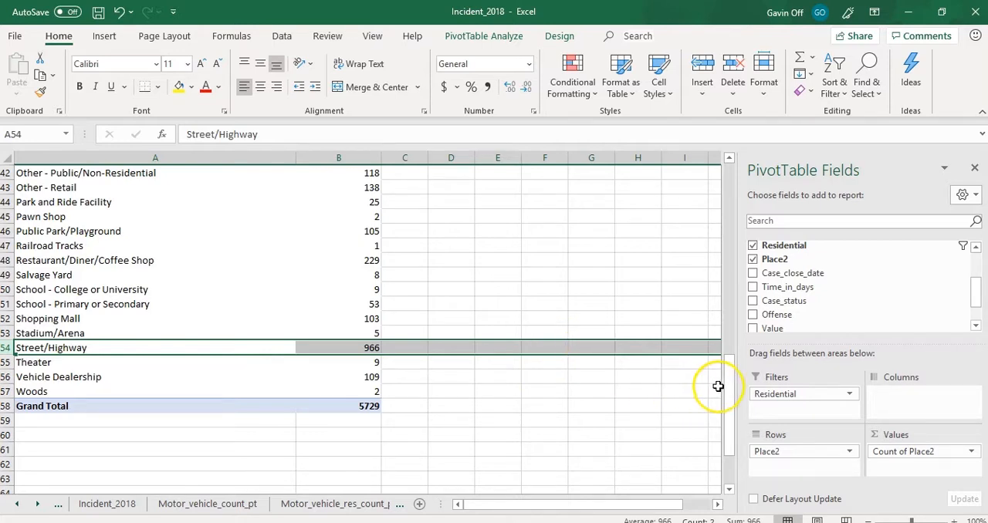
{"action": "left_click_drag", "start_coordinate": [732, 395], "coordinate": [733, 196]}
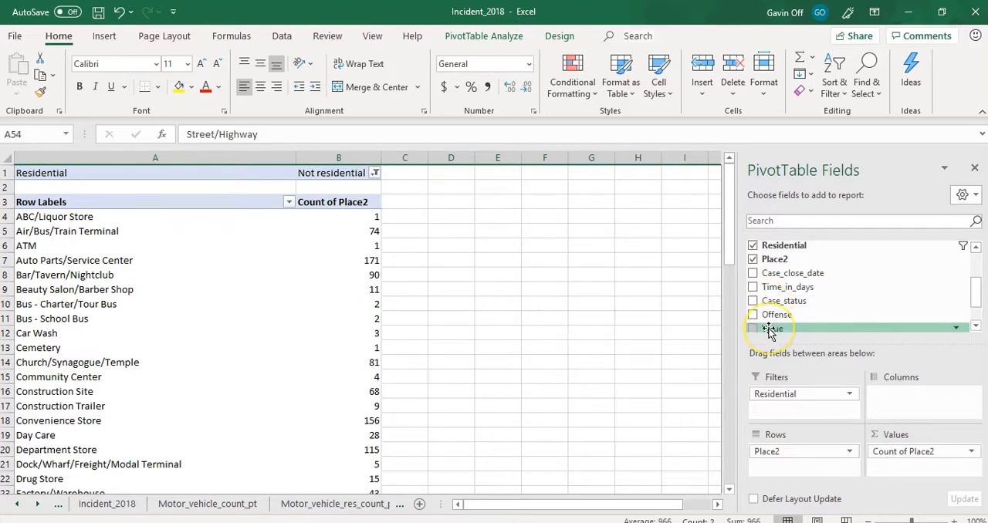
{"action": "left_click_drag", "start_coordinate": [770, 329], "coordinate": [892, 469]}
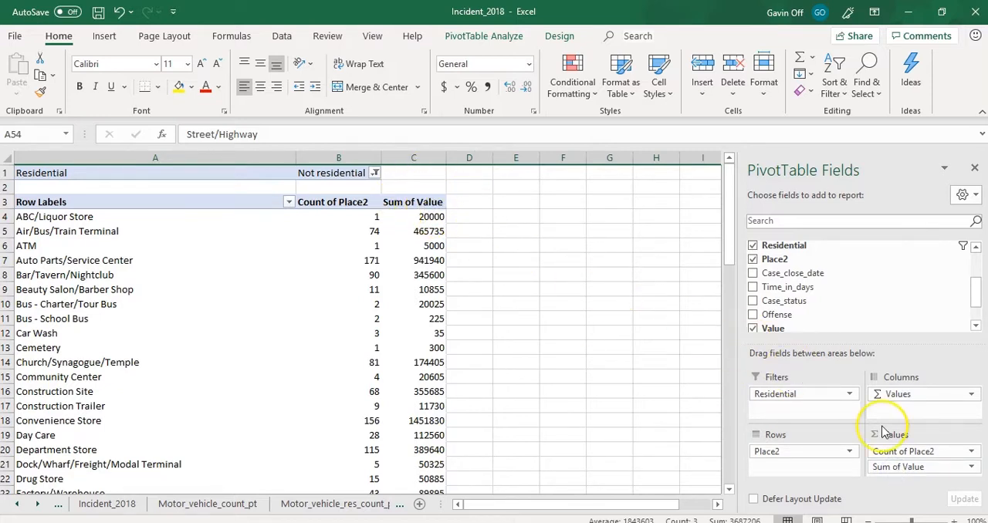
{"action": "left_click", "coordinate": [971, 468]}
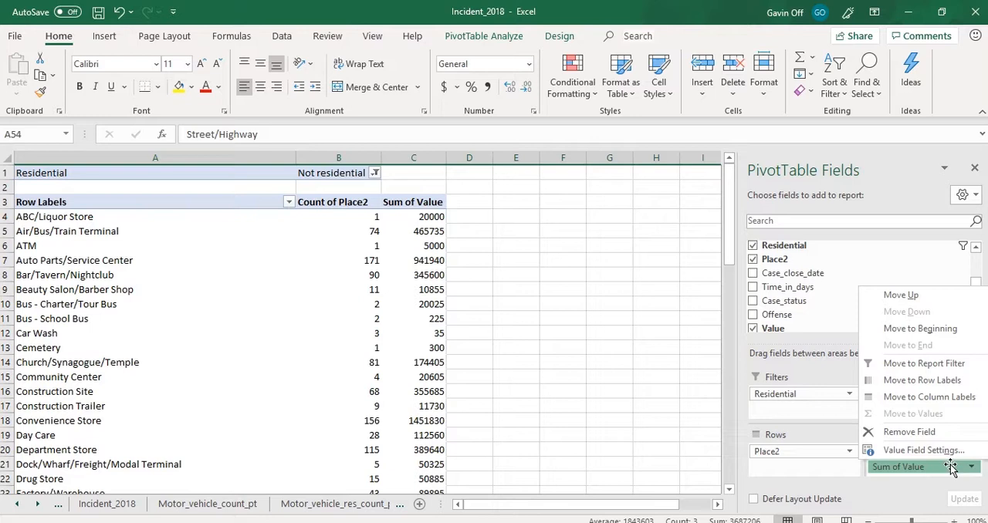
{"action": "left_click", "coordinate": [923, 451]}
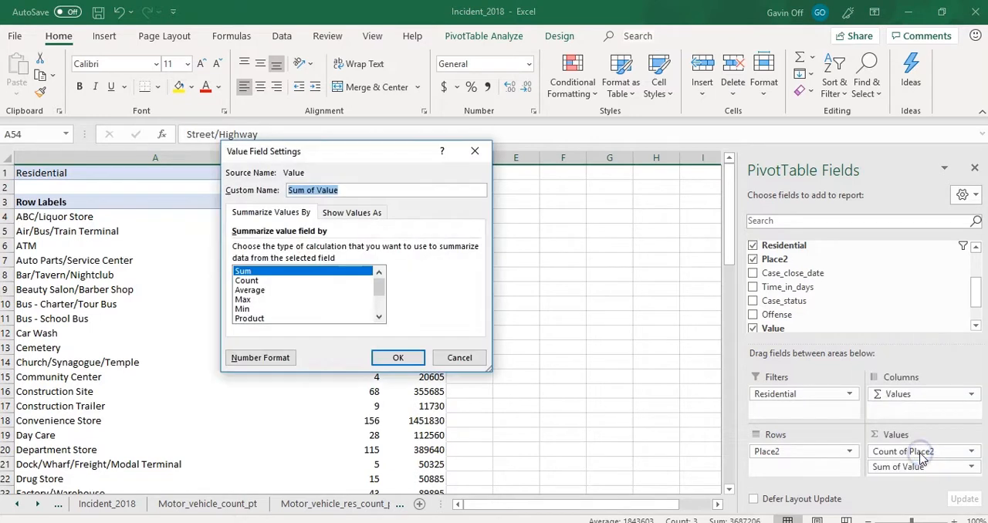
{"action": "left_click", "coordinate": [250, 291]}
{"action": "left_click", "coordinate": [399, 360]}
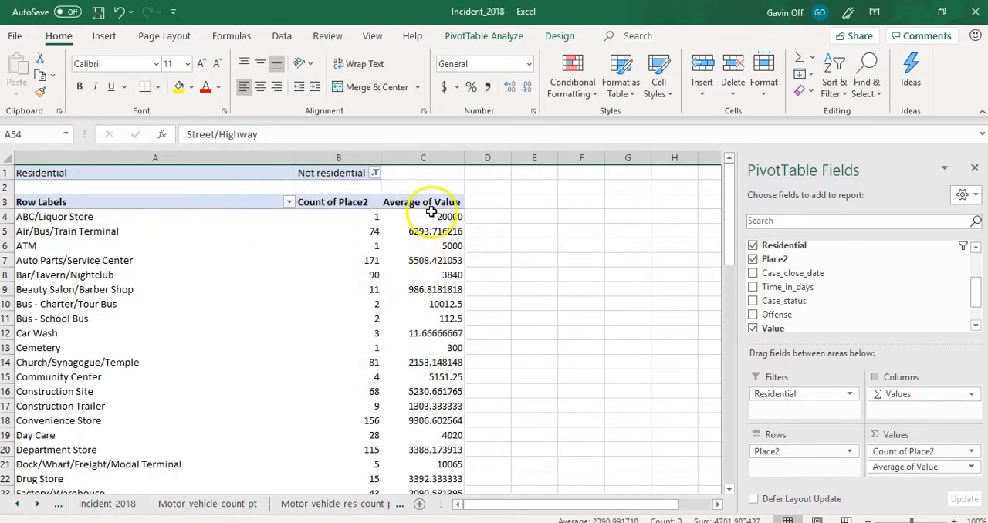
- Format column C, which holds the average values, as Currency
{"action": "left_click", "coordinate": [435, 158]}
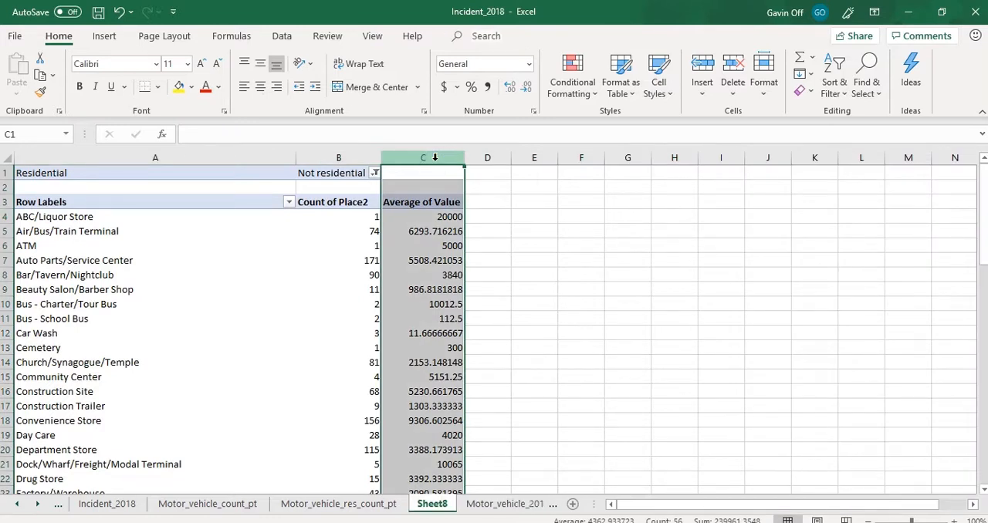
{"action": "left_click", "coordinate": [529, 64]}
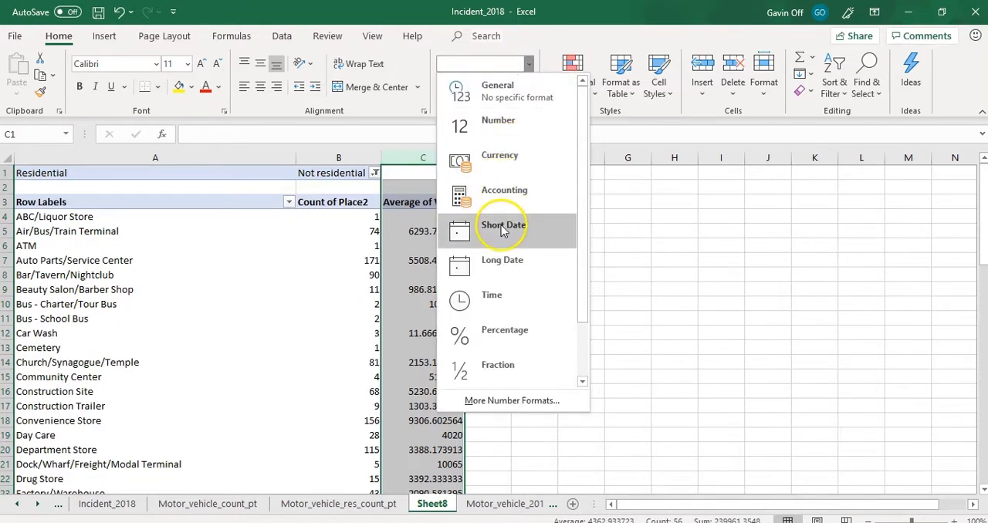
{"action": "left_click", "coordinate": [501, 156]}
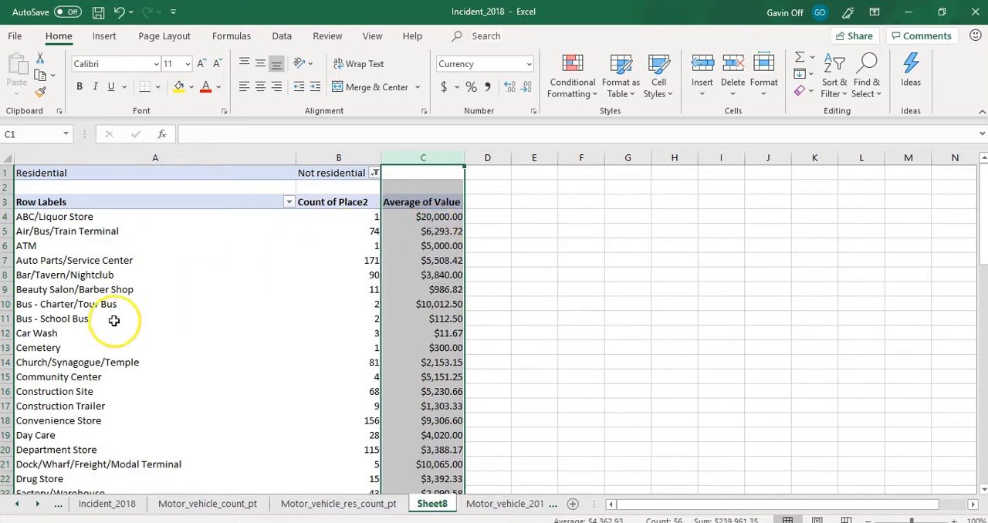
- Extract the detail records behind the Auto Parts/Service Center count onto a separate sheet
{"action": "double_click", "coordinate": [135, 263]}
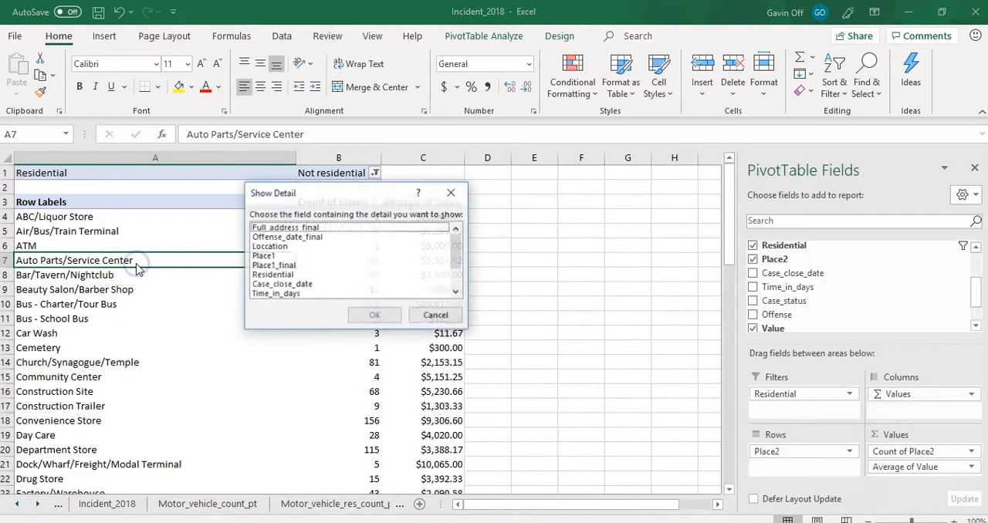
{"action": "left_click", "coordinate": [452, 193]}
{"action": "double_click", "coordinate": [368, 263]}
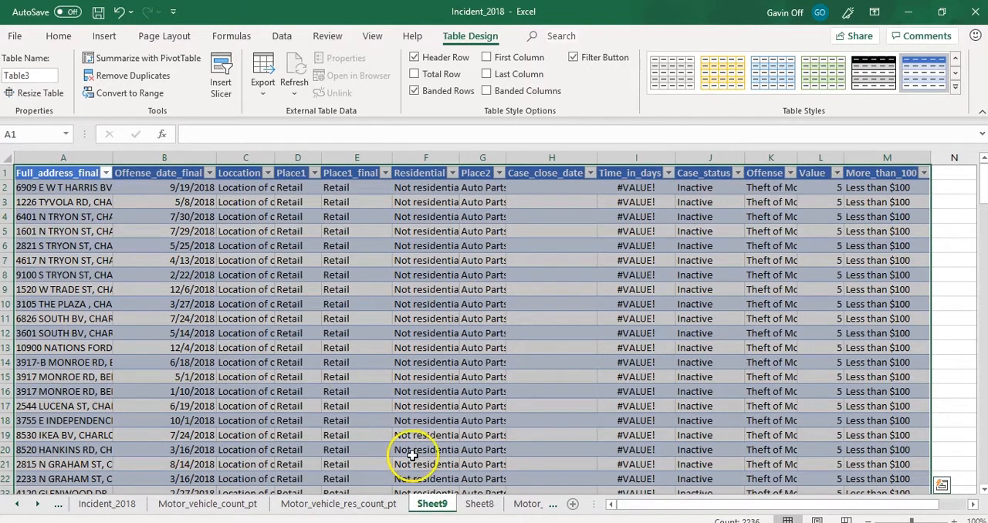
- Delete the sheet holding the extracted Auto Parts/Service Center detail records
{"action": "right_click", "coordinate": [431, 506]}
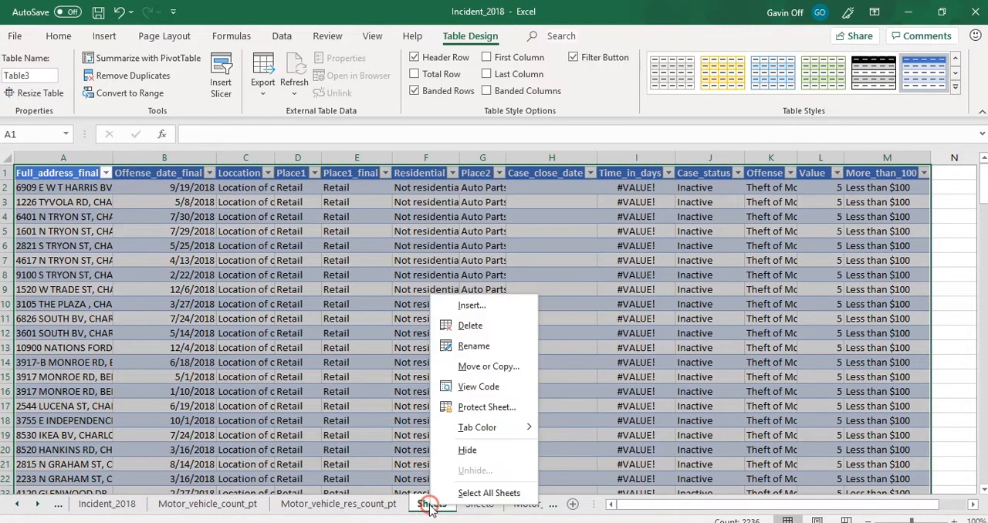
{"action": "left_click", "coordinate": [472, 325]}
{"action": "left_click", "coordinate": [469, 314]}
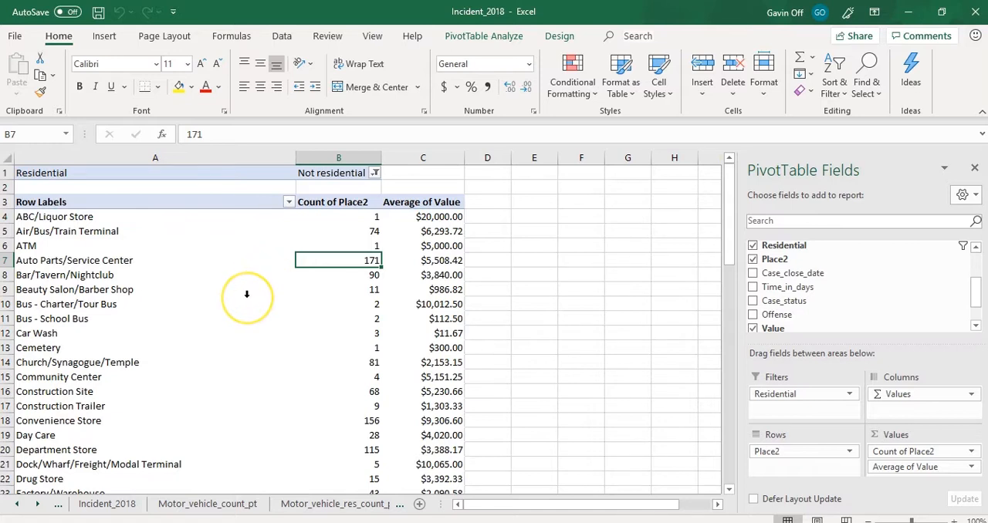
- Sort the non-residential place types in the PivotTable by Count of Place2 from largest to smallest
{"action": "scroll", "coordinate": [246, 294], "scroll_direction": "down", "scroll_amount": 3}
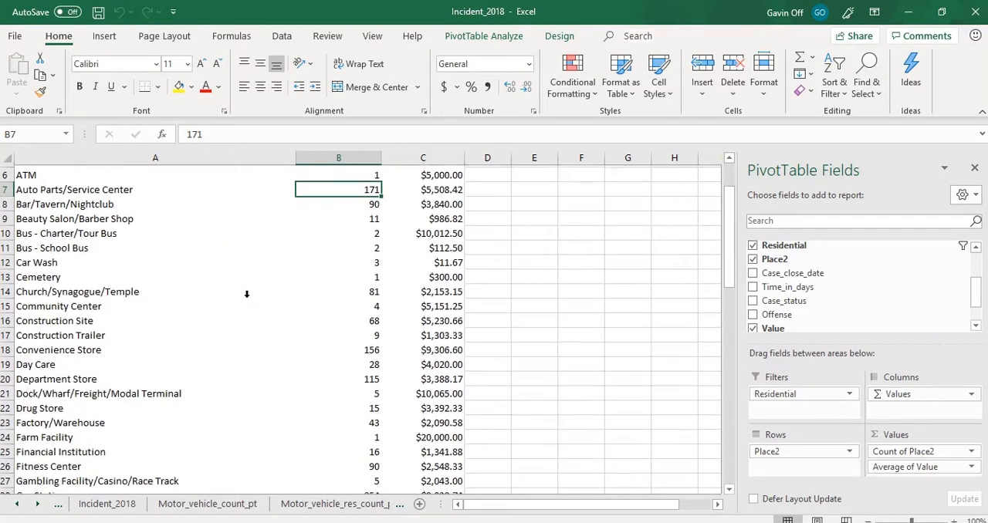
{"action": "scroll", "coordinate": [246, 293], "scroll_direction": "down", "scroll_amount": 3}
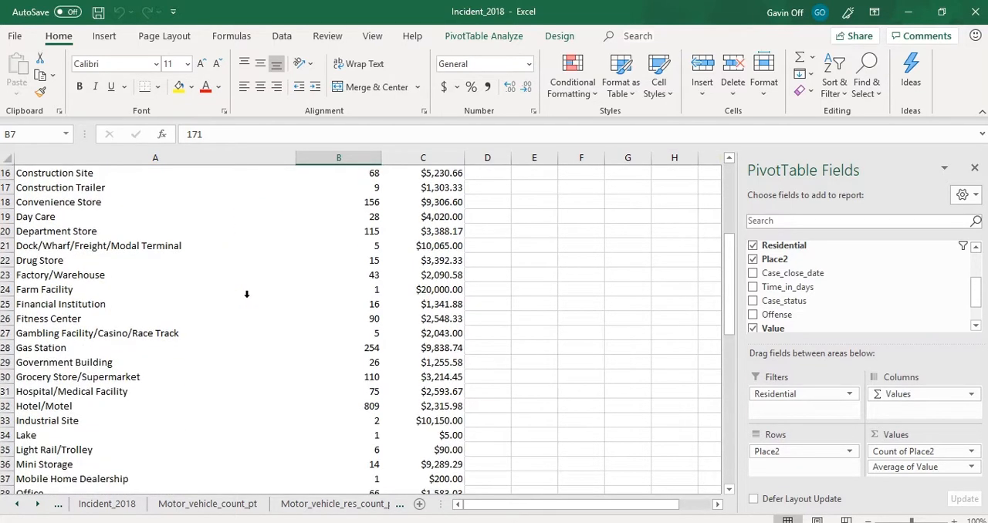
{"action": "scroll", "coordinate": [247, 293], "scroll_direction": "down", "scroll_amount": 4}
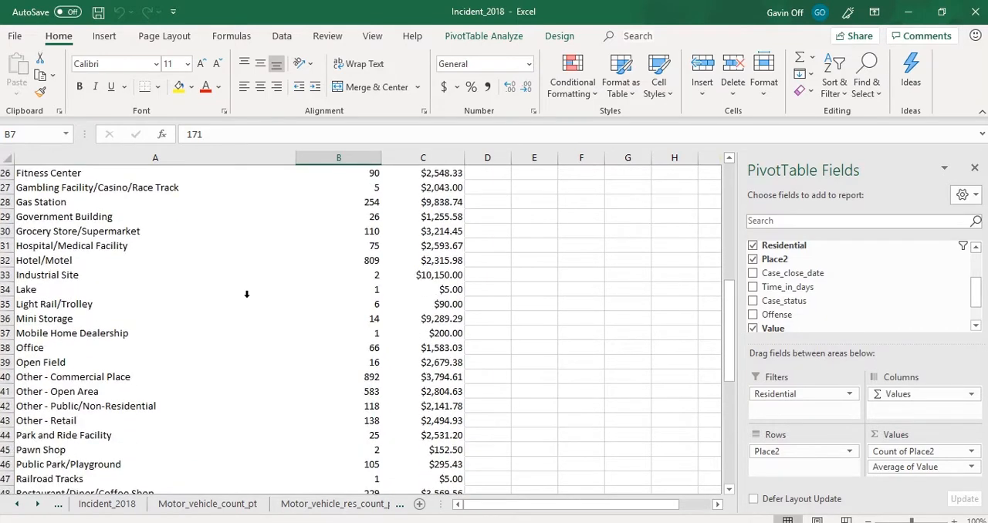
{"action": "scroll", "coordinate": [246, 293], "scroll_direction": "up", "scroll_amount": 7}
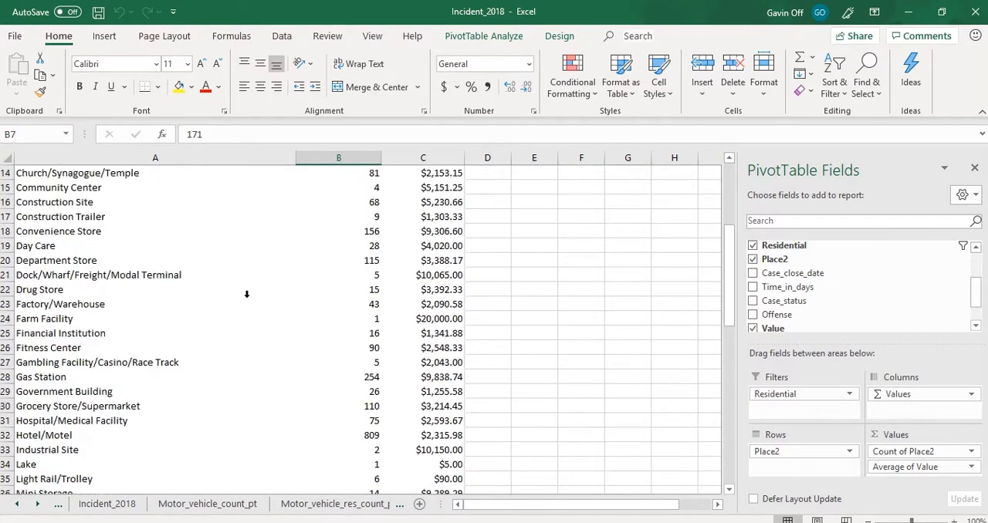
{"action": "scroll", "coordinate": [246, 293], "scroll_direction": "up", "scroll_amount": 3}
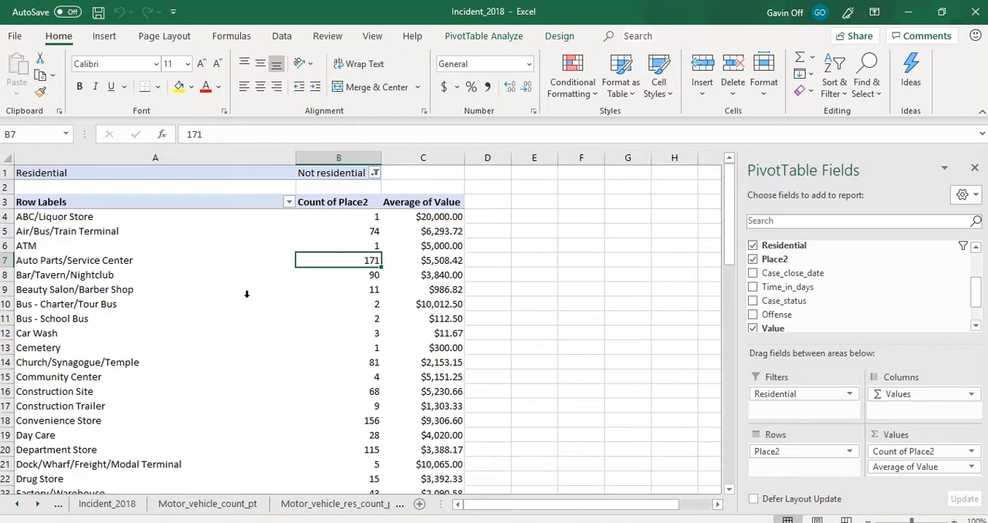
{"action": "left_click", "coordinate": [336, 230]}
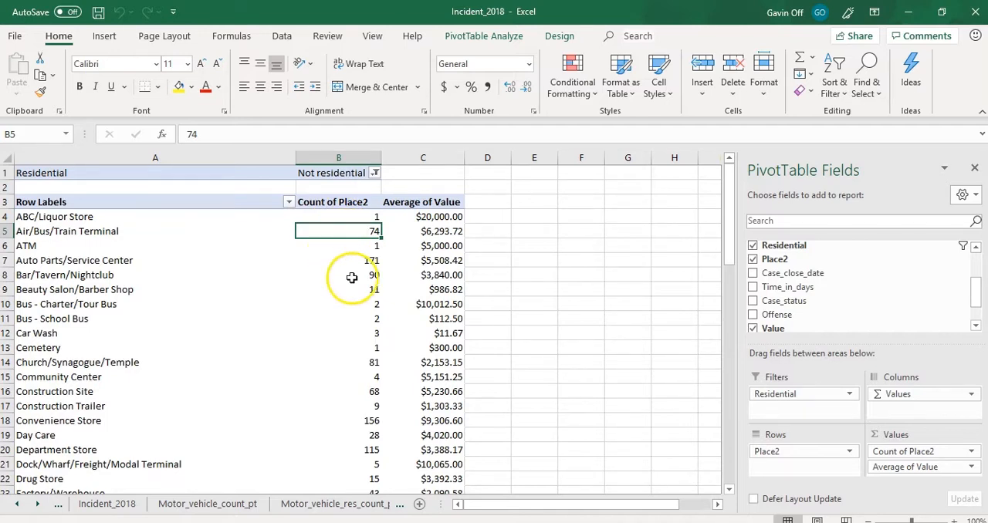
{"action": "left_click", "coordinate": [833, 89]}
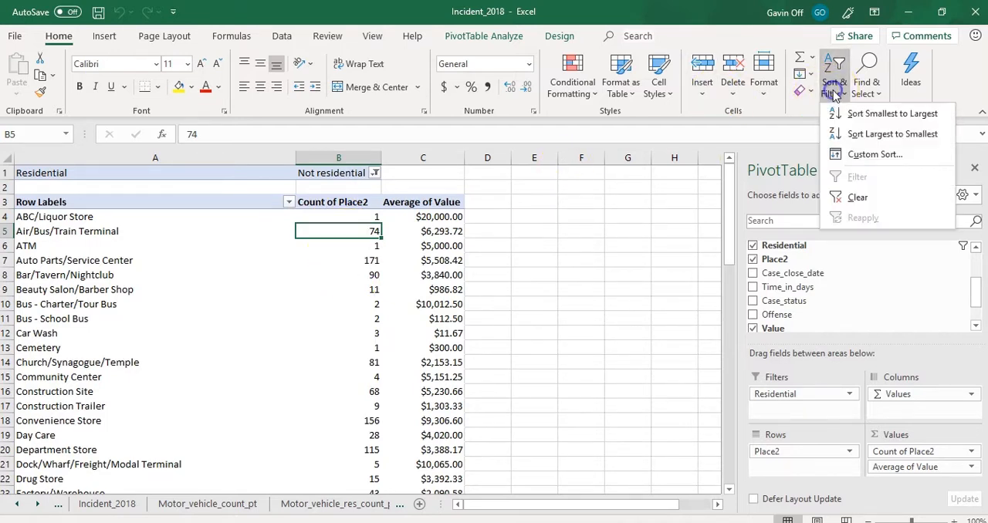
{"action": "left_click", "coordinate": [846, 155]}
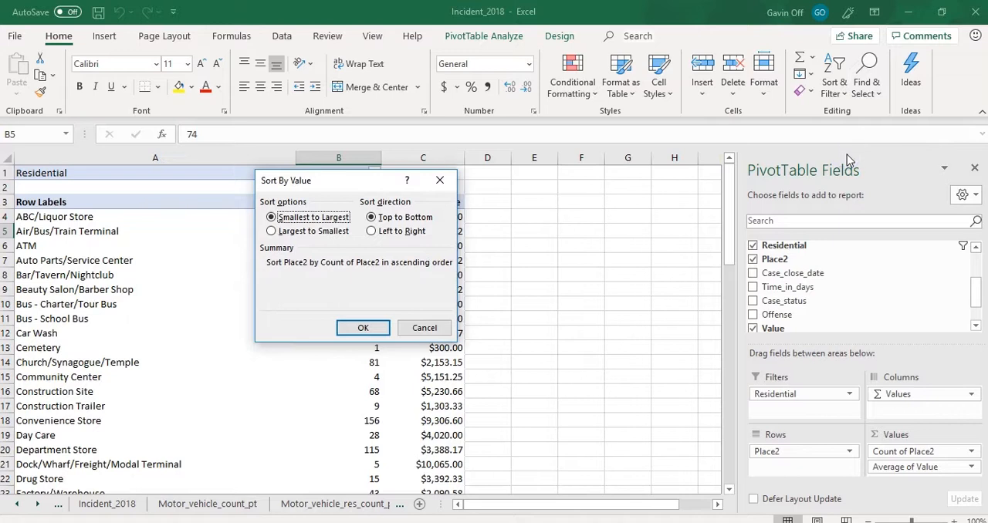
{"action": "left_click", "coordinate": [269, 231]}
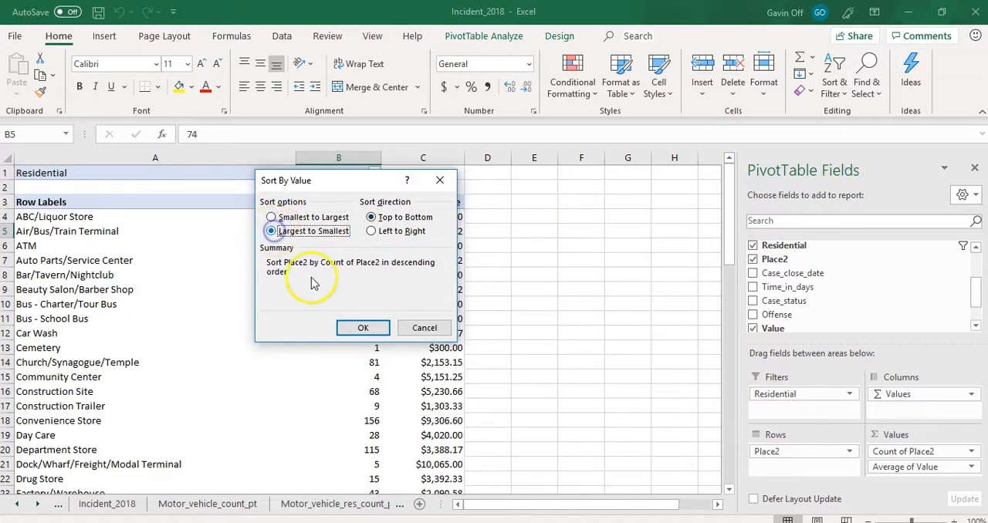
{"action": "left_click", "coordinate": [361, 328]}
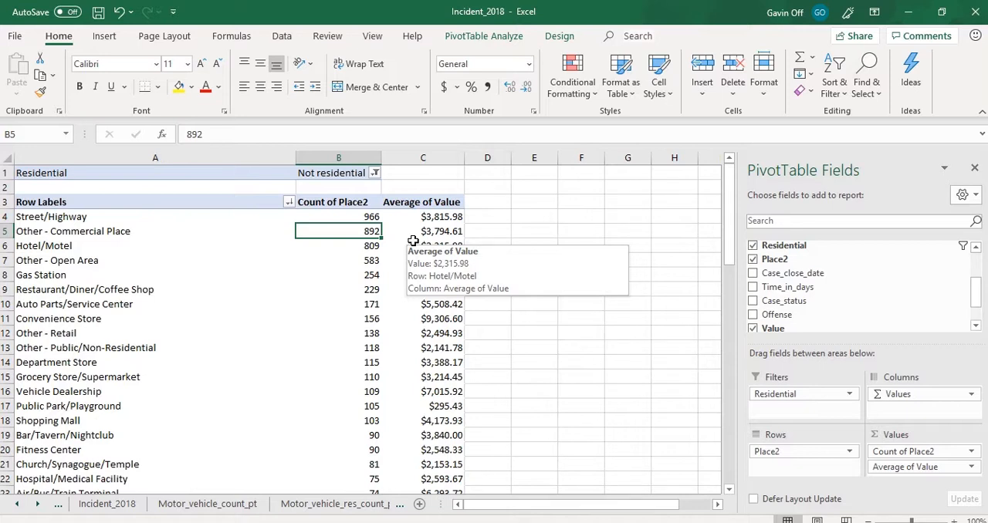
{"action": "left_click", "coordinate": [159, 230]}
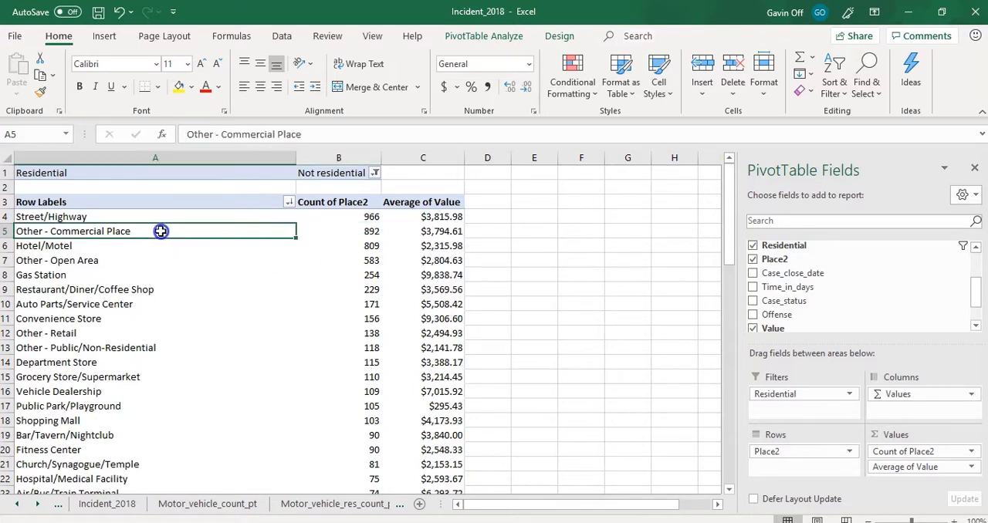
{"action": "left_click", "coordinate": [146, 246]}
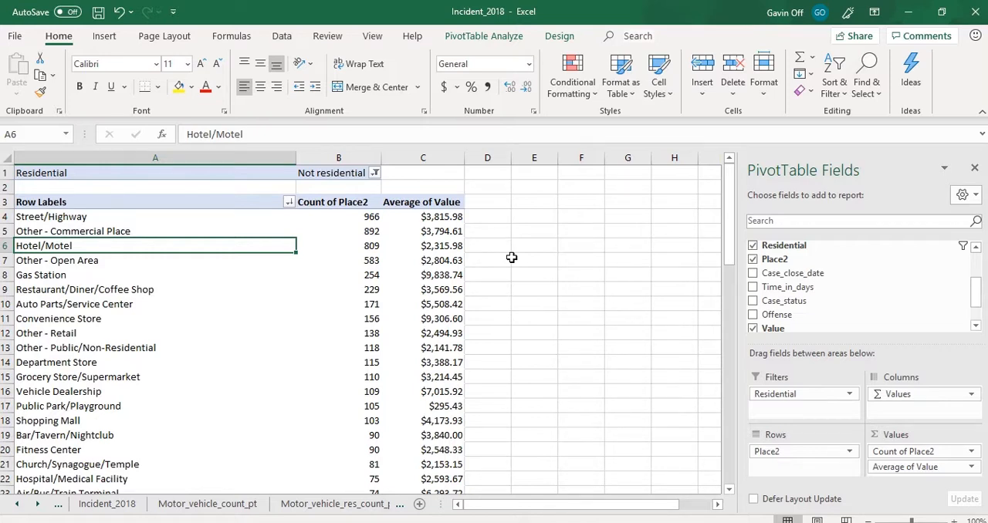
{"action": "left_click", "coordinate": [357, 217]}
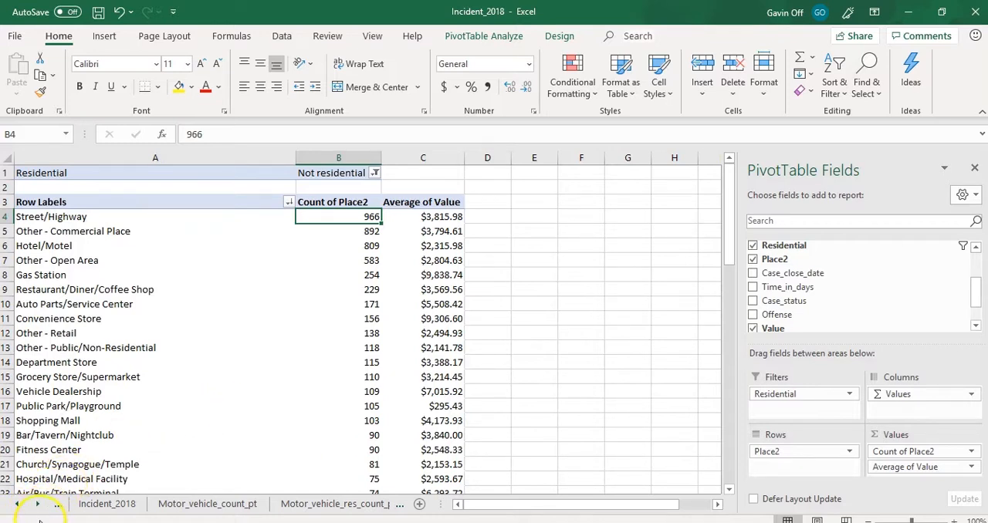
- Rename the non-residential PivotTable's sheet as Motor_vehicle_not_res_count_pt
{"action": "left_click", "coordinate": [231, 504]}
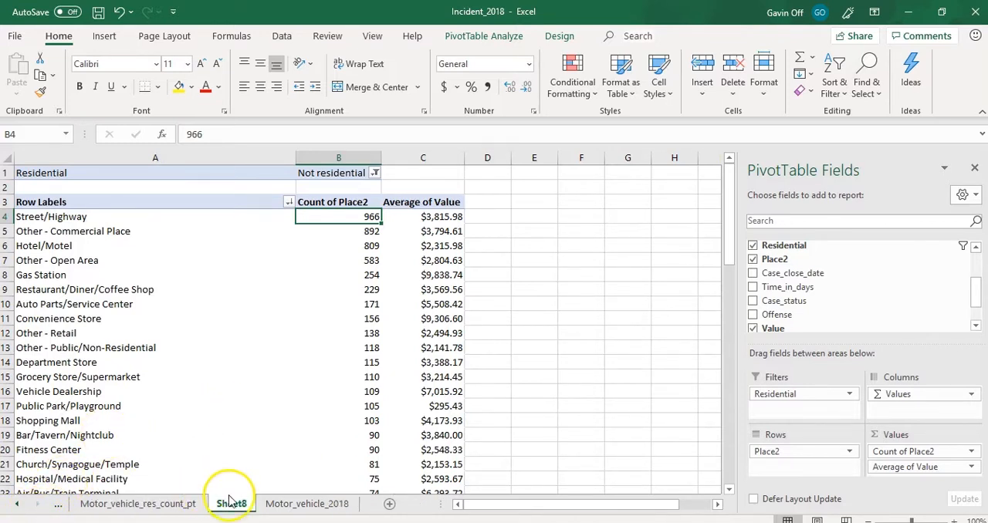
{"action": "double_click", "coordinate": [231, 504]}
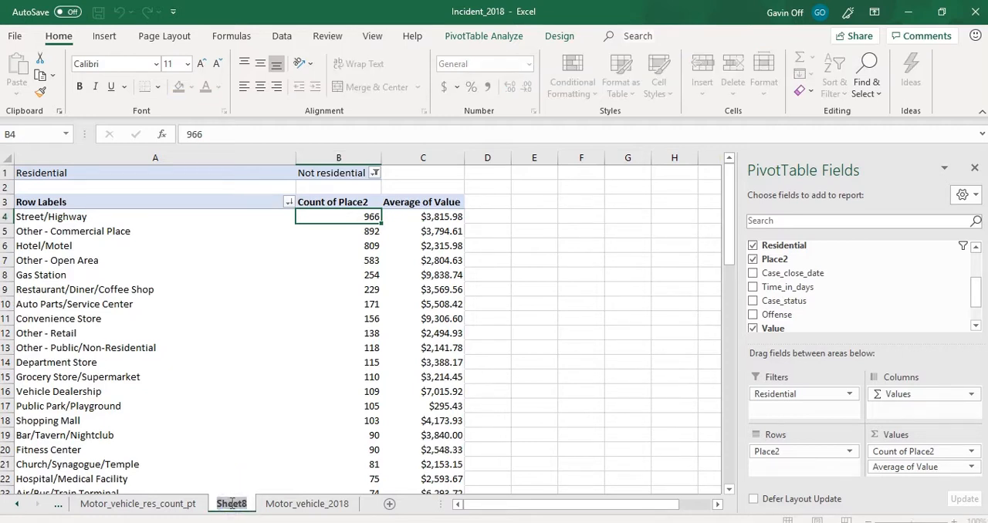
{"action": "type", "text": "N"}
{"action": "key", "text": "BackSpace"}
{"action": "type", "text": "Mo"}
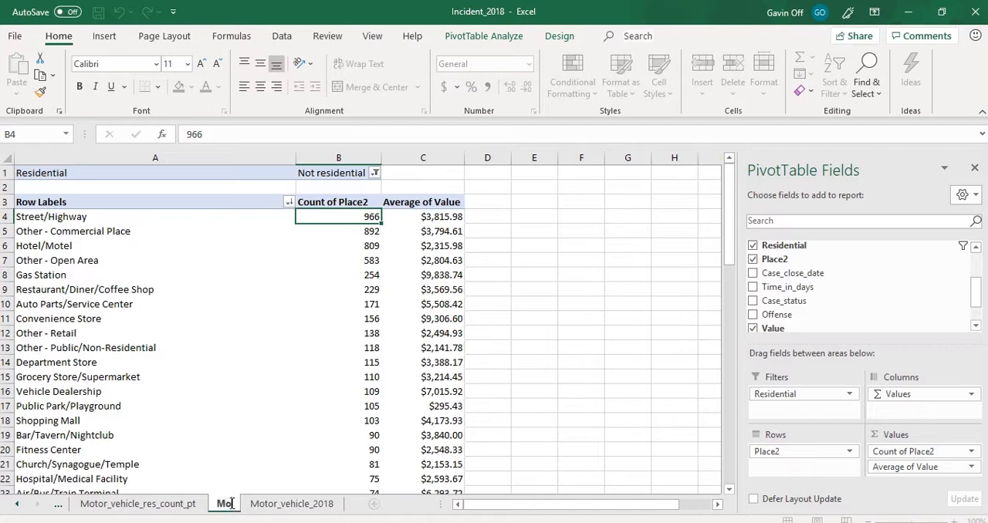
{"action": "type", "text": "tor_vehicle"}
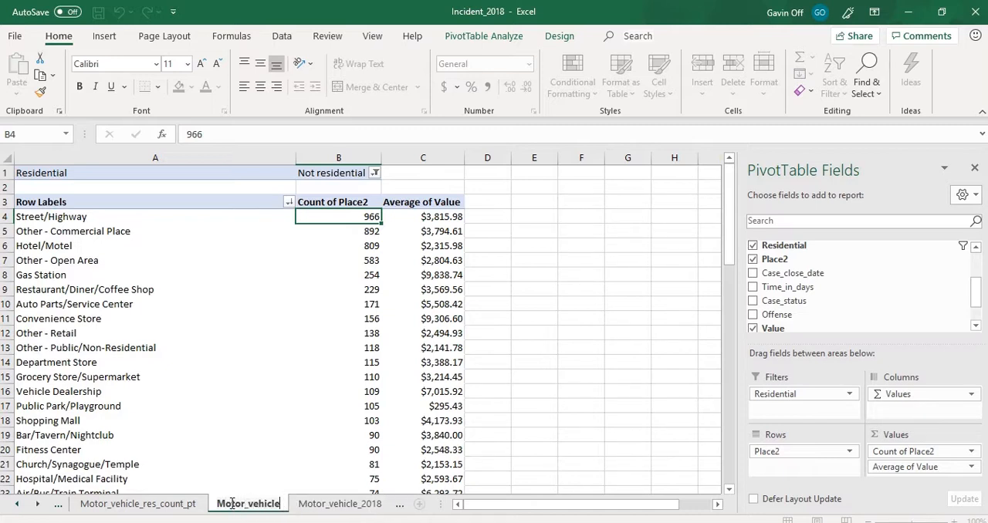
{"action": "type", "text": "_not_res_count"}
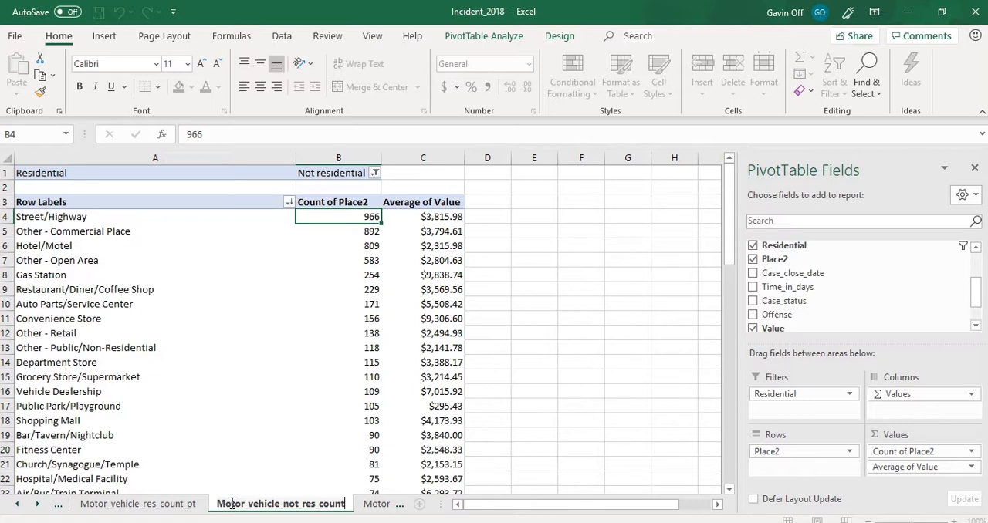
{"action": "type", "text": "_pt"}
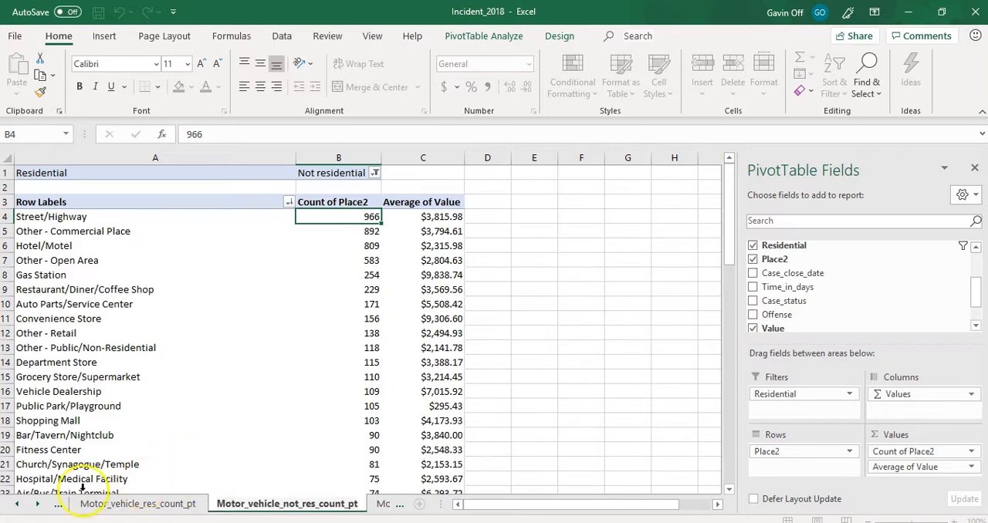
- Create a PivotTable on a new worksheet from the Motor_vehicle_2018 data, range A1:M14030, which includes the ZIP column
{"action": "left_click", "coordinate": [16, 504]}
{"action": "left_click", "coordinate": [16, 504]}
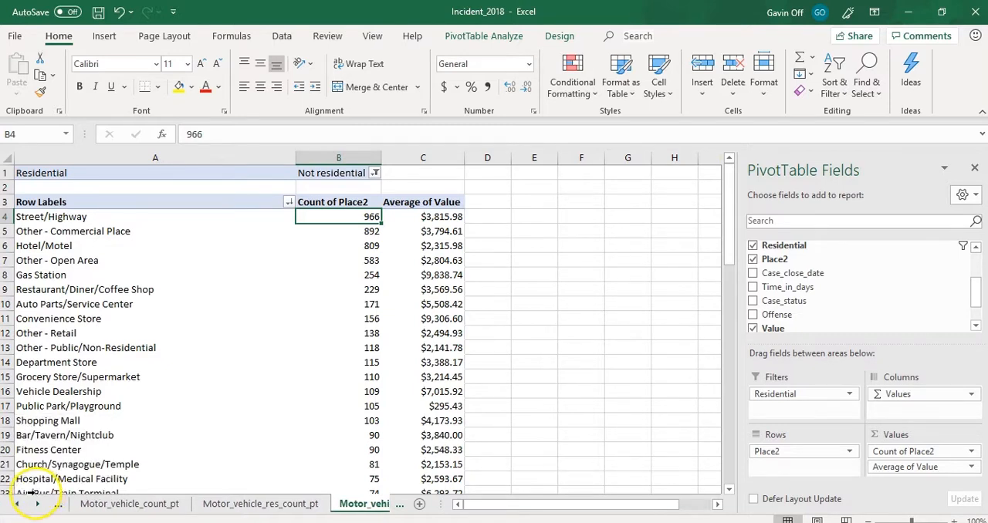
{"action": "left_click", "coordinate": [17, 504]}
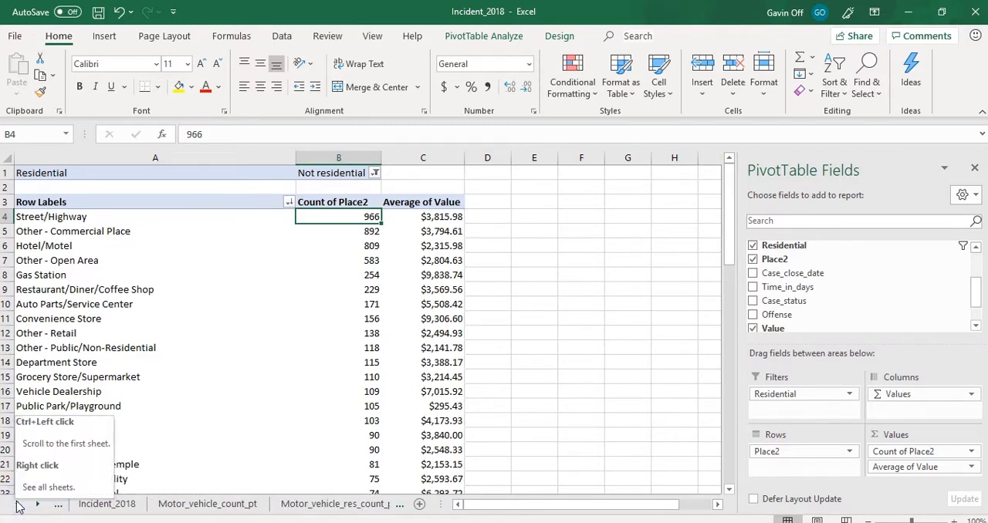
{"action": "left_click", "coordinate": [38, 506]}
{"action": "left_click", "coordinate": [39, 505]}
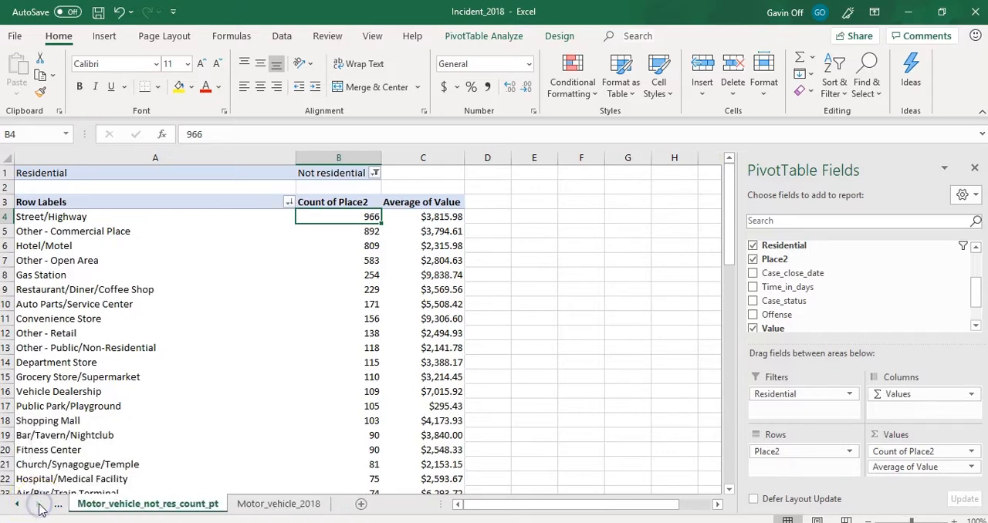
{"action": "left_click", "coordinate": [267, 505]}
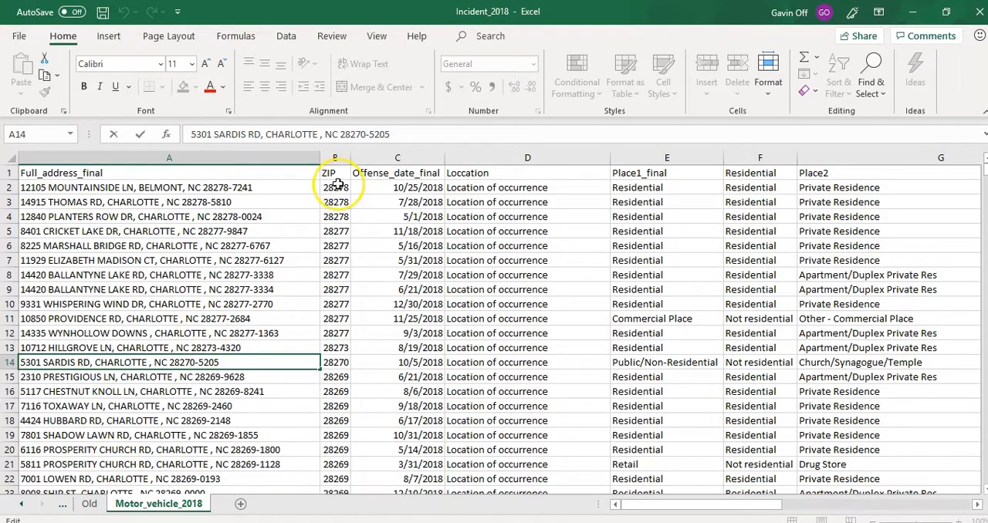
{"action": "left_click", "coordinate": [335, 157]}
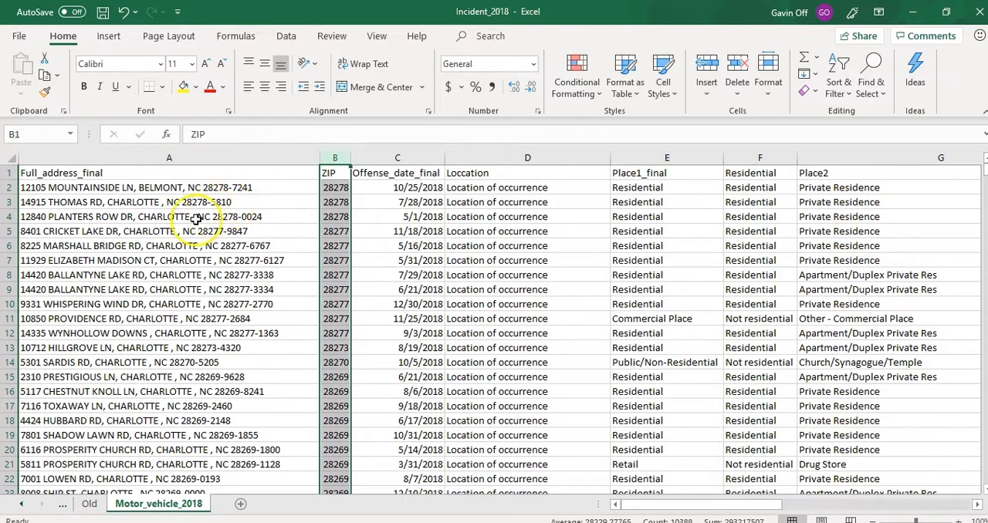
{"action": "left_click", "coordinate": [174, 230]}
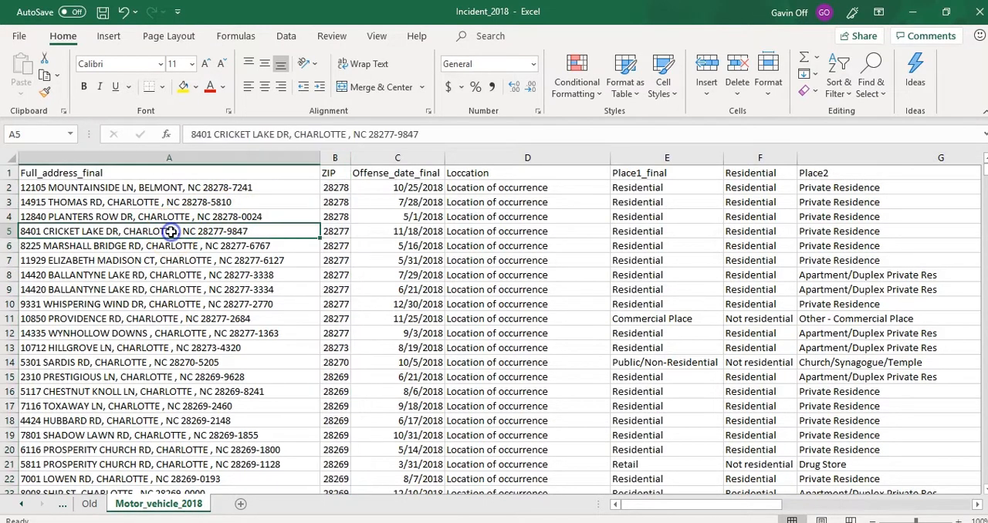
{"action": "left_click", "coordinate": [108, 35]}
{"action": "left_click", "coordinate": [38, 82]}
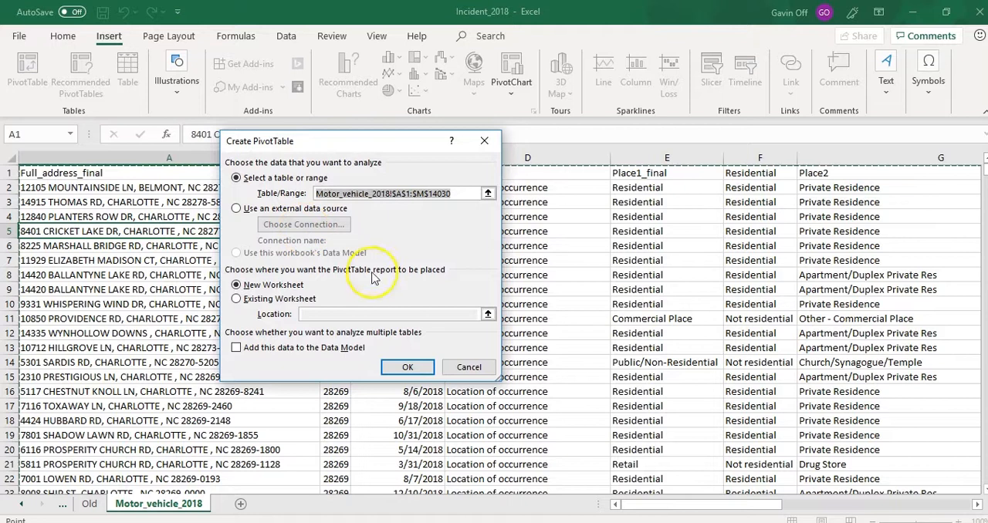
{"action": "left_click", "coordinate": [409, 368]}
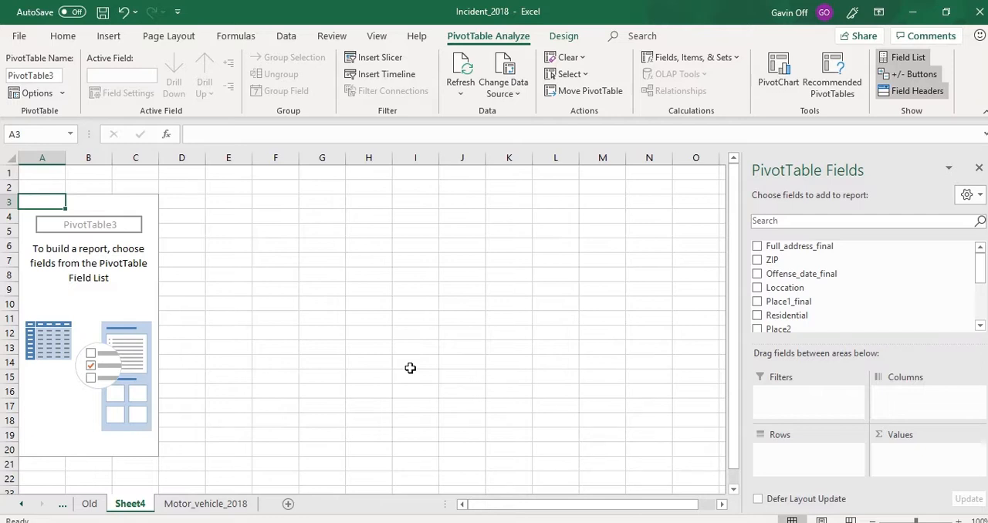
- Add Offense as a report filter to the new PivotTable and restrict it to Motor Vehicle Theft
{"action": "left_click_drag", "start_coordinate": [981, 275], "coordinate": [886, 307]}
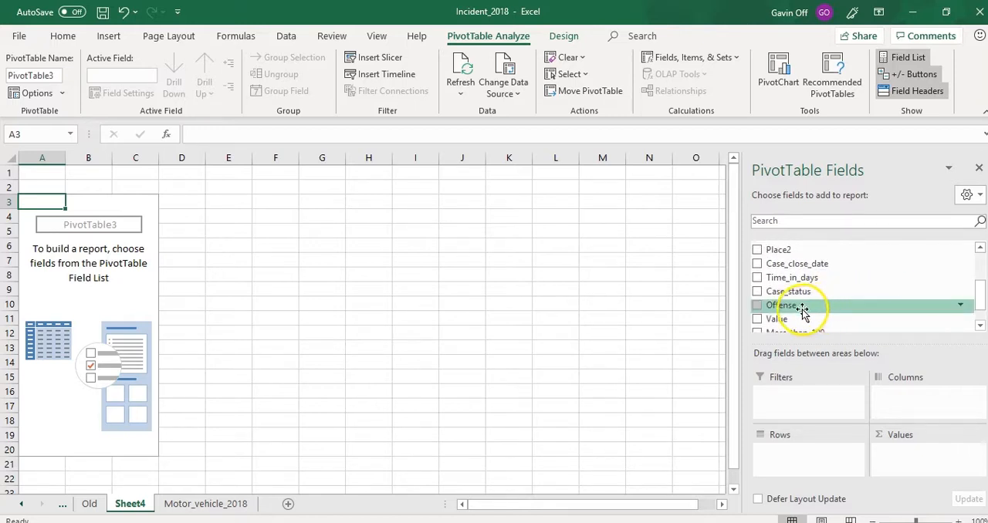
{"action": "left_click_drag", "start_coordinate": [791, 306], "coordinate": [797, 458]}
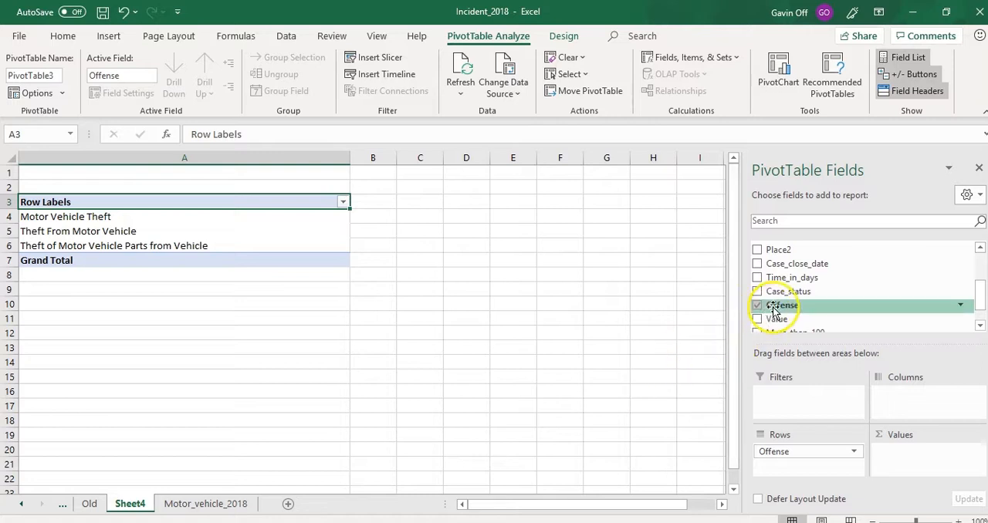
{"action": "left_click_drag", "start_coordinate": [774, 306], "coordinate": [789, 395]}
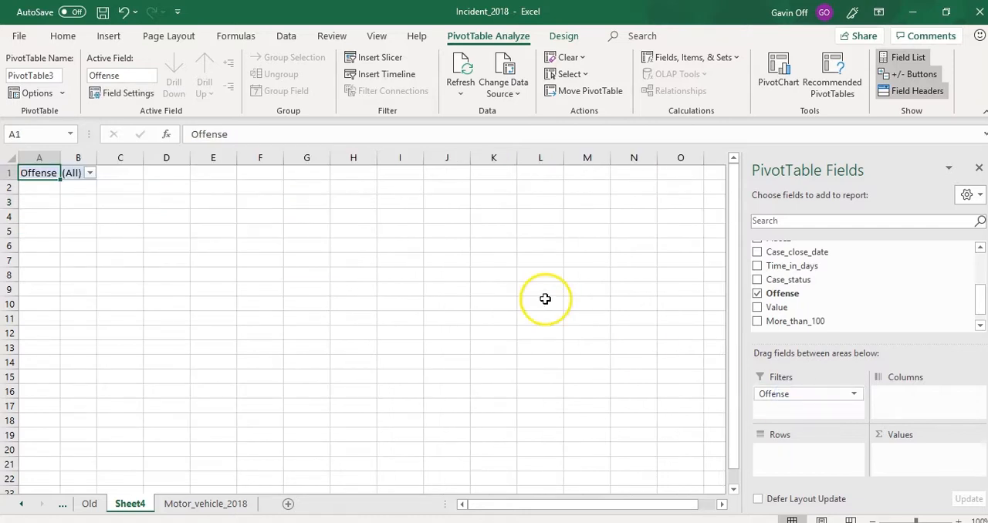
{"action": "left_click", "coordinate": [91, 173]}
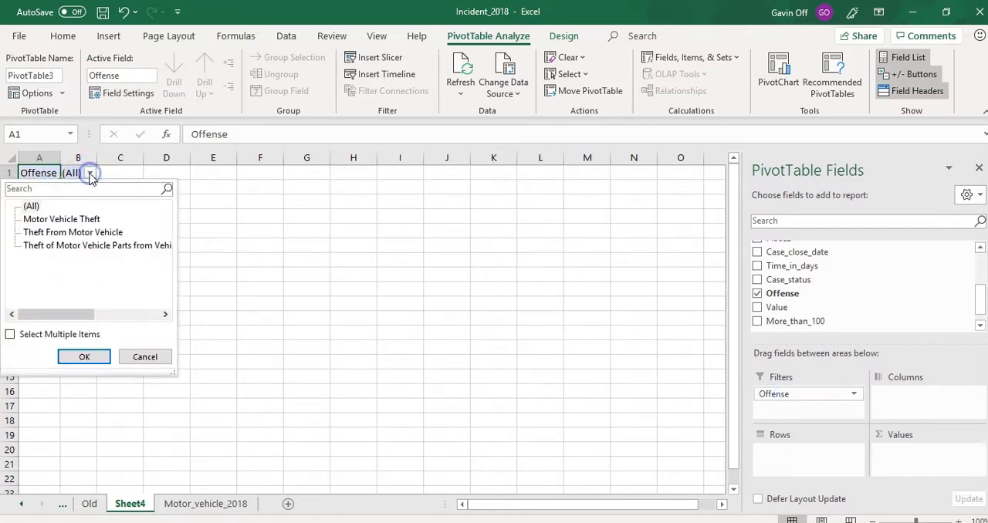
{"action": "left_click", "coordinate": [65, 222]}
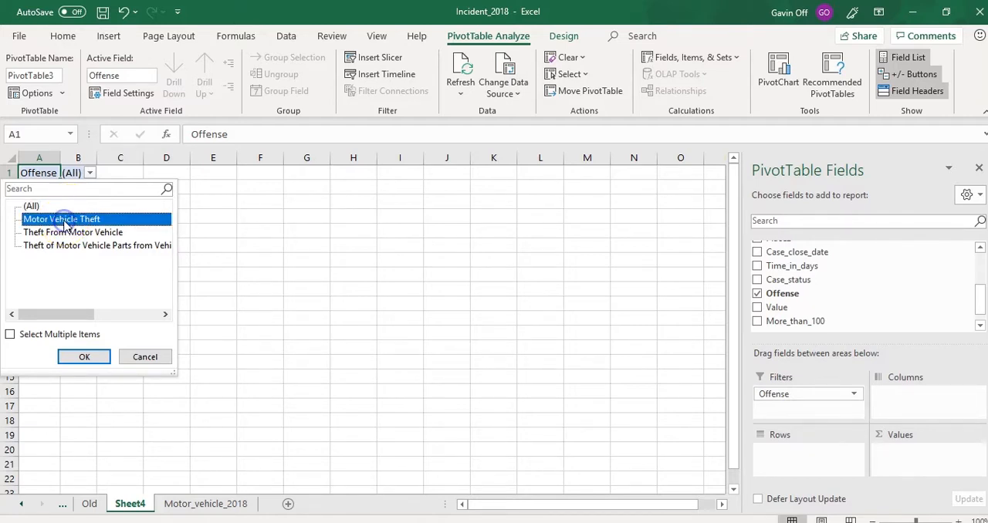
{"action": "left_click", "coordinate": [83, 358]}
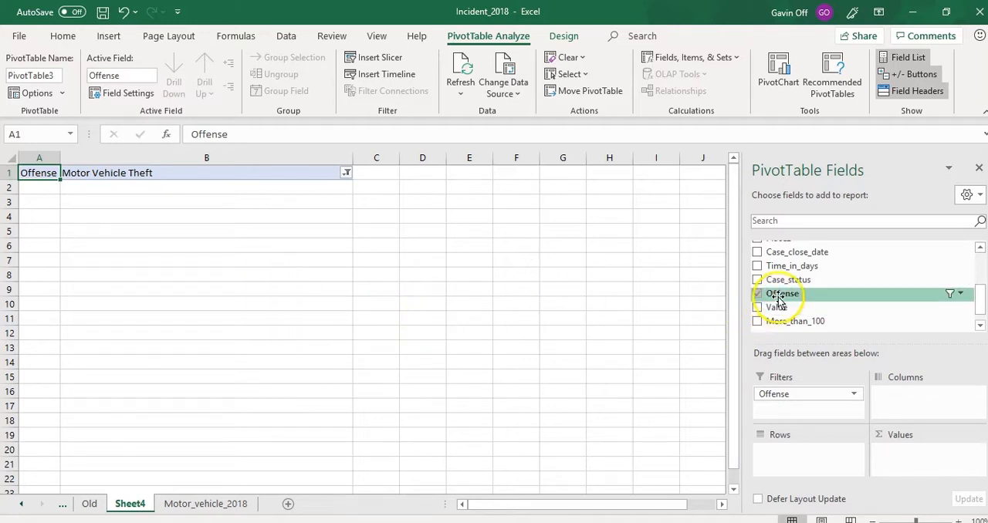
- Add Offense as a counted value and ZIP as the row field so the PivotTable counts offenses per ZIP code
{"action": "left_click_drag", "start_coordinate": [779, 295], "coordinate": [906, 456]}
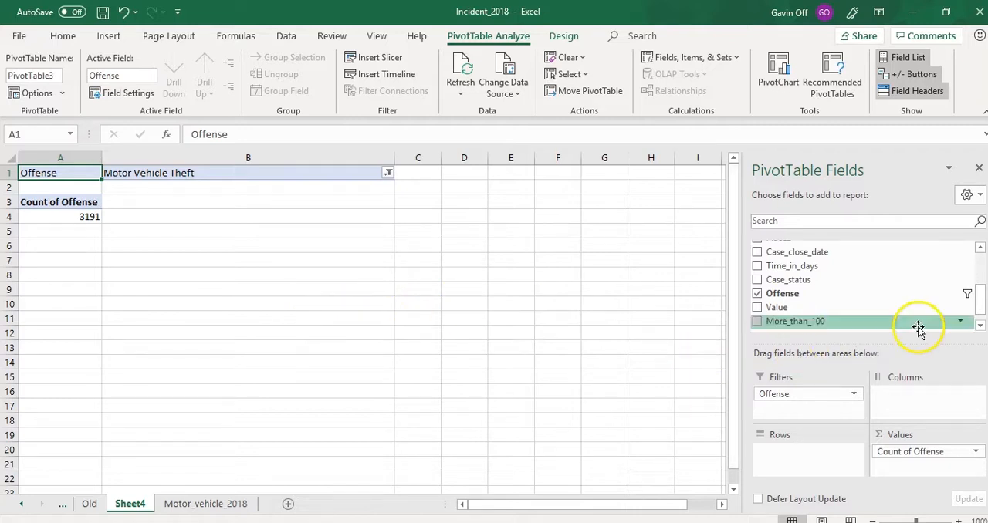
{"action": "left_click_drag", "start_coordinate": [982, 302], "coordinate": [981, 274]}
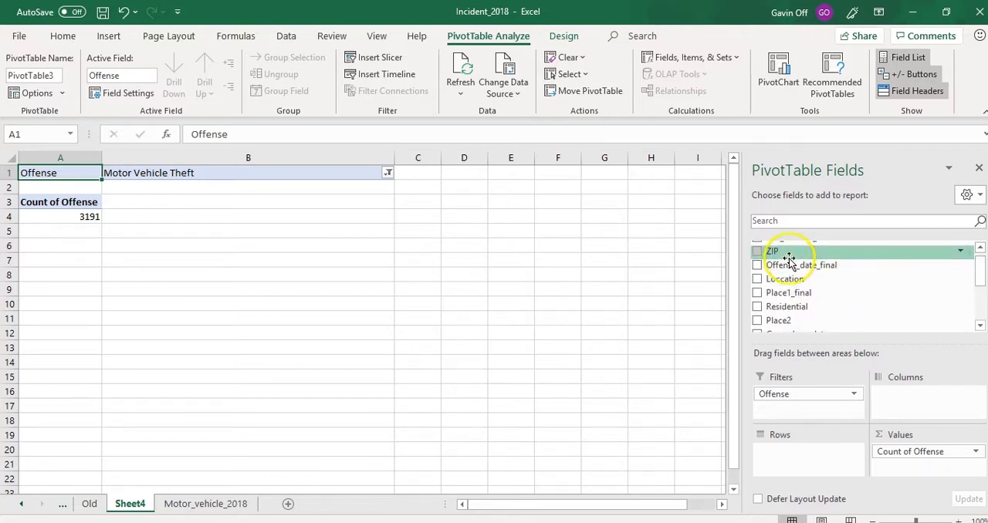
{"action": "left_click_drag", "start_coordinate": [775, 251], "coordinate": [779, 408]}
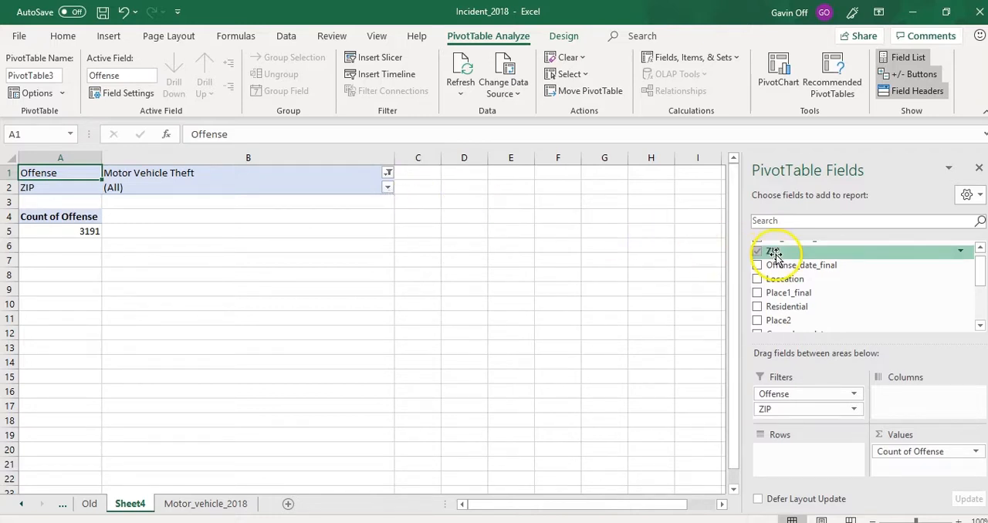
{"action": "left_click_drag", "start_coordinate": [776, 253], "coordinate": [787, 460]}
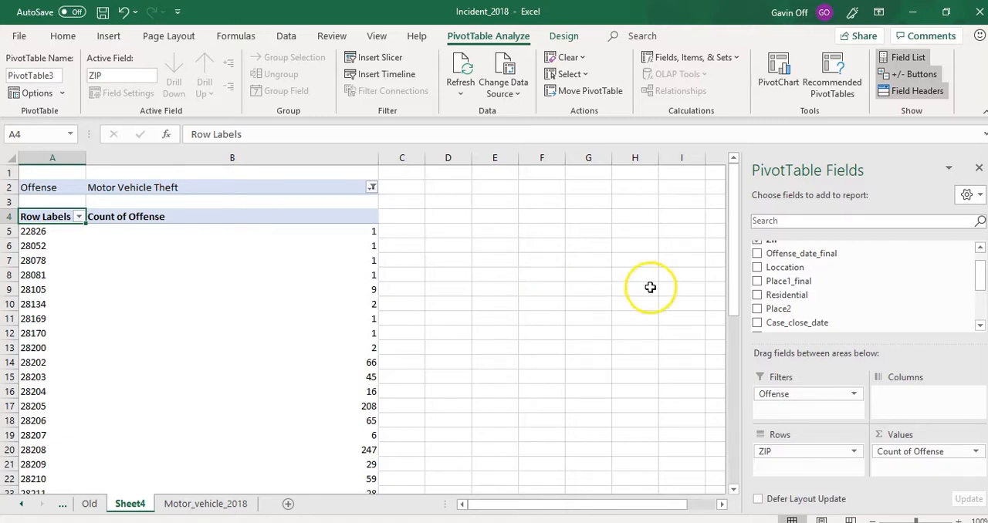
- Sort the ZIP codes in the PivotTable by Count of Offense from largest to smallest
{"action": "mouse_move", "coordinate": [733, 243]}
{"action": "left_mouse_down"}
{"action": "mouse_move", "coordinate": [730, 263]}
{"action": "mouse_move", "coordinate": [730, 249]}
{"action": "left_mouse_up"}
{"action": "left_click", "coordinate": [359, 231]}
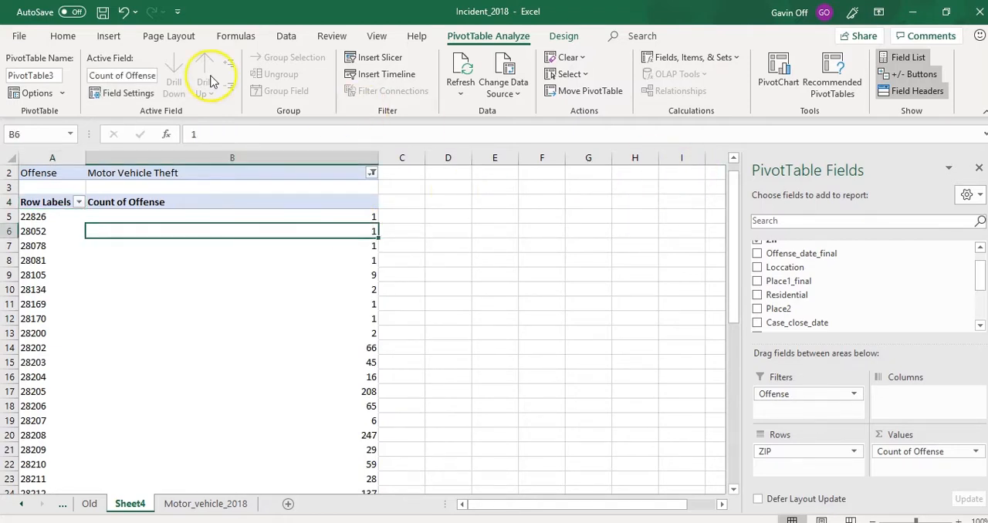
{"action": "left_click", "coordinate": [63, 34]}
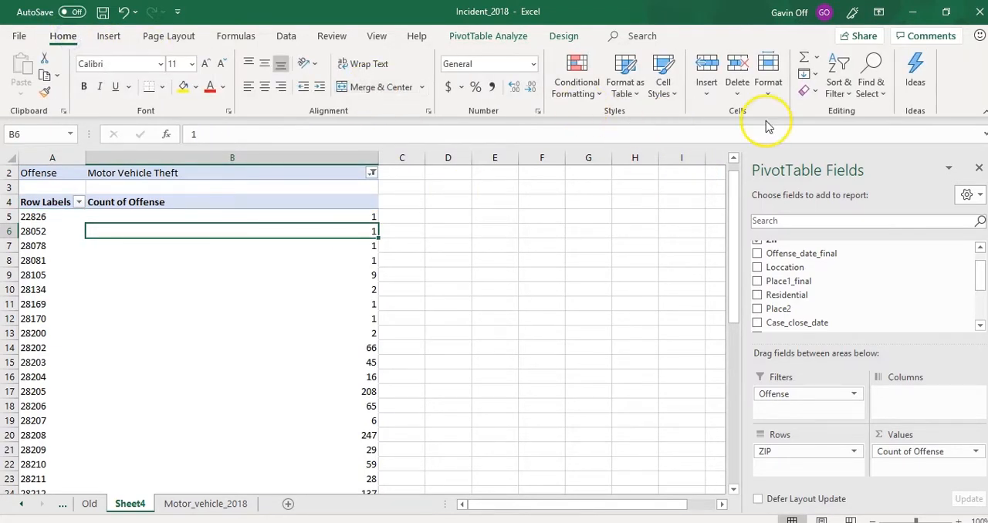
{"action": "left_click", "coordinate": [840, 87]}
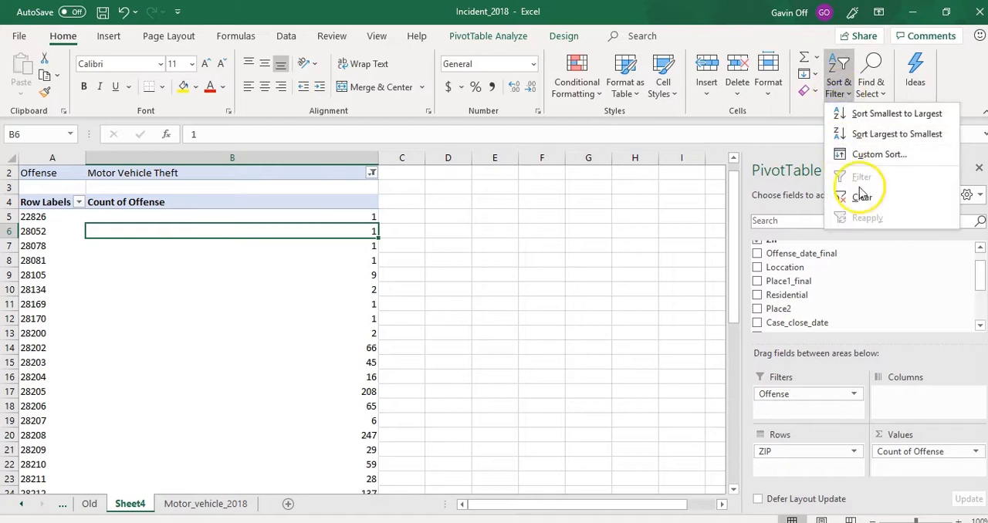
{"action": "left_click", "coordinate": [872, 155]}
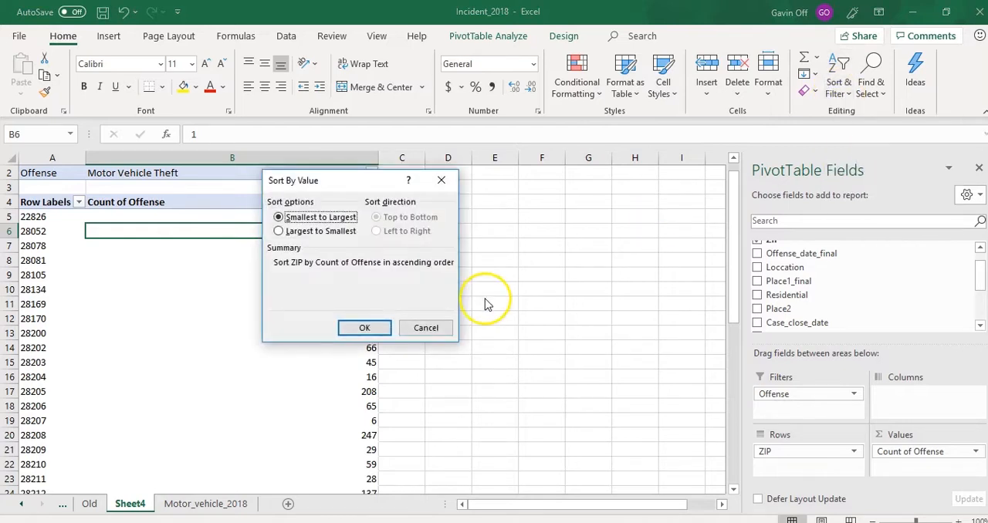
{"action": "left_click", "coordinate": [279, 230]}
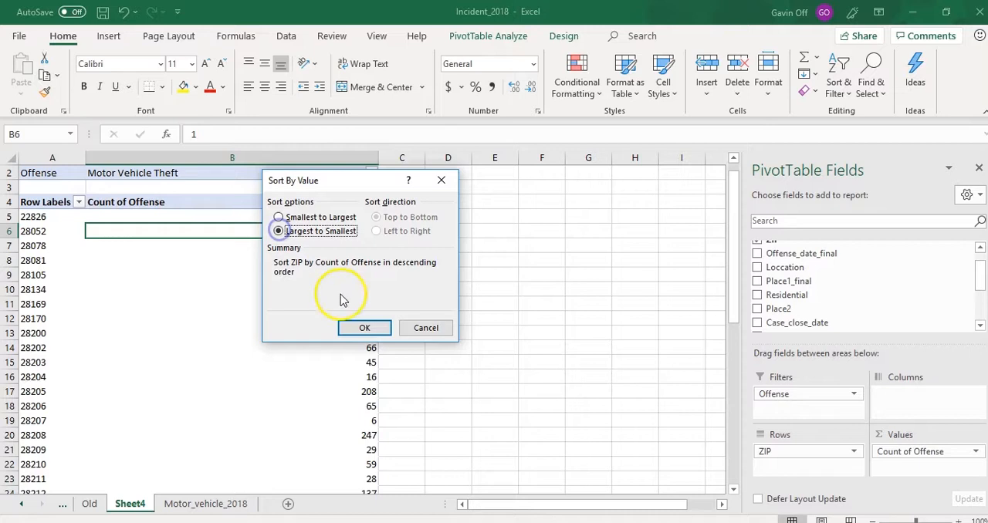
{"action": "left_click", "coordinate": [361, 328]}
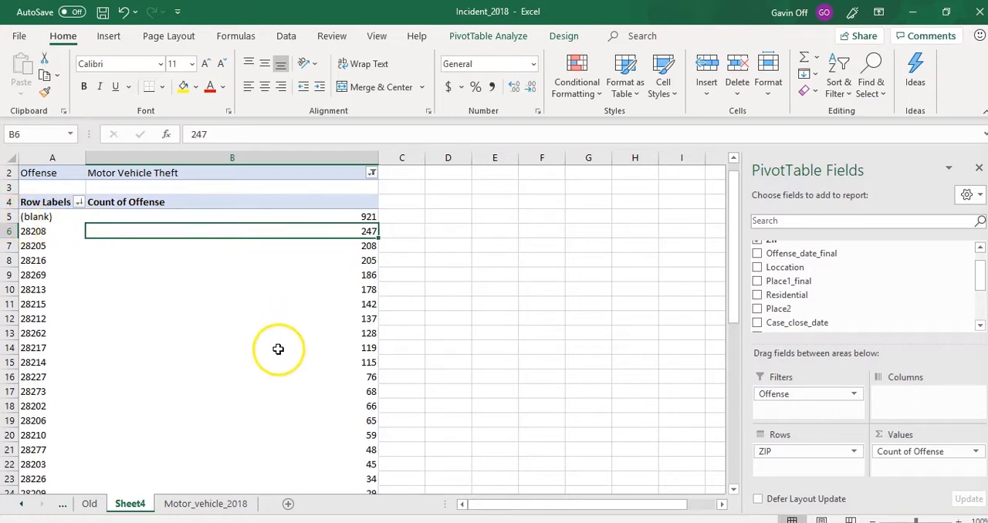
- Examine the addresses with blank ZIP entries in the Motor_vehicle_2018 data, and return to the ZIP PivotTable on Sheet4
{"action": "left_click", "coordinate": [218, 504]}
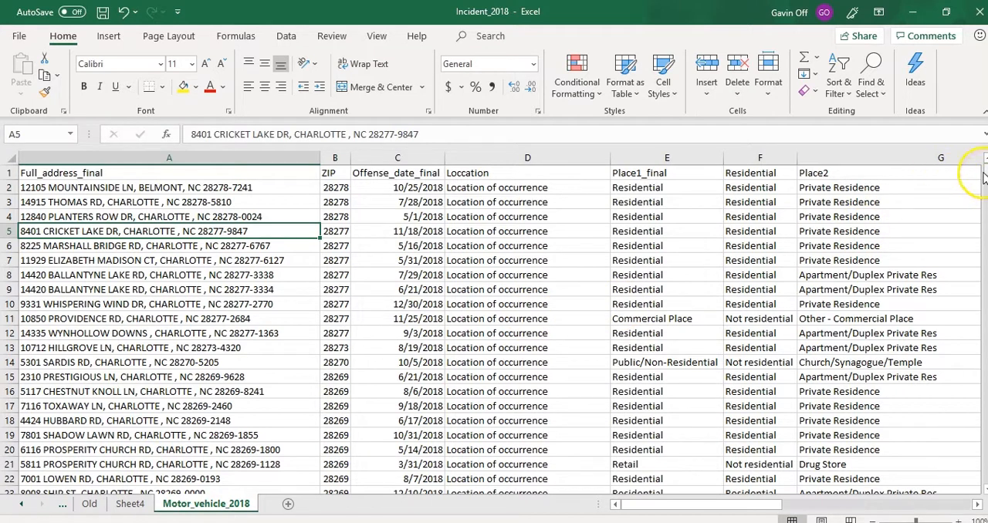
{"action": "left_click_drag", "start_coordinate": [983, 177], "coordinate": [984, 187]}
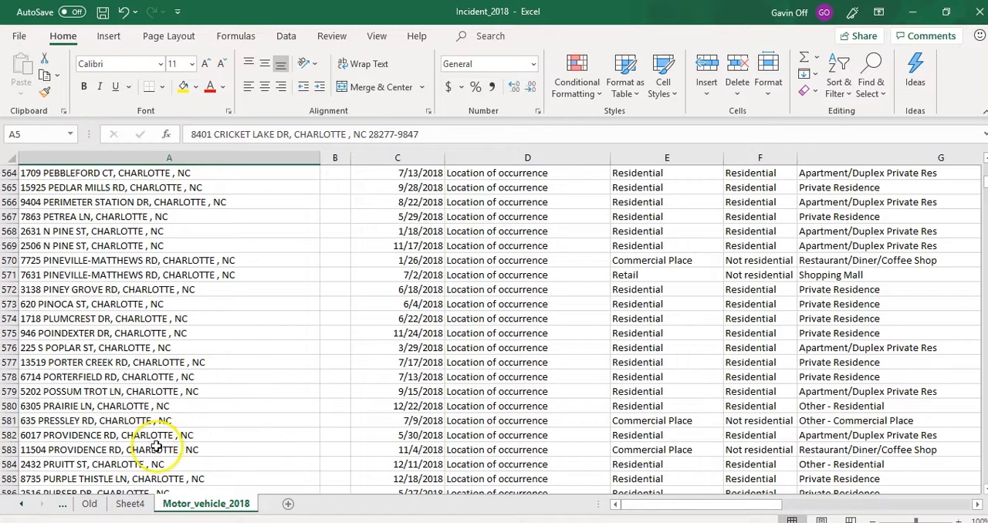
{"action": "left_click", "coordinate": [131, 504]}
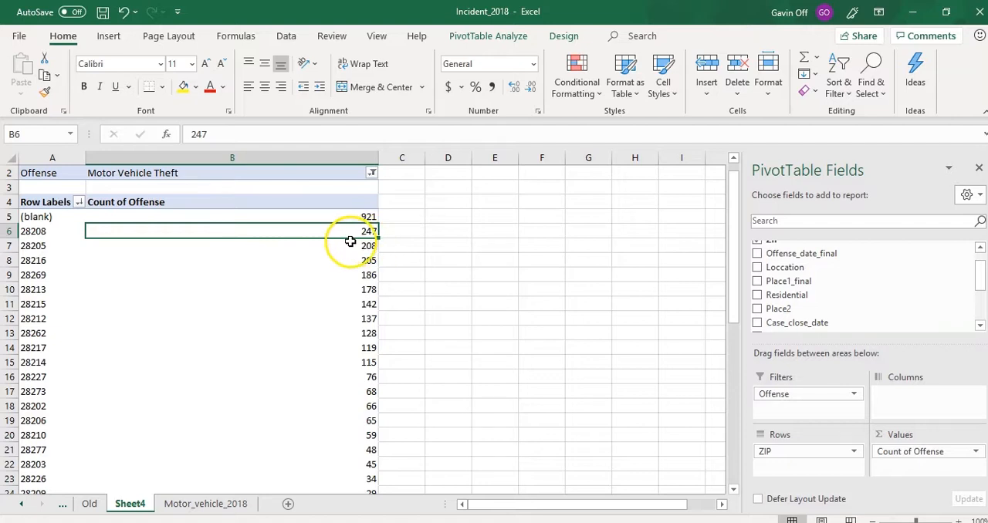
{"action": "mouse_move", "coordinate": [331, 256]}
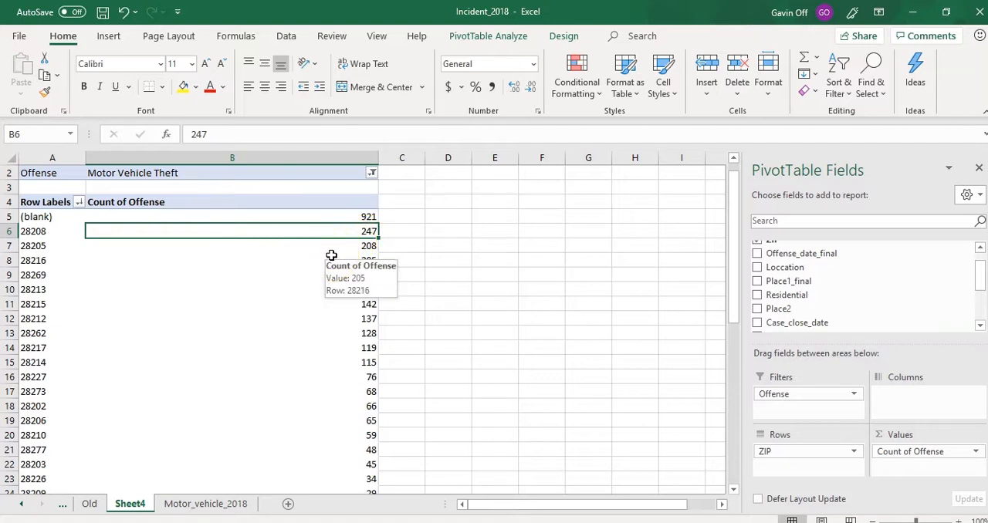
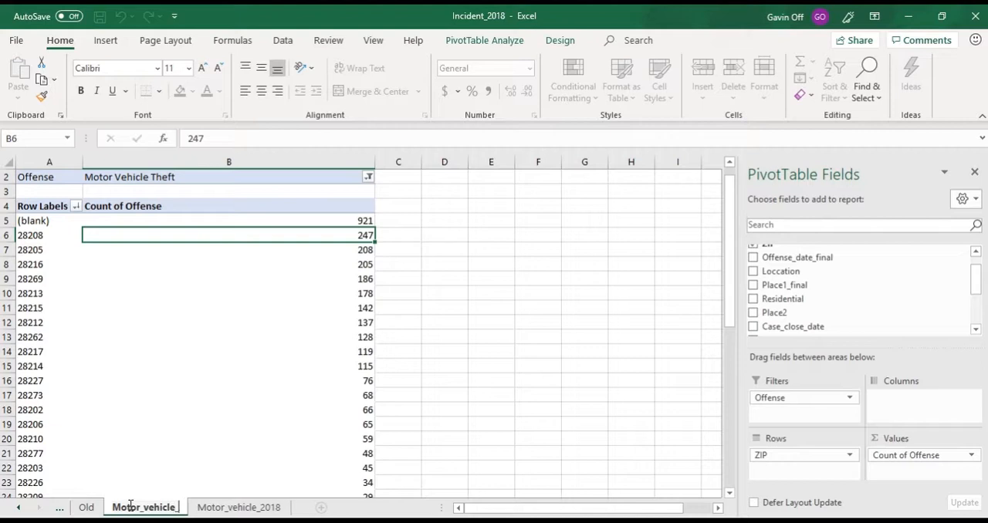
- Rename the ZIP PivotTable sheet as Motor_vehicle_zip_pt and go to the first rows of the Motor_vehicle_2018 data
{"action": "type", "text": "pt"}
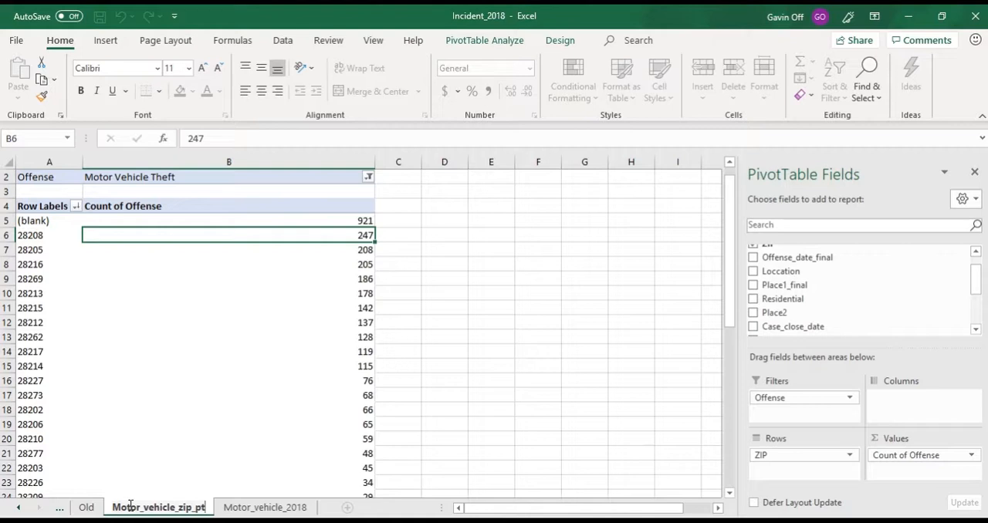
{"action": "left_click", "coordinate": [243, 507]}
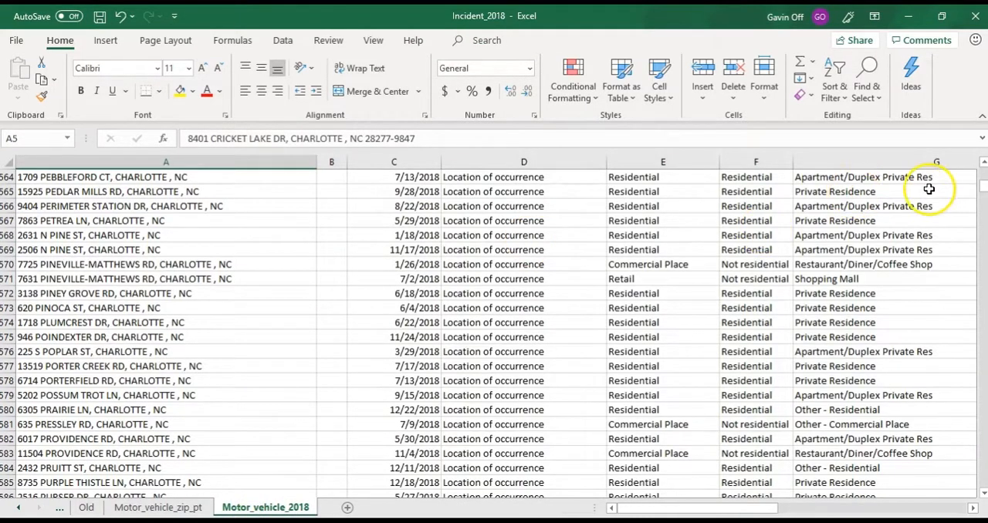
{"action": "left_click_drag", "start_coordinate": [979, 195], "coordinate": [981, 160]}
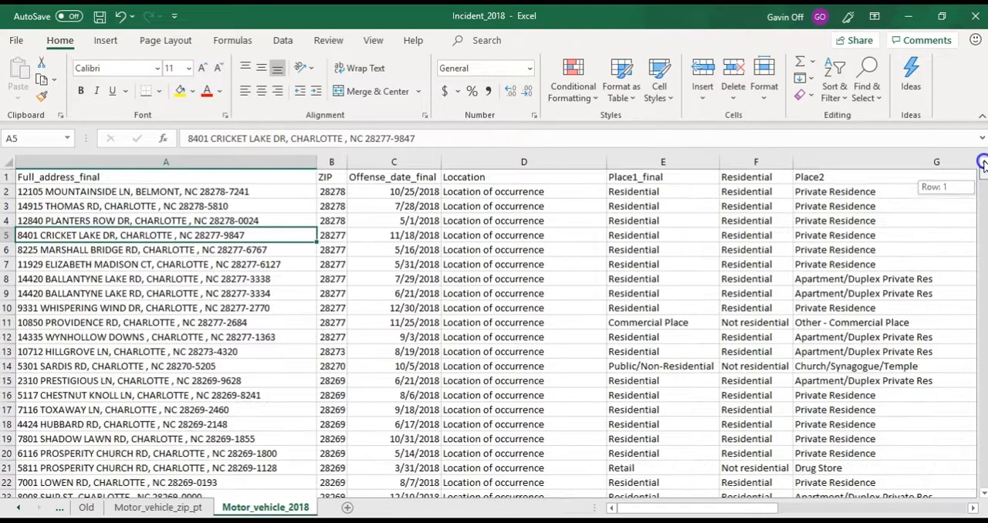
- Create a PivotTable on a new worksheet from the full Motor_vehicle_2018 data range
{"action": "left_click", "coordinate": [237, 163]}
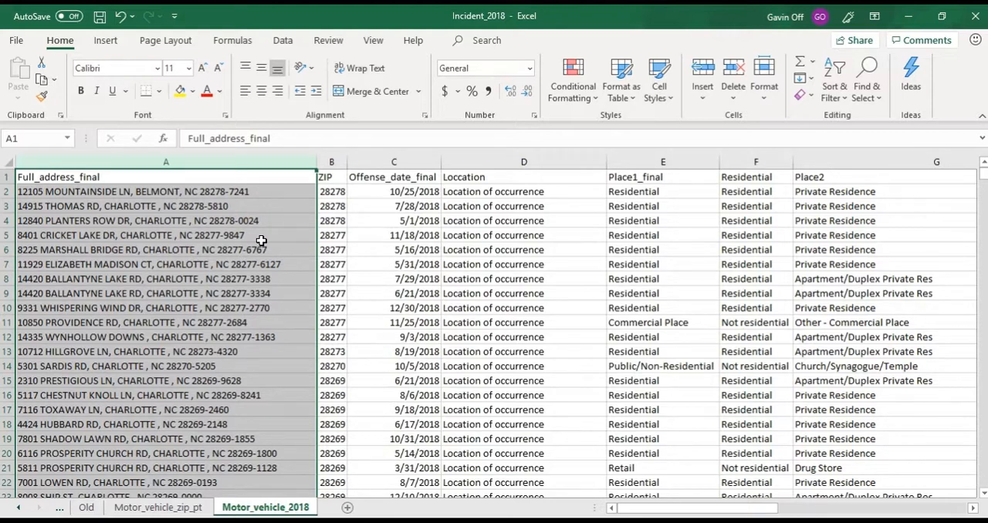
{"action": "left_click", "coordinate": [223, 237]}
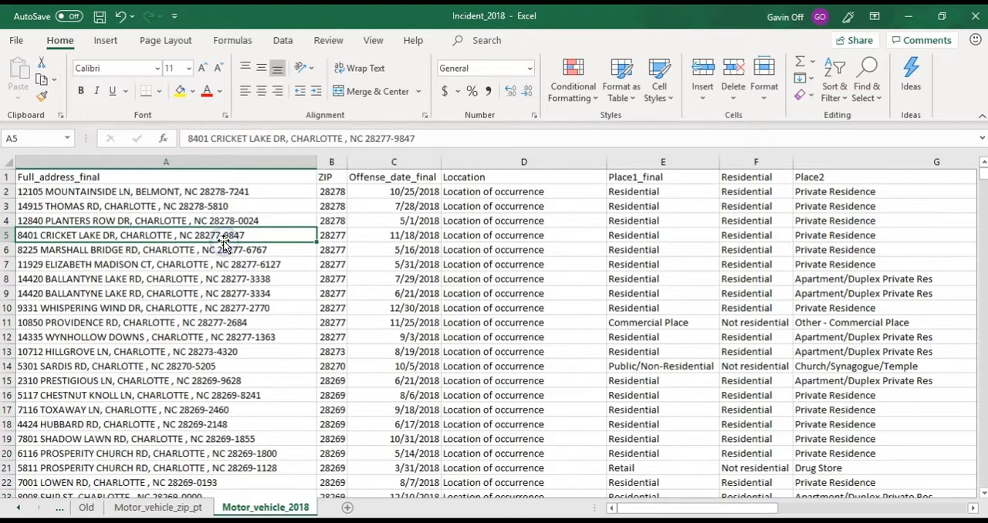
{"action": "left_click", "coordinate": [106, 41]}
{"action": "left_click", "coordinate": [28, 86]}
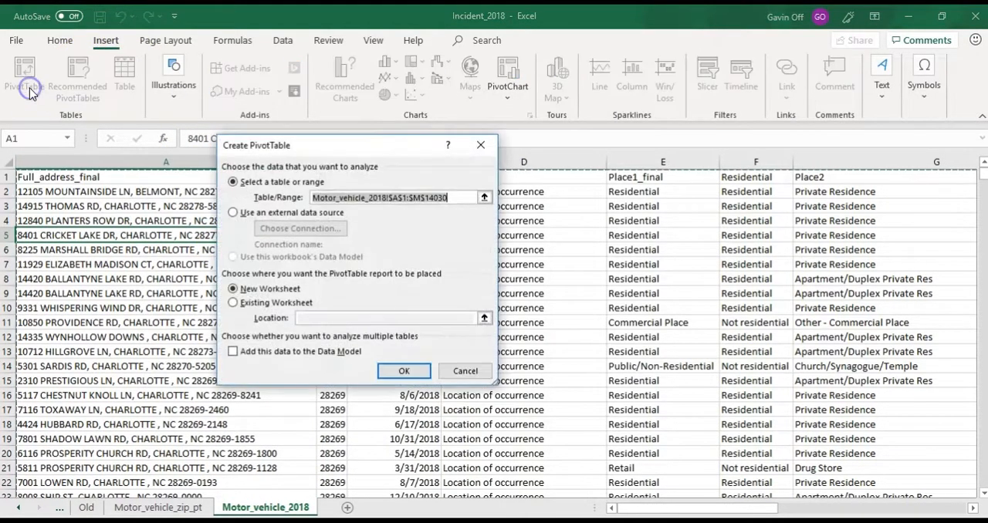
{"action": "left_click", "coordinate": [404, 370]}
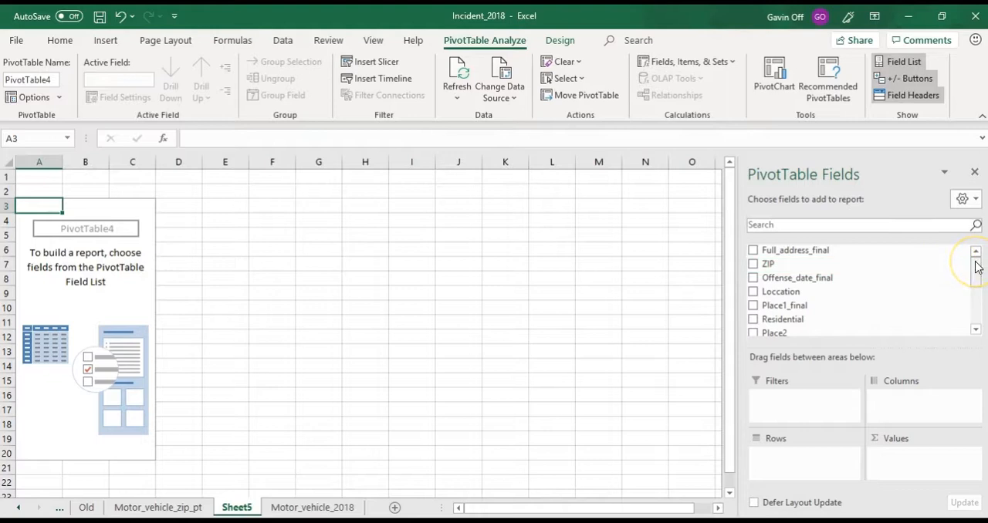
- Add Offense as the report filter of the new PivotTable and restrict it to Motor Vehicle Theft
{"action": "left_click_drag", "start_coordinate": [976, 267], "coordinate": [977, 293]}
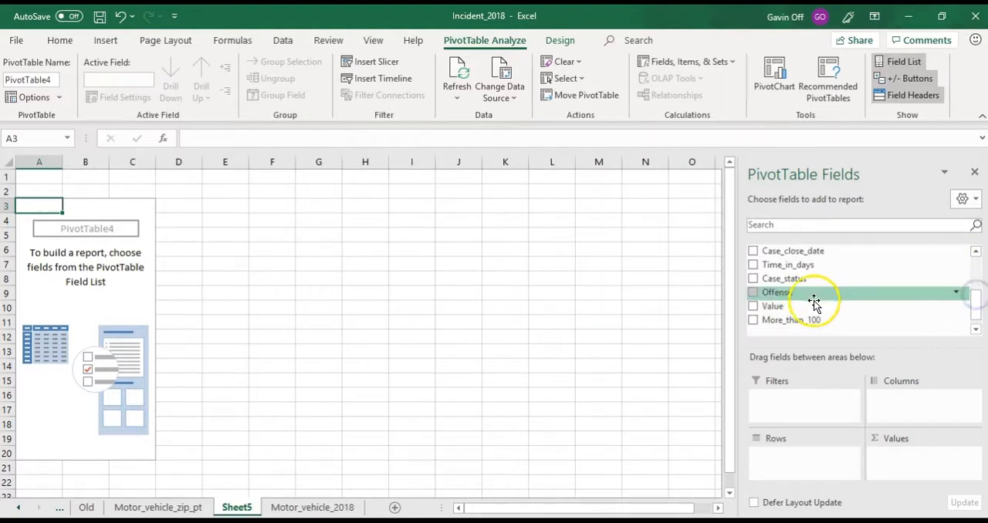
{"action": "left_click_drag", "start_coordinate": [794, 298], "coordinate": [787, 456]}
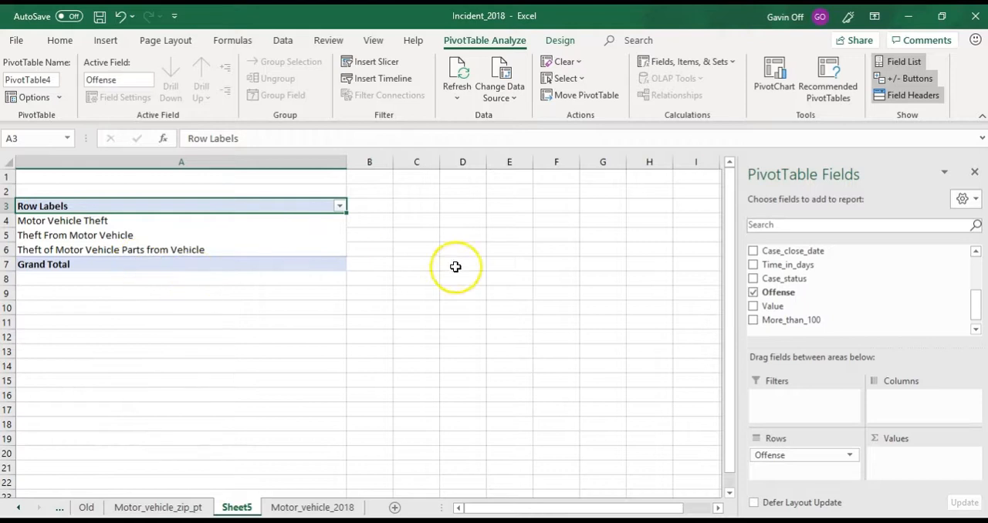
{"action": "left_click_drag", "start_coordinate": [778, 290], "coordinate": [788, 401]}
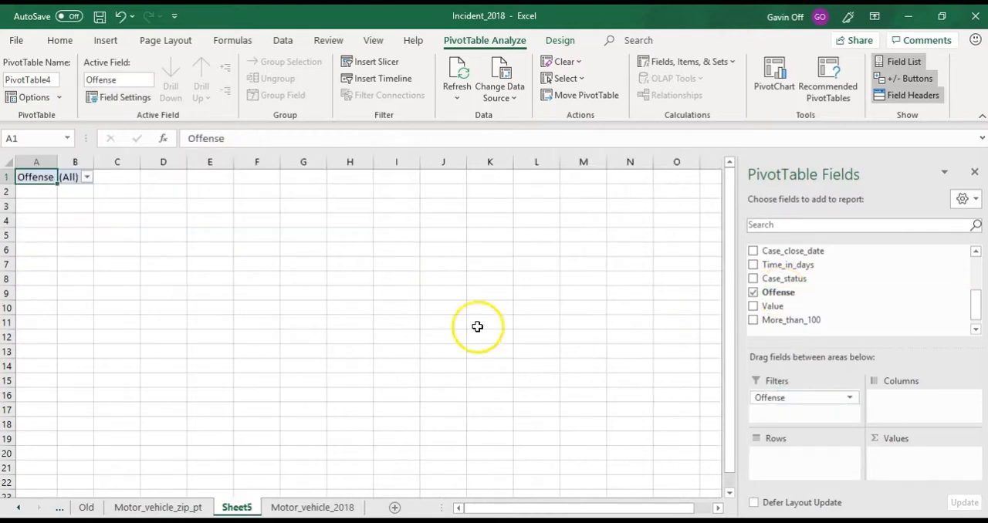
{"action": "left_click", "coordinate": [87, 177]}
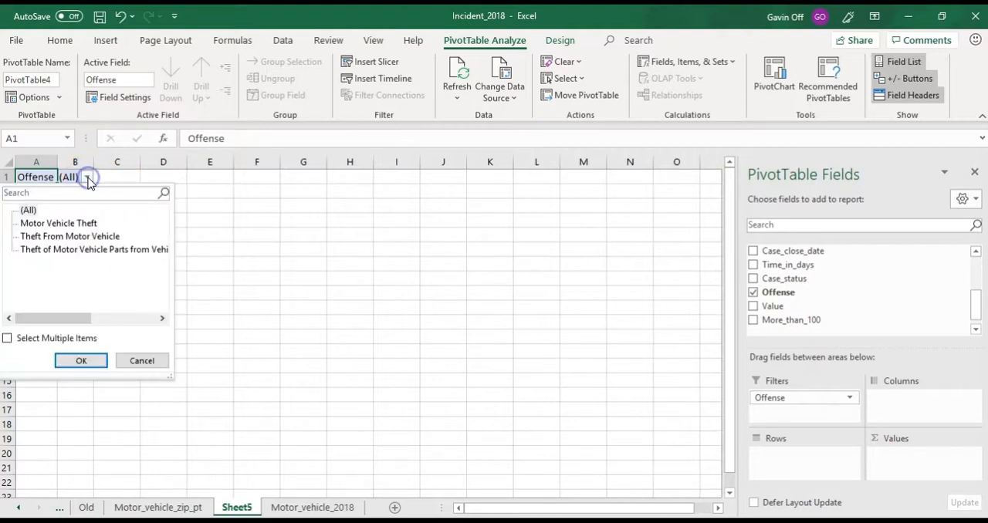
{"action": "left_click", "coordinate": [78, 224]}
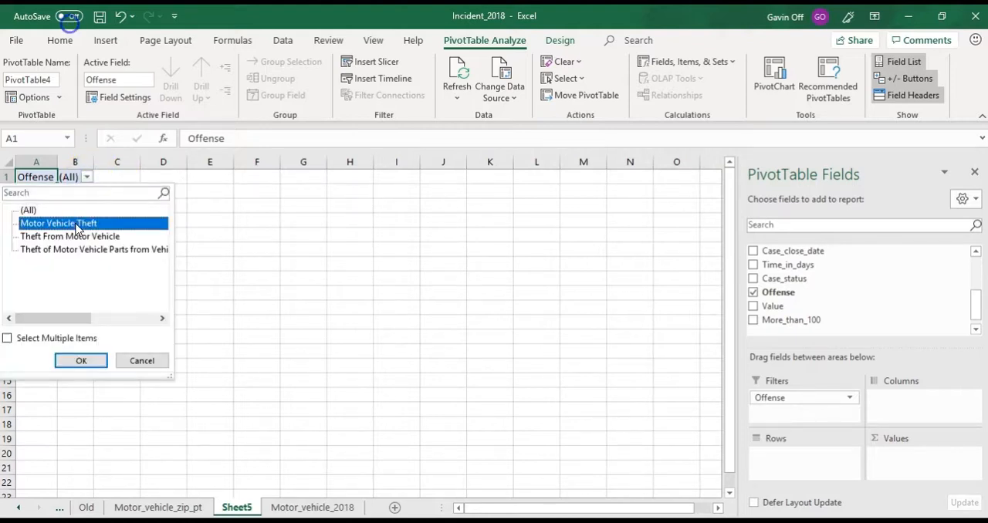
{"action": "left_click", "coordinate": [82, 360]}
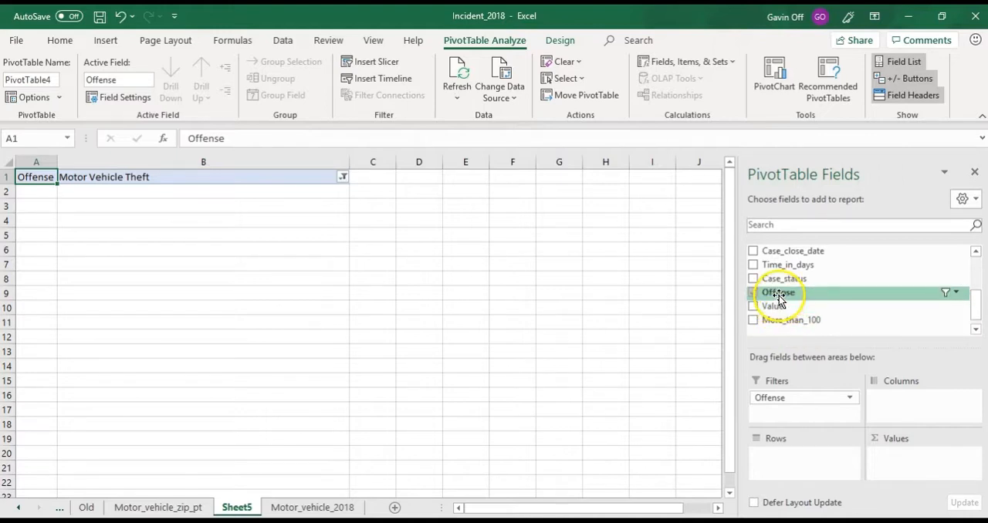
- Add Offense as a counted value and Full_address_final as the row field to count thefts per address
{"action": "left_click_drag", "start_coordinate": [778, 297], "coordinate": [906, 463]}
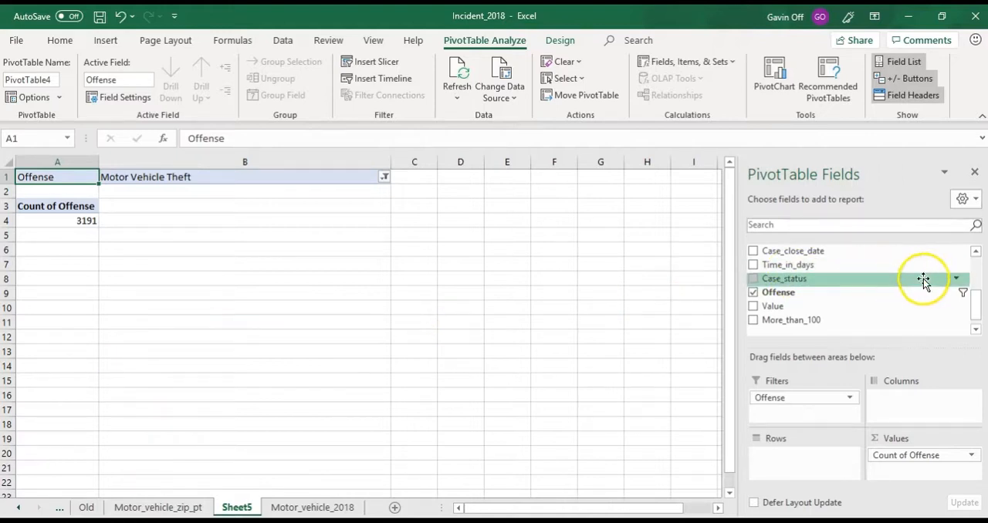
{"action": "left_click_drag", "start_coordinate": [977, 309], "coordinate": [975, 259]}
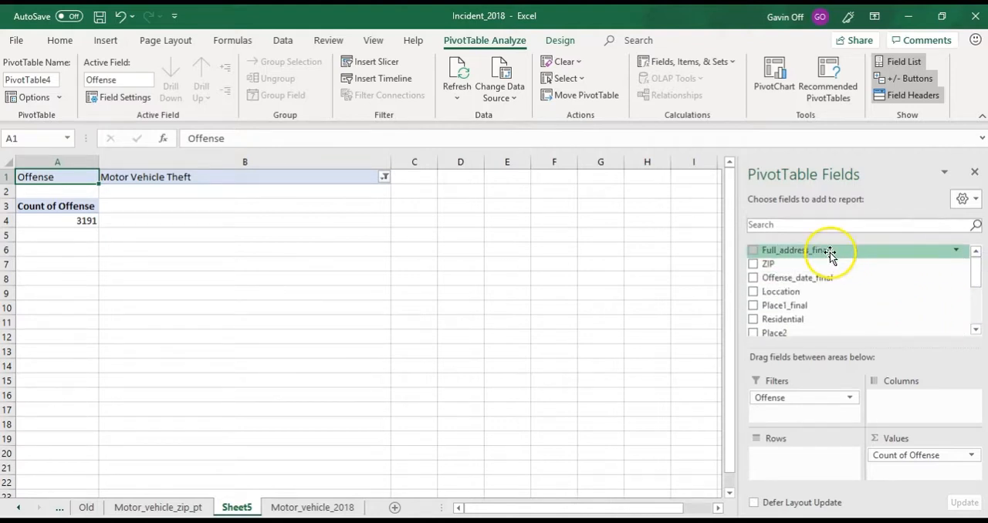
{"action": "left_click_drag", "start_coordinate": [817, 250], "coordinate": [797, 461]}
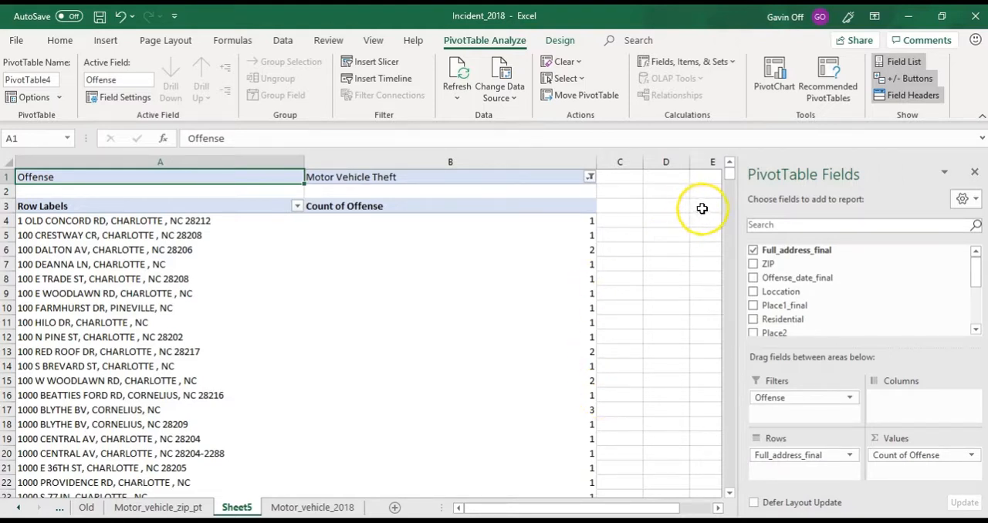
- Sort the addresses in the PivotTable by Count of Offense from largest to smallest
{"action": "mouse_move", "coordinate": [731, 183]}
{"action": "left_mouse_down"}
{"action": "mouse_move", "coordinate": [720, 488]}
{"action": "mouse_move", "coordinate": [727, 177]}
{"action": "left_mouse_up"}
{"action": "left_click", "coordinate": [561, 234]}
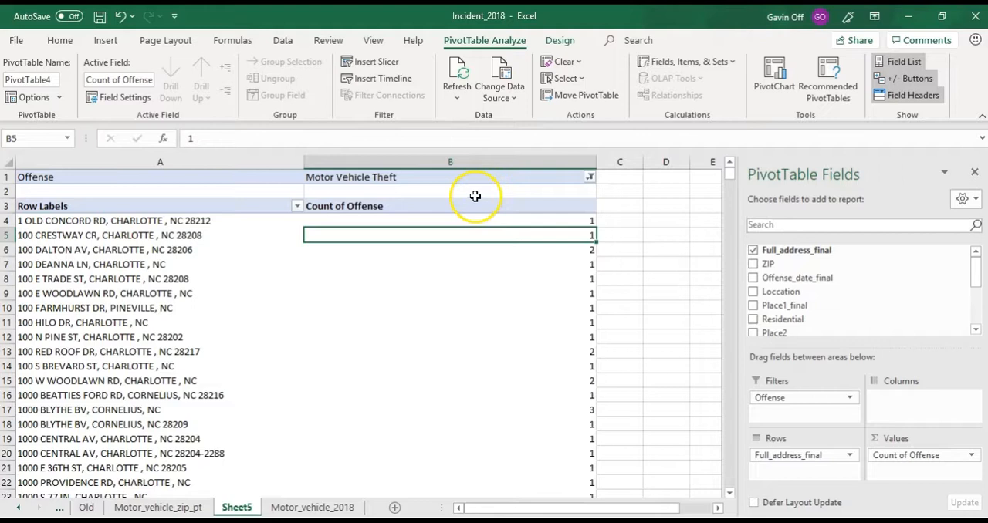
{"action": "left_click", "coordinate": [58, 40]}
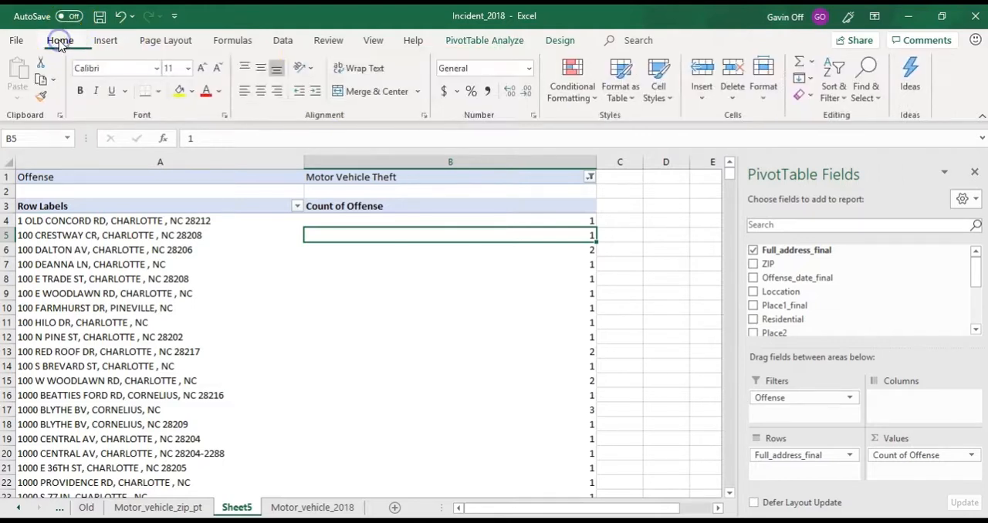
{"action": "left_click", "coordinate": [834, 92]}
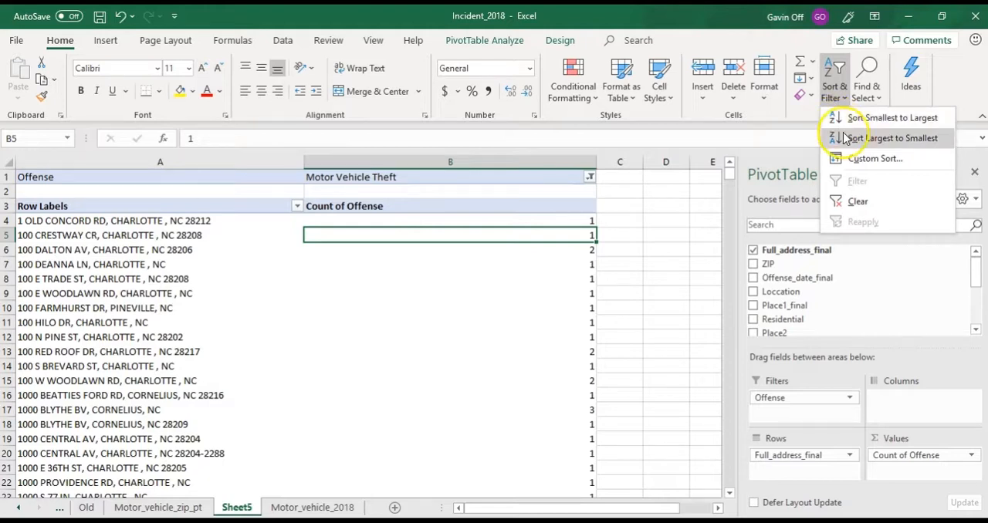
{"action": "left_click", "coordinate": [853, 157]}
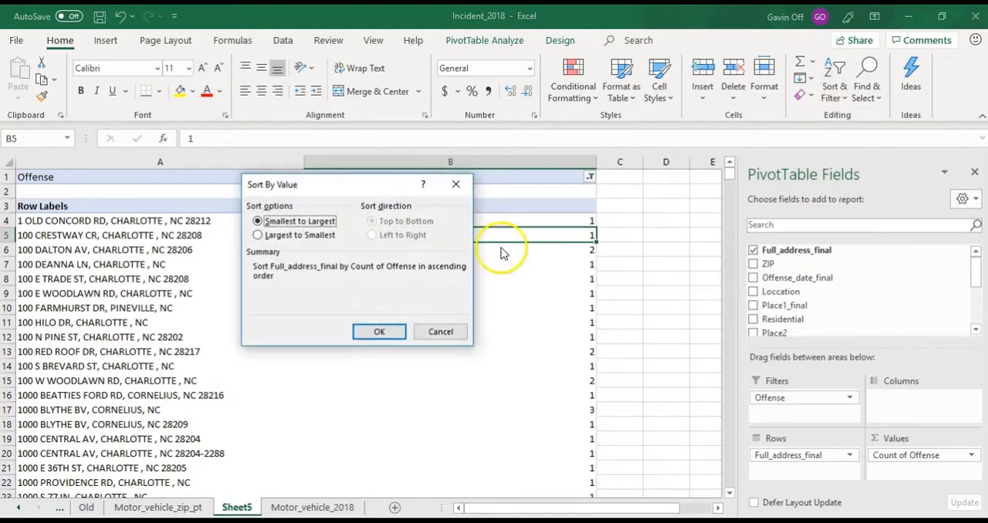
{"action": "left_click", "coordinate": [258, 237]}
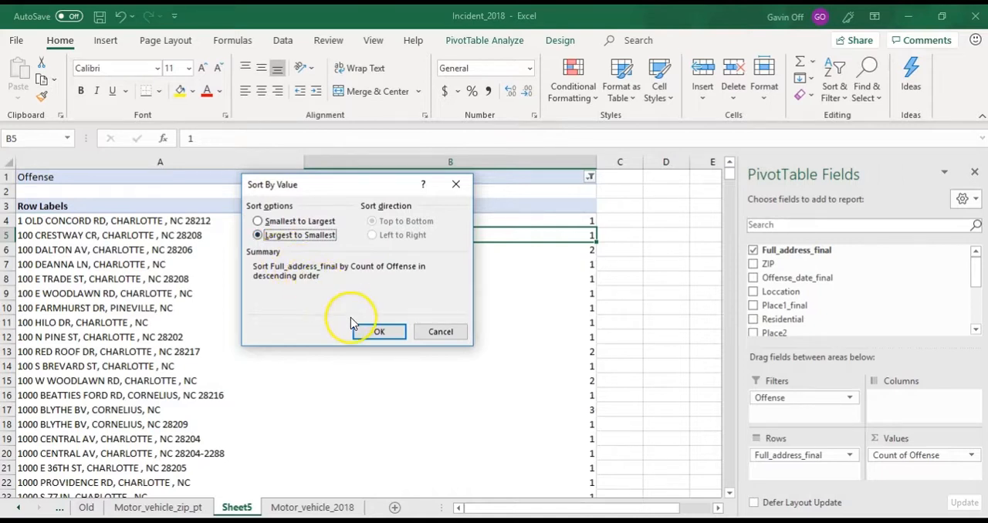
{"action": "left_click", "coordinate": [379, 332]}
{"action": "left_click", "coordinate": [379, 332]}
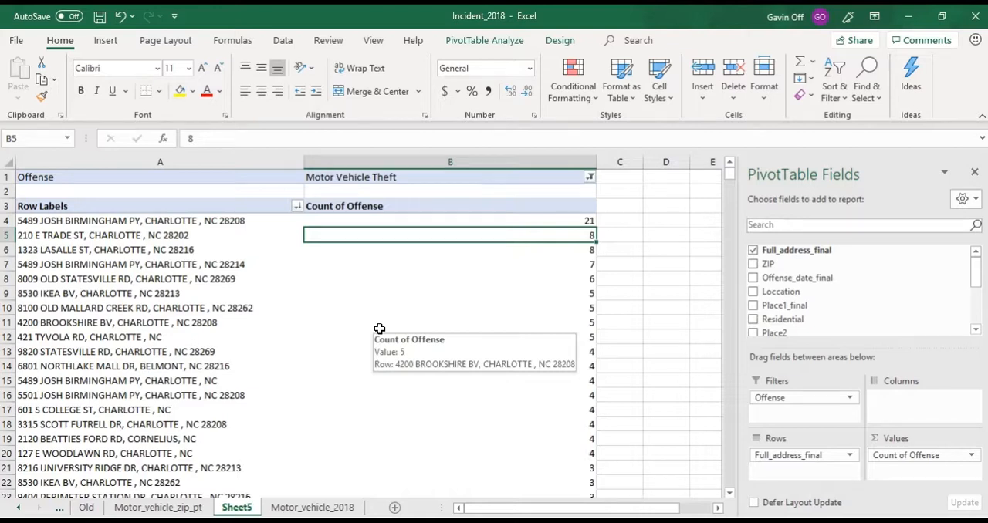
- Switch to the web browser, search Google for the first-ranked address in the PivotTable, and examine its map result
{"action": "left_click", "coordinate": [454, 222]}
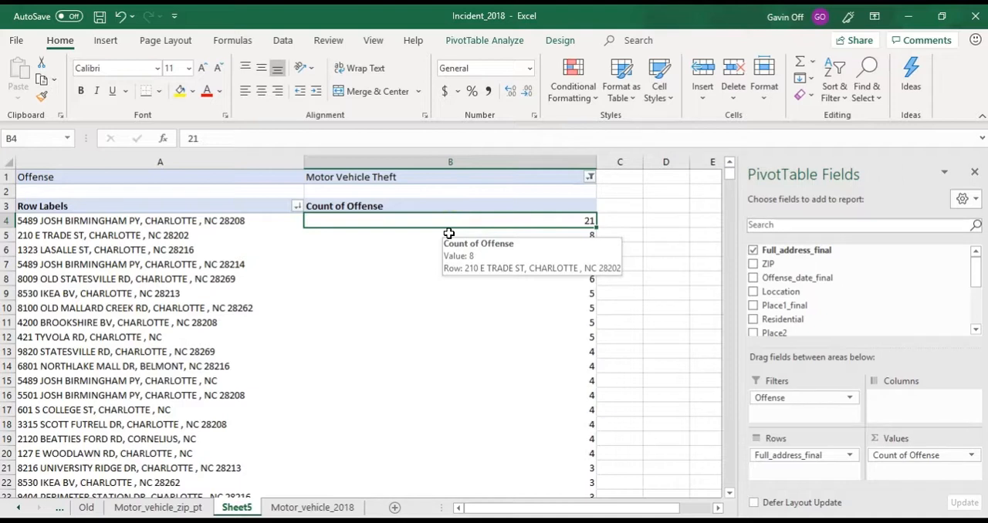
{"action": "left_click", "coordinate": [426, 241]}
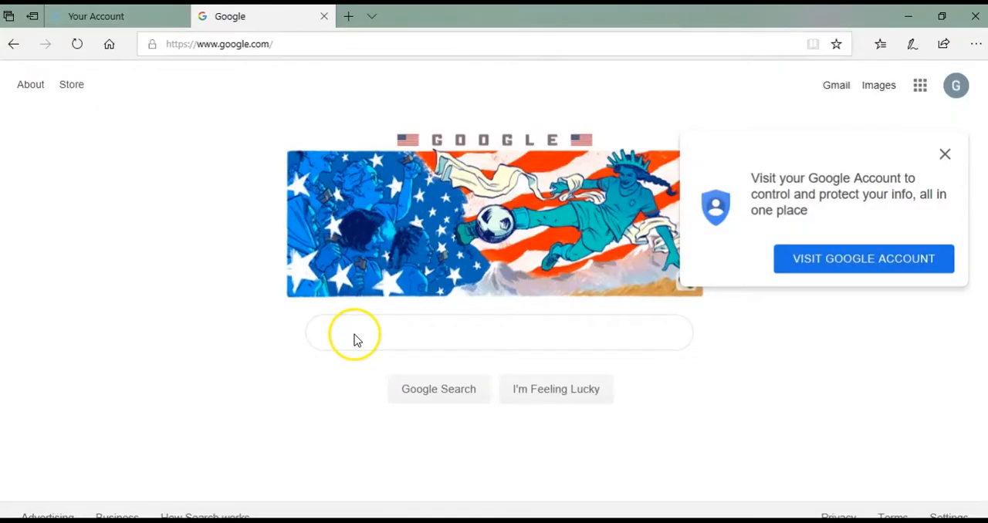
{"action": "left_click", "coordinate": [355, 335]}
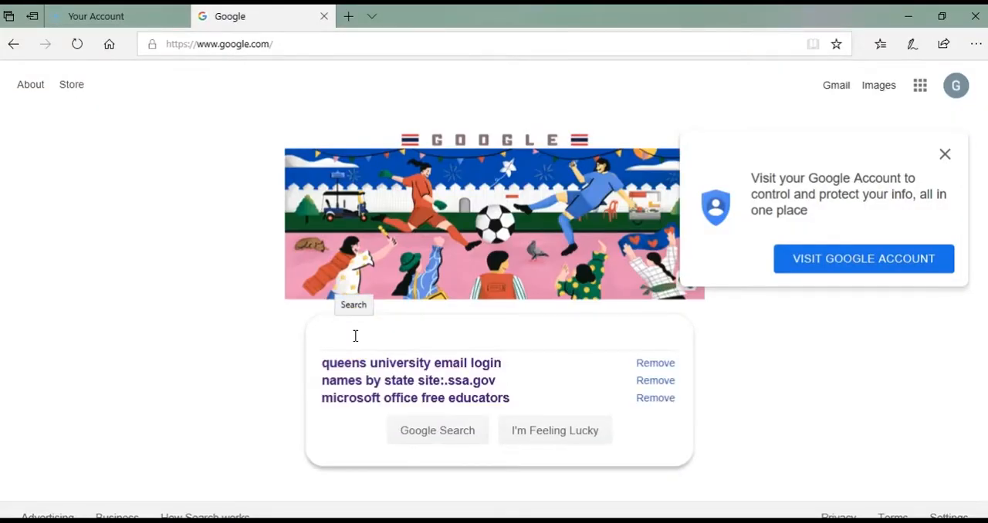
{"action": "type", "text": "5489"}
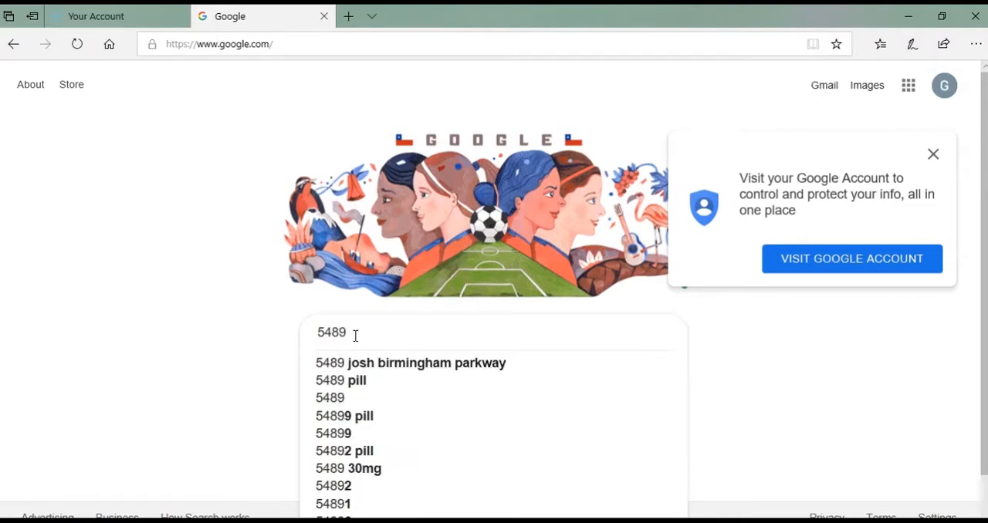
{"action": "left_click", "coordinate": [392, 364]}
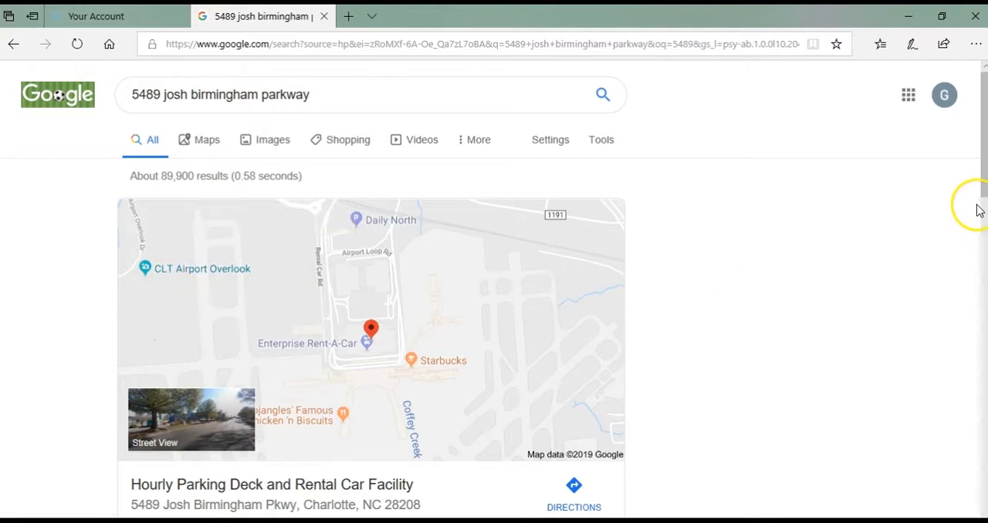
{"action": "mouse_move", "coordinate": [981, 187]}
{"action": "left_mouse_down"}
{"action": "mouse_move", "coordinate": [984, 265]}
{"action": "mouse_move", "coordinate": [983, 196]}
{"action": "left_mouse_up"}
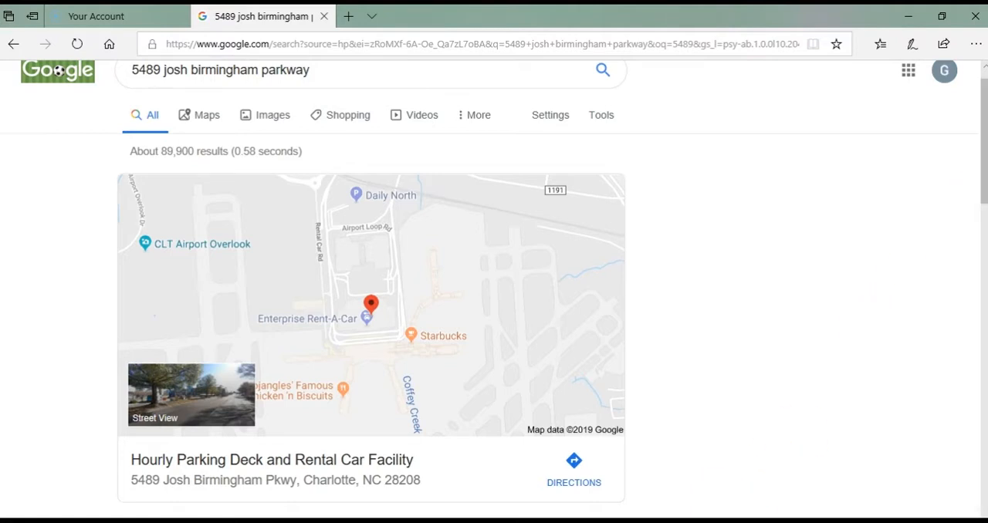
- Switch back to Excel and rename the address PivotTable sheet as Motor_vehicle_address_pt
{"action": "key", "text": "alt+Tab"}
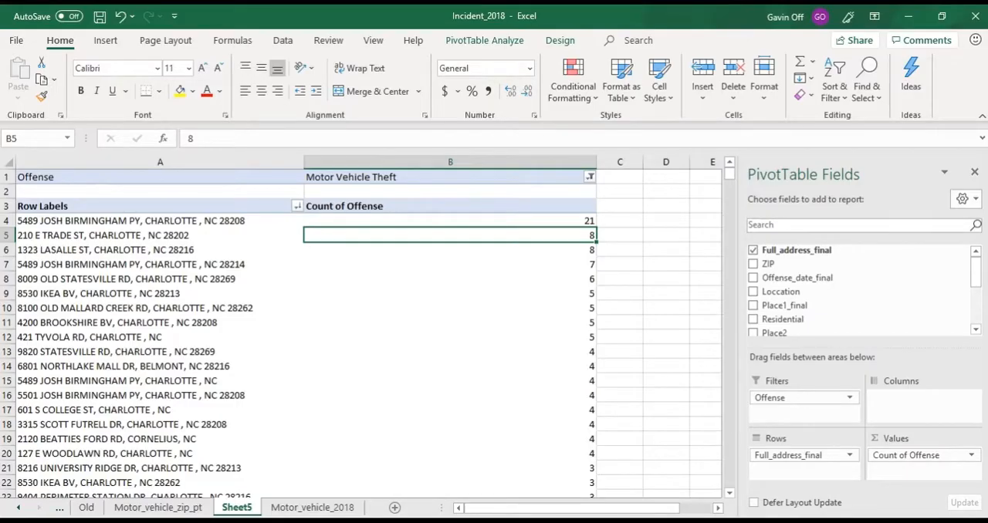
{"action": "double_click", "coordinate": [245, 508]}
{"action": "type", "text": "Motor_vehicle_"}
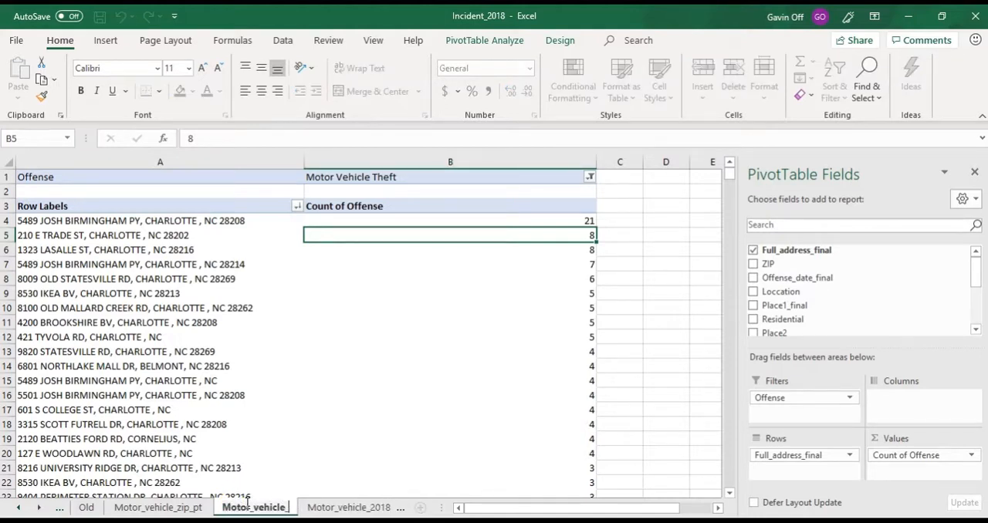
{"action": "type", "text": "a"}
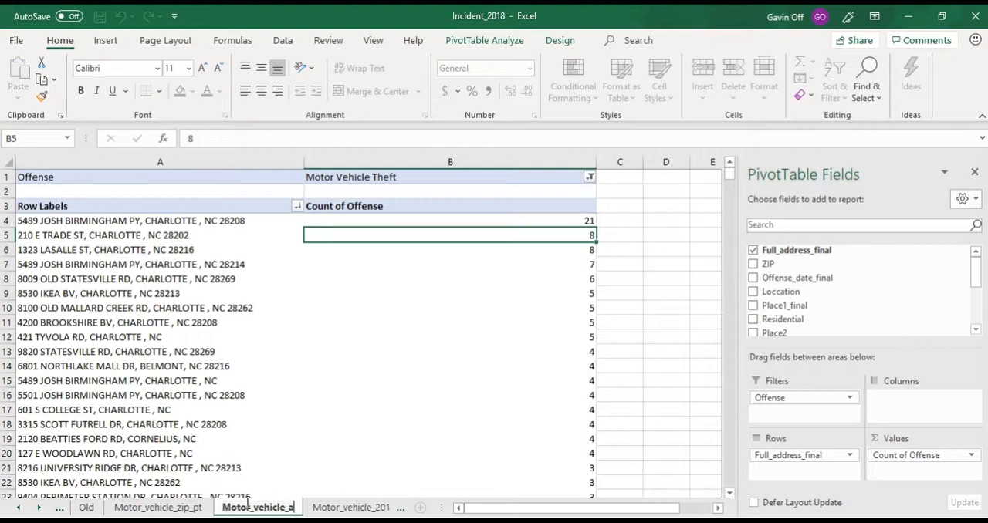
{"action": "type", "text": "ddress_pt"}
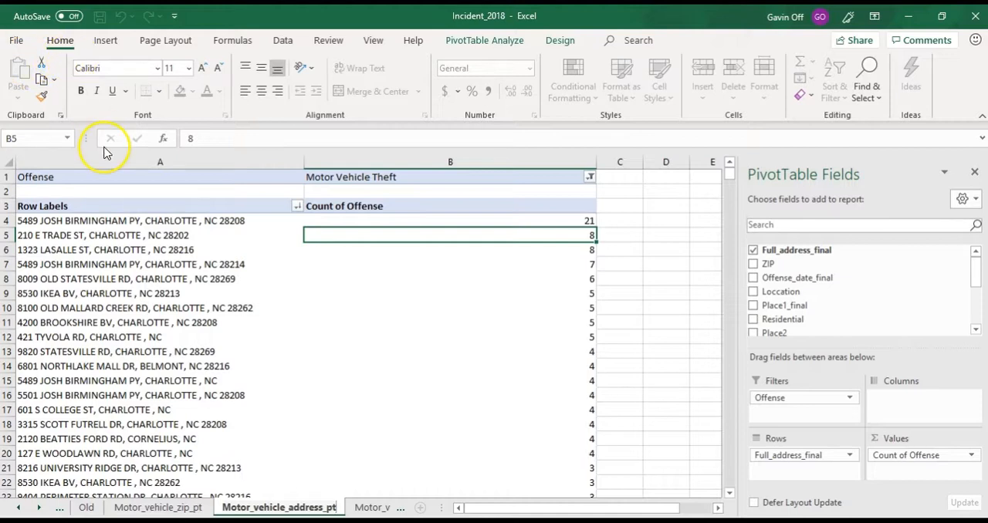
{"action": "left_click", "coordinate": [21, 47]}
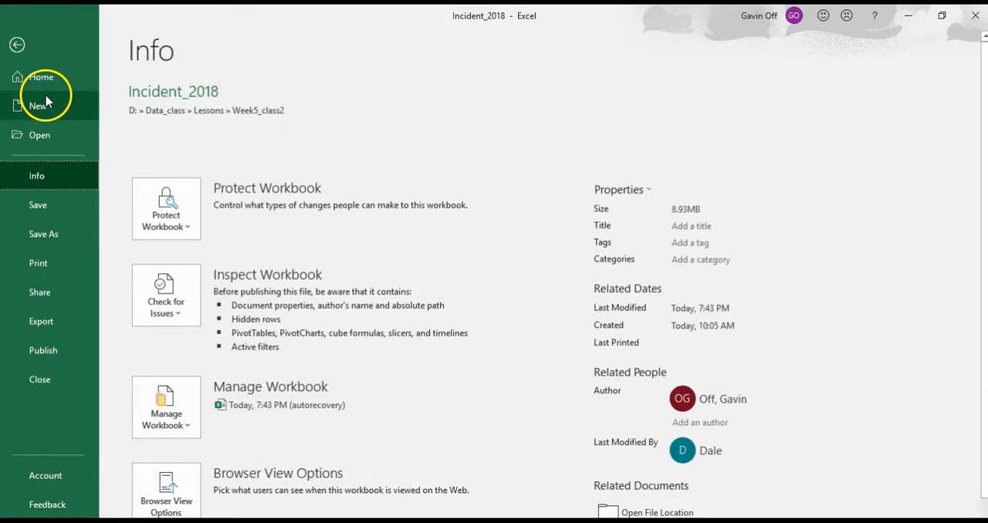
{"action": "left_click", "coordinate": [48, 234]}
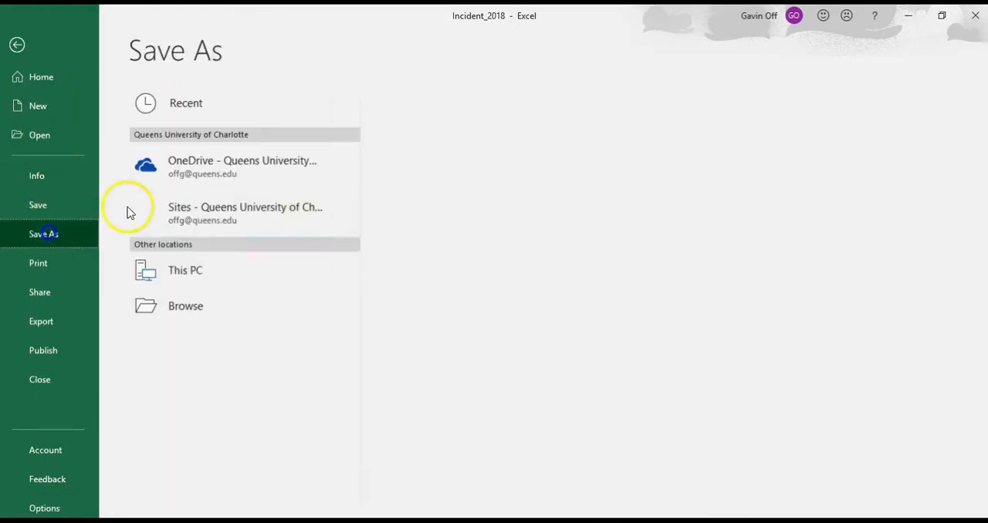
{"action": "left_click", "coordinate": [185, 341]}
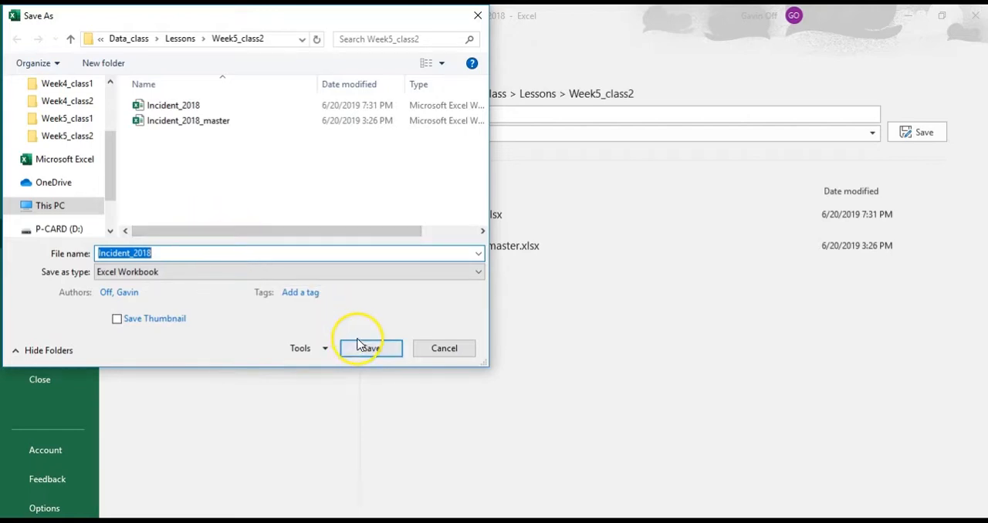
{"action": "left_click", "coordinate": [438, 349]}
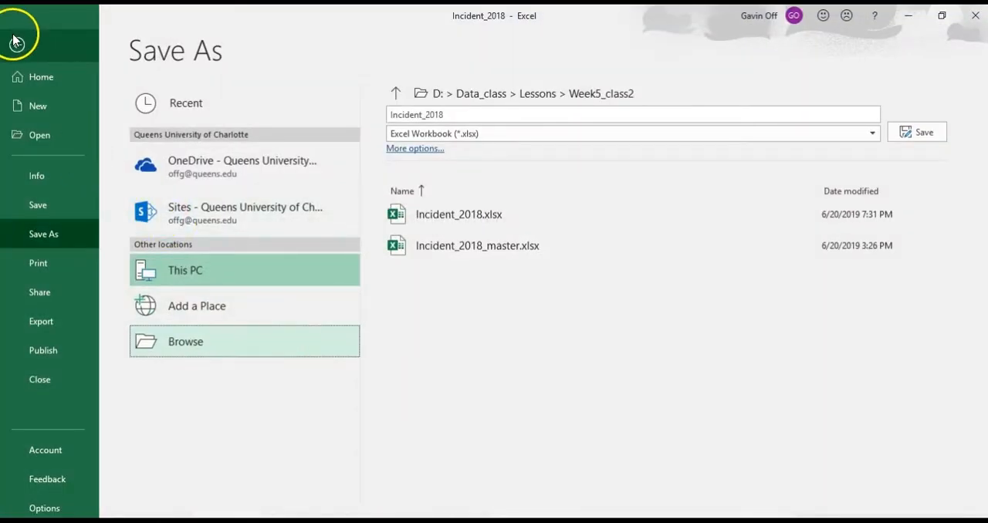
{"action": "left_click", "coordinate": [16, 43]}
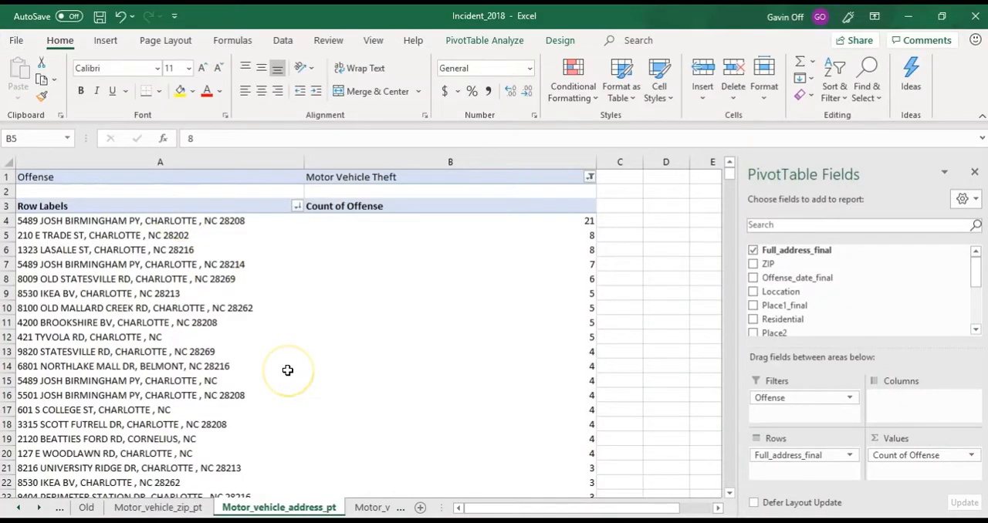
- Look through the workbook's sheets from Motor_vehicle_2018 back to the original Incident_2018 data
{"action": "left_click", "coordinate": [372, 507]}
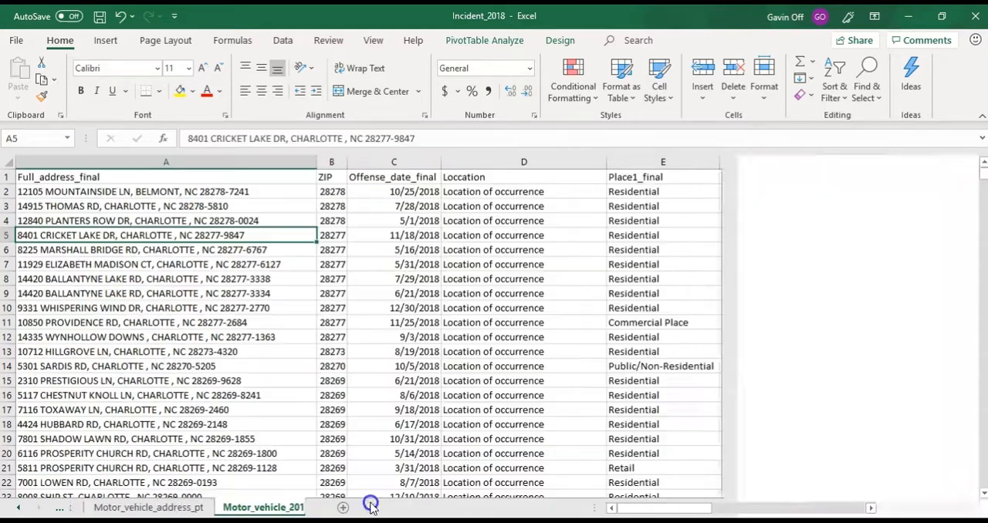
{"action": "left_click", "coordinate": [173, 503]}
{"action": "left_click", "coordinate": [19, 507]}
{"action": "left_click", "coordinate": [19, 507]}
{"action": "left_click", "coordinate": [20, 507]}
{"action": "left_click", "coordinate": [19, 507]}
{"action": "left_click", "coordinate": [20, 507]}
{"action": "left_click", "coordinate": [19, 507]}
{"action": "left_click", "coordinate": [202, 507]}
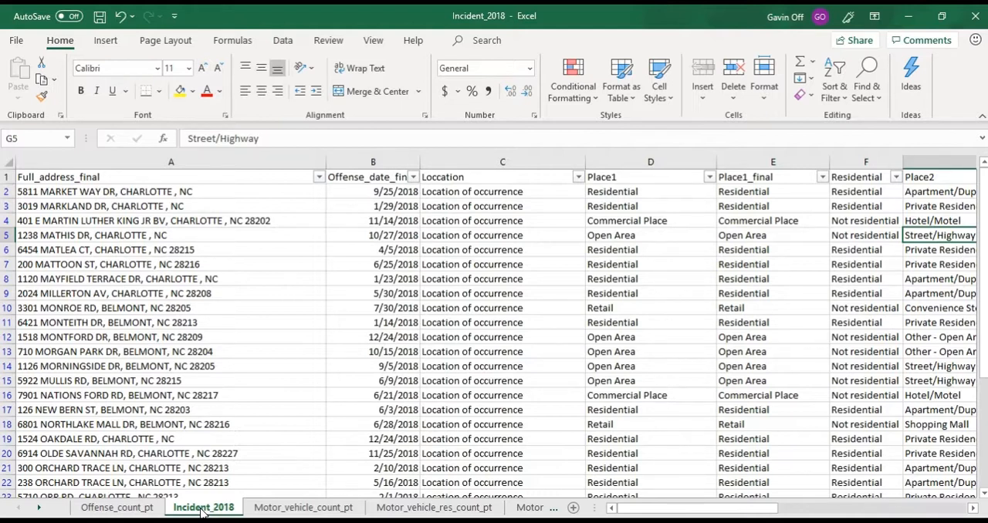
{"action": "left_click", "coordinate": [421, 522]}
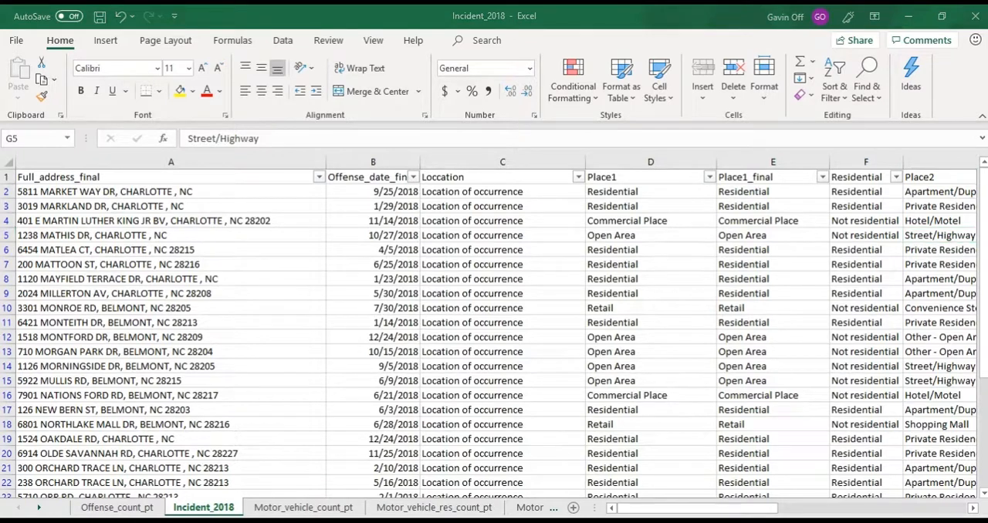